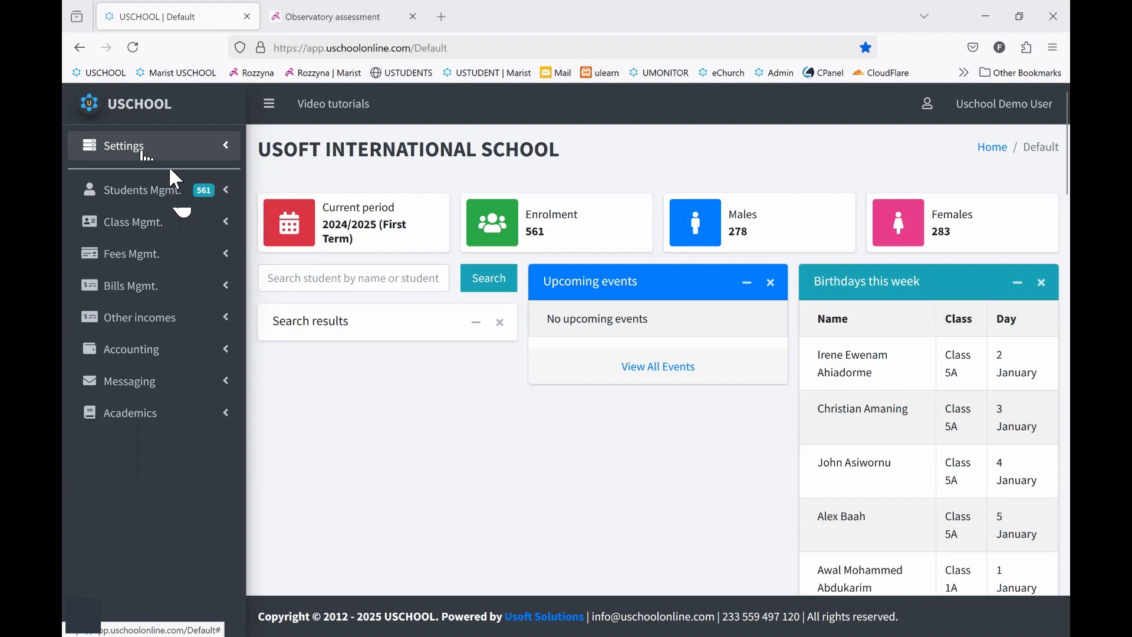
Open the general administration settings and save the system configuration with observatory assessment enabled
left_click(146, 152)
left_click(149, 188)
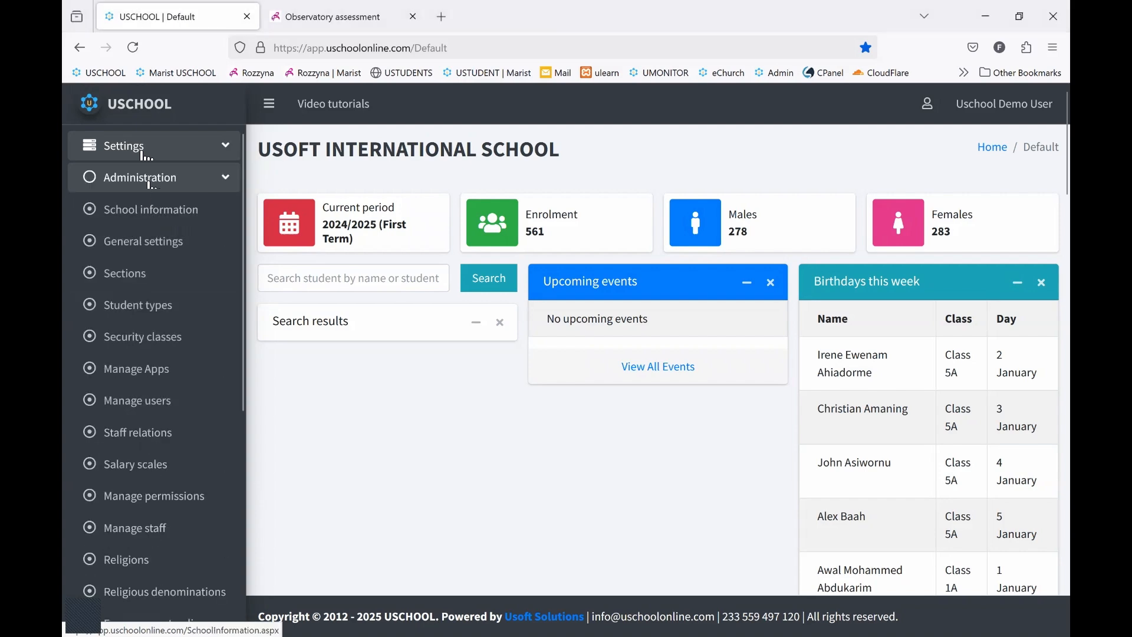
left_click(150, 236)
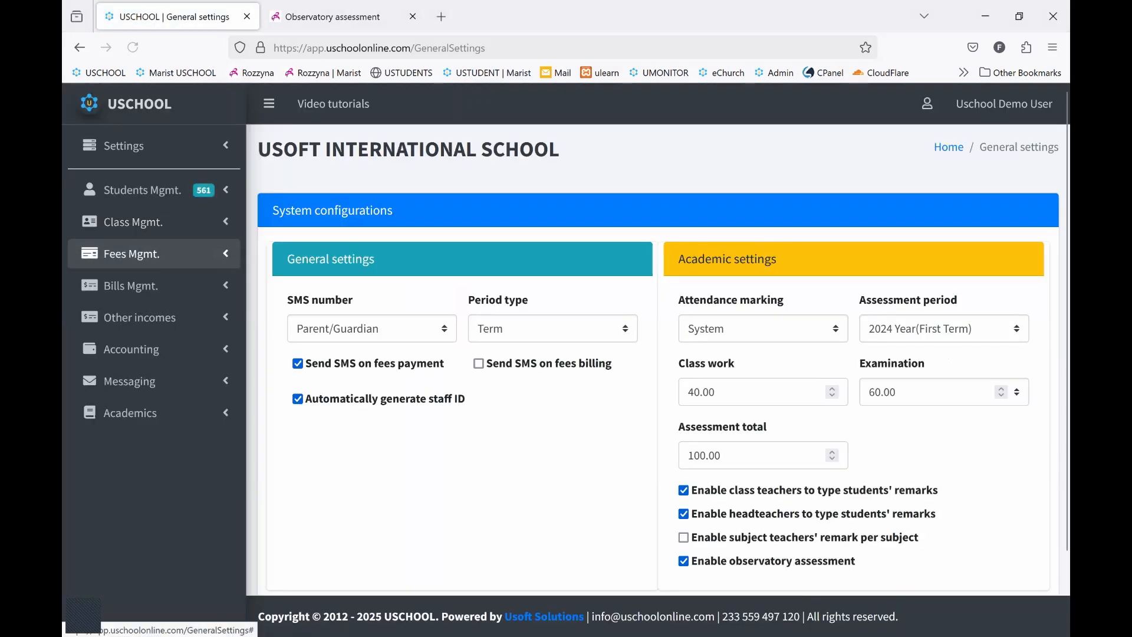
scroll(658, 354, "down", 2)
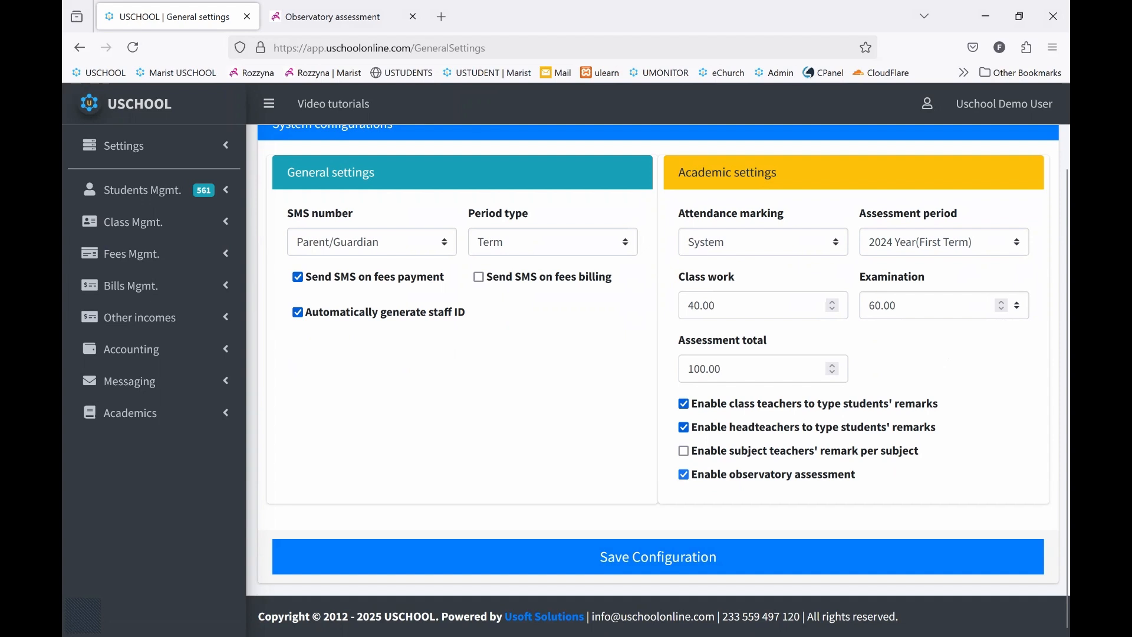
left_click(658, 556)
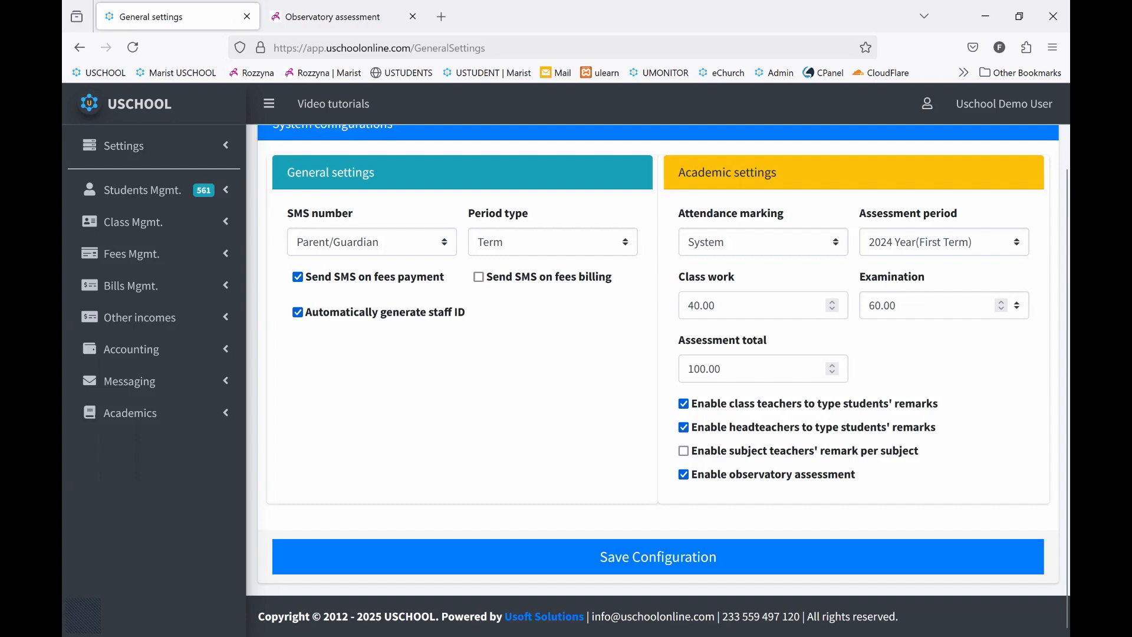
scroll(658, 360, "up", 1)
scroll(658, 360, "down", 1)
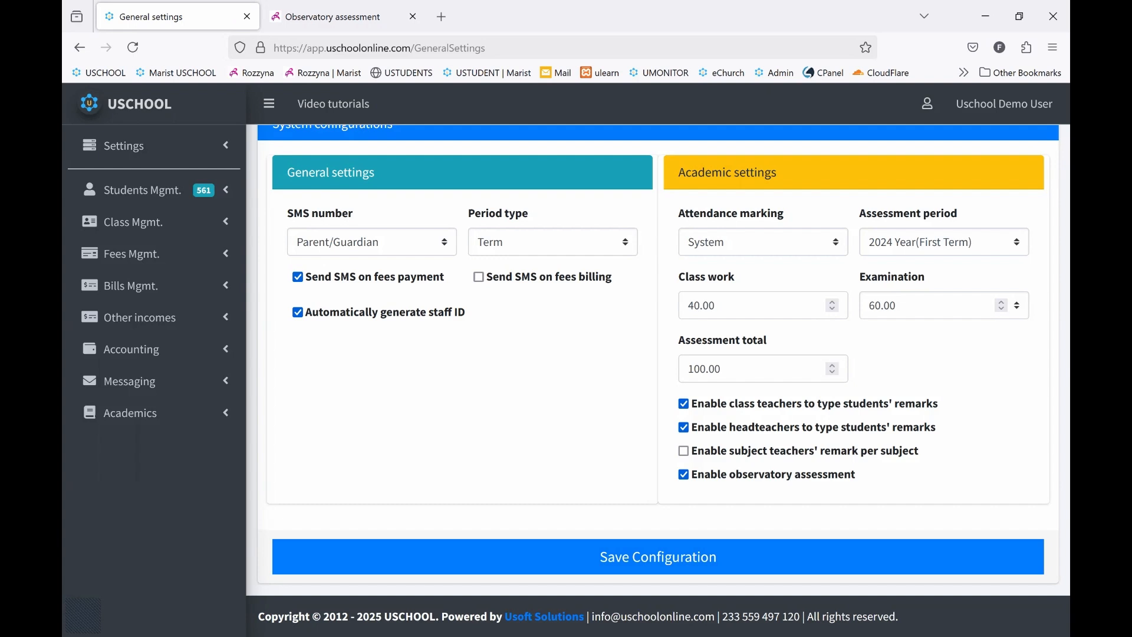
scroll(658, 354, "up", 2)
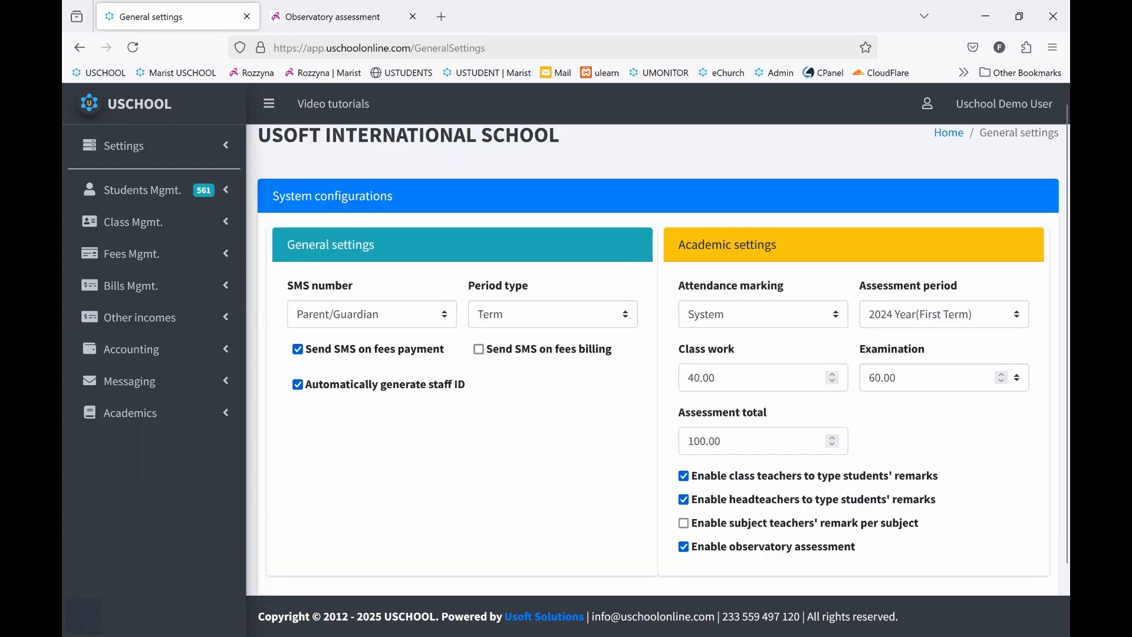
scroll(658, 360, "up", 1)
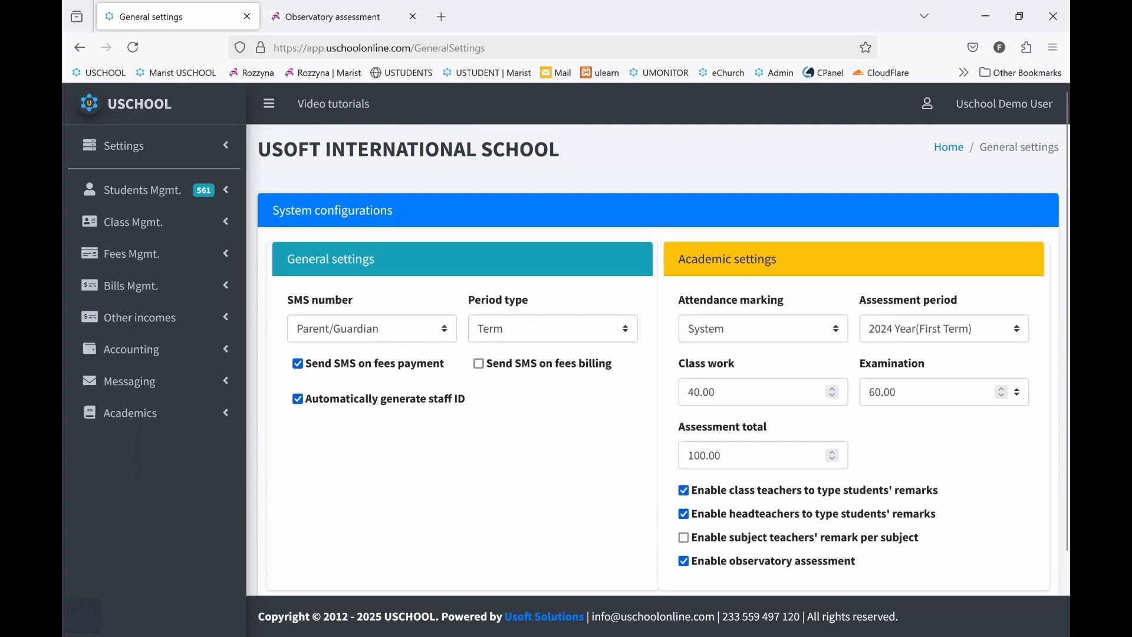
Open class management under the academic settings, choose the Pre-School section and check its classes' assessment types
left_click(143, 148)
left_click(136, 210)
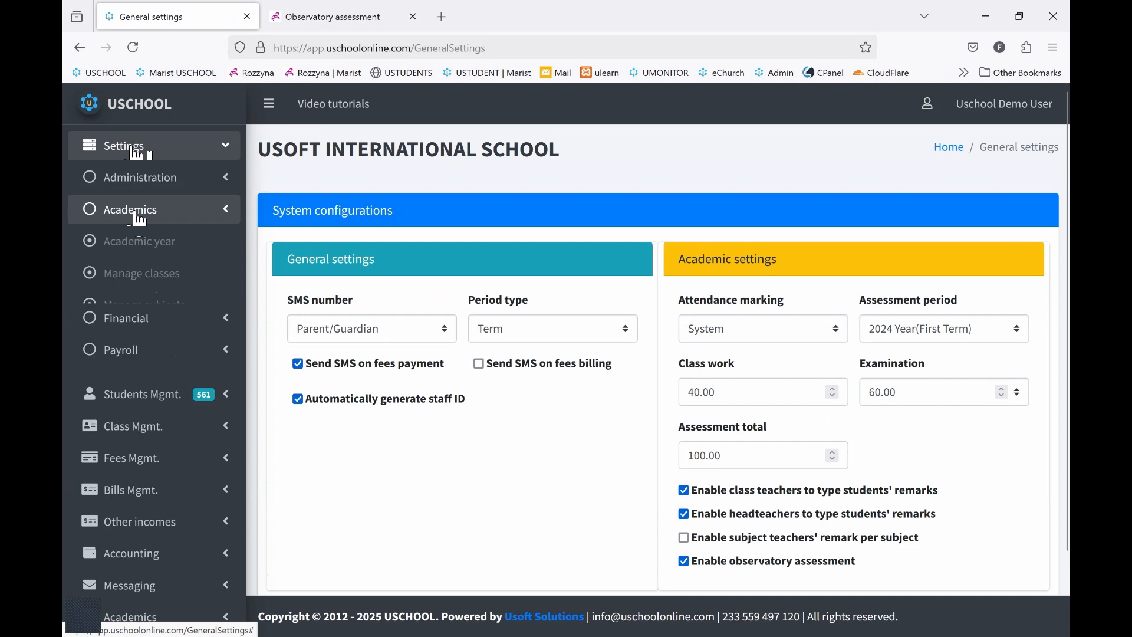
left_click(143, 273)
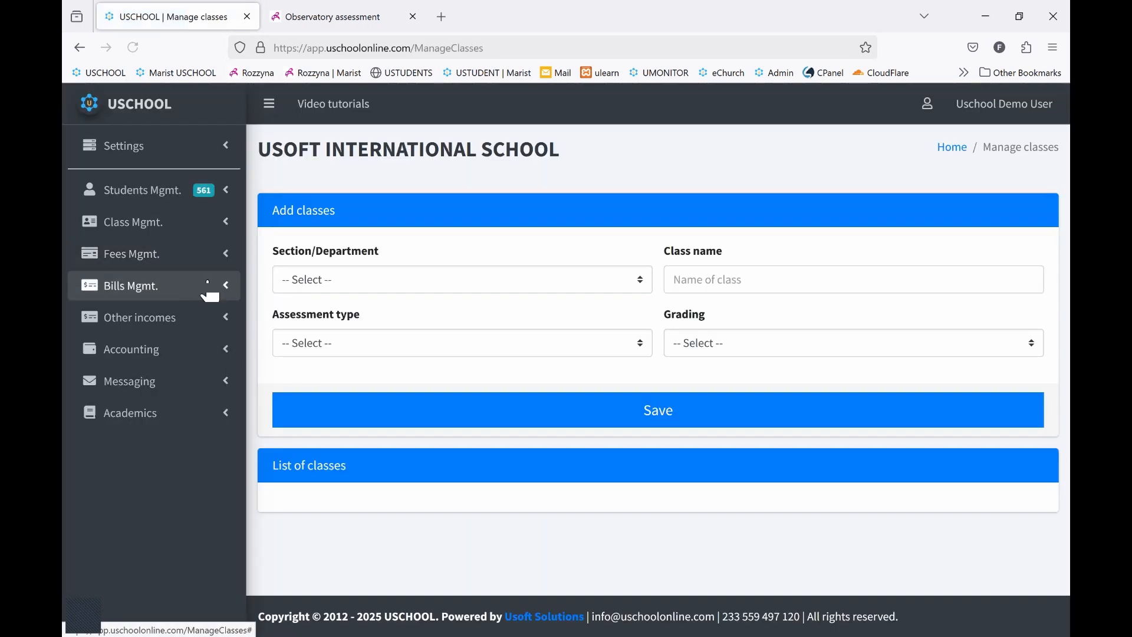
left_click(512, 286)
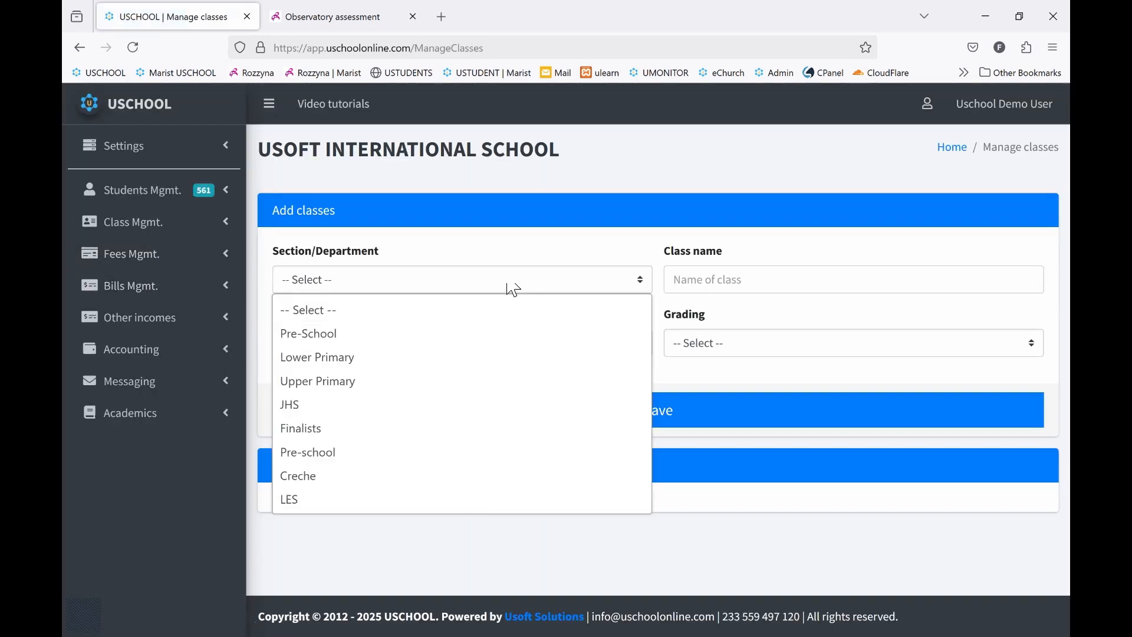
left_click(400, 341)
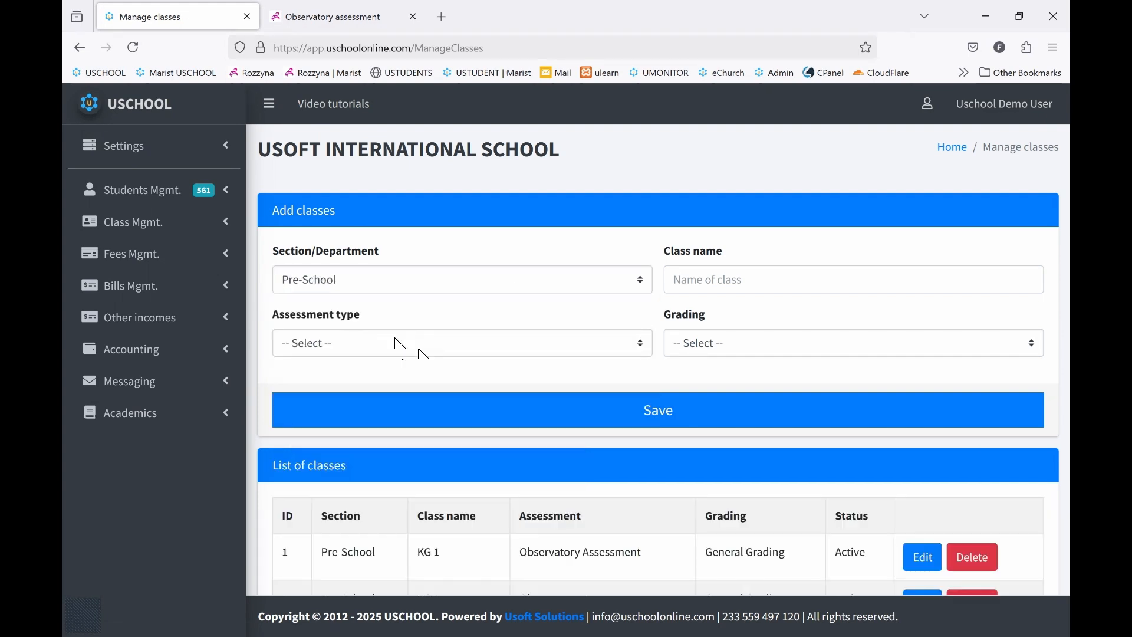
scroll(480, 384, "down", 2)
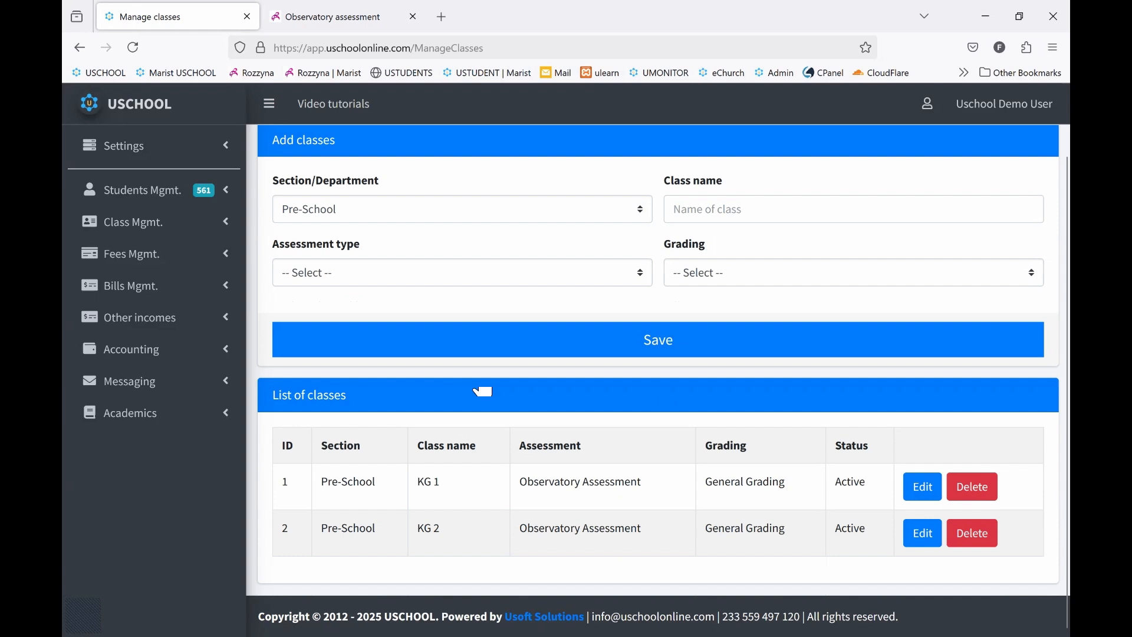
left_click_drag(520, 482, 640, 482)
left_click(638, 482)
scroll(638, 481, "up", 2)
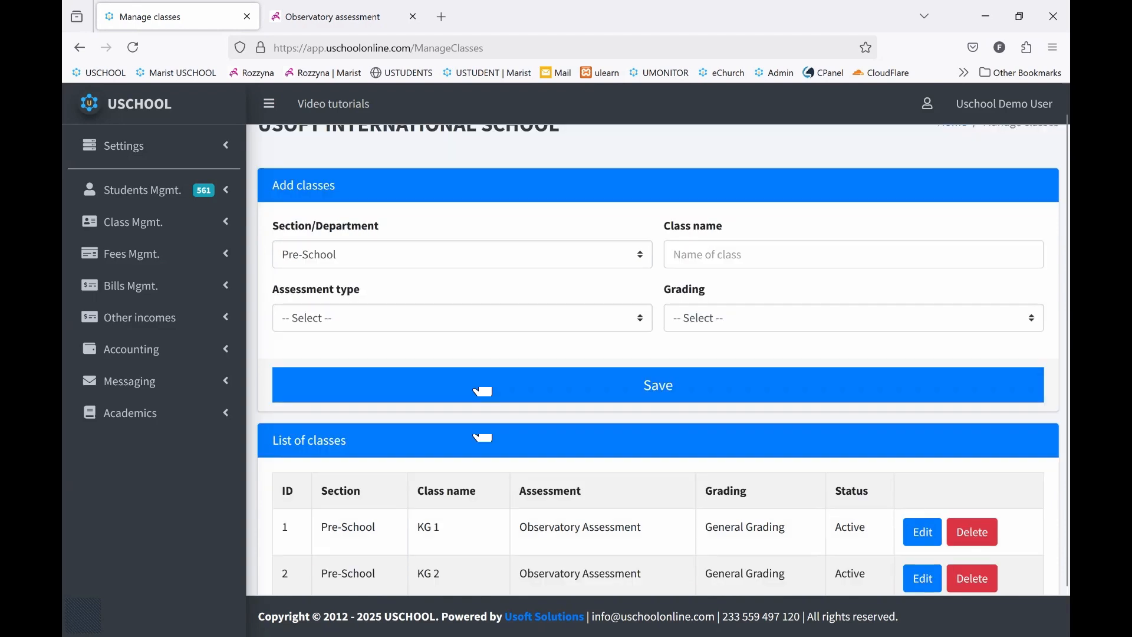
scroll(638, 482, "down", 2)
Add a Pre-School class named KG 1A with Observatory Assessment as its assessment type and General Grading, and save it
left_click(675, 210)
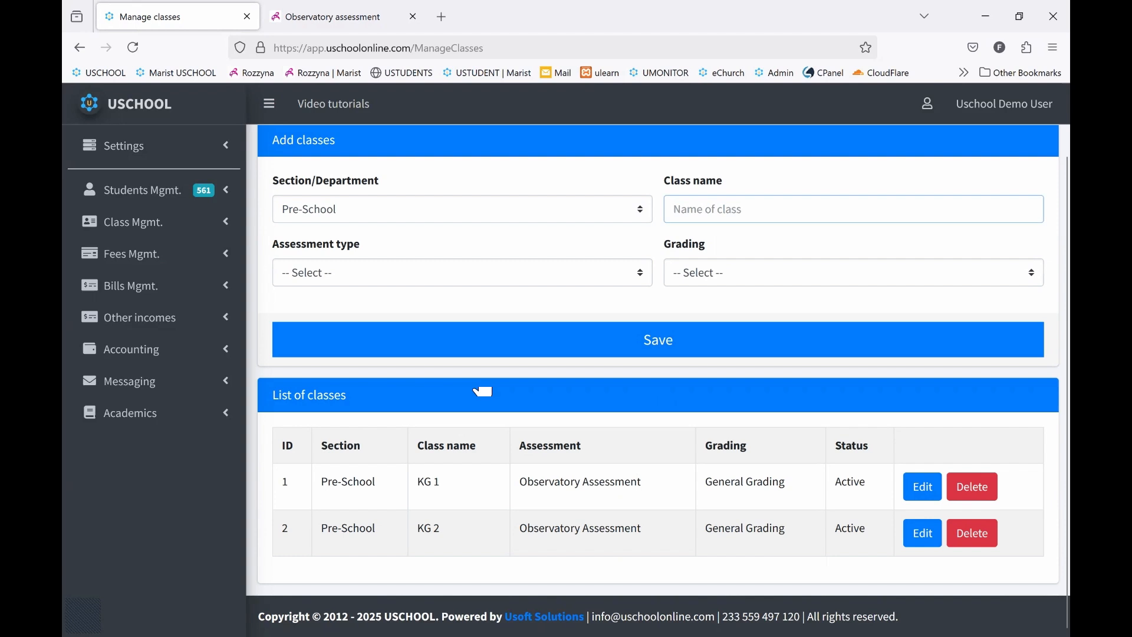
type("K")
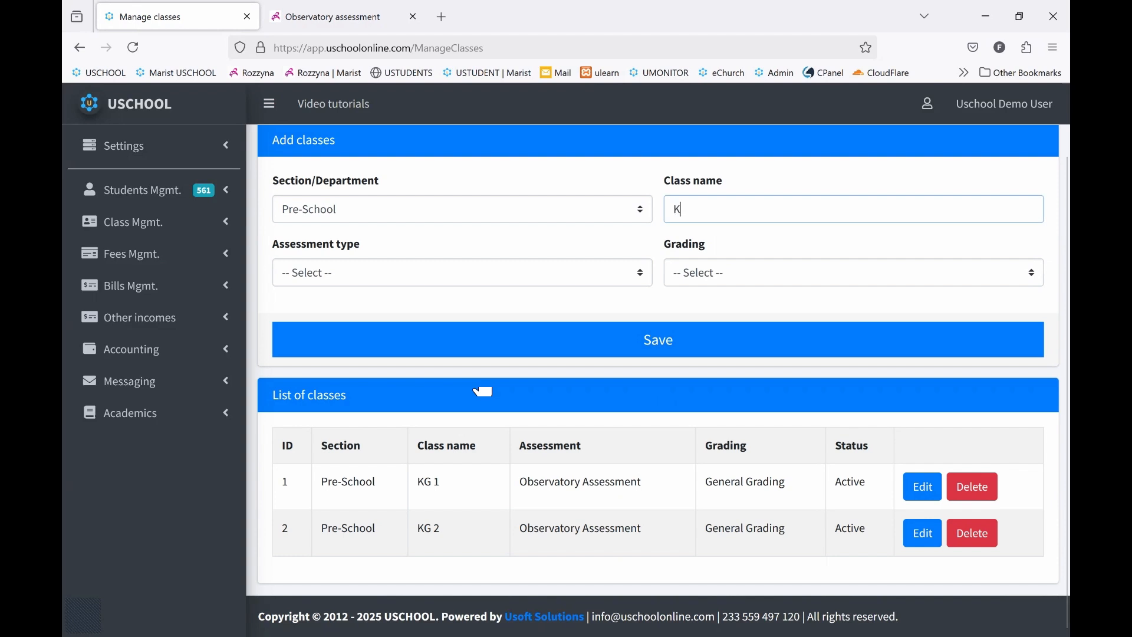
type("G 1")
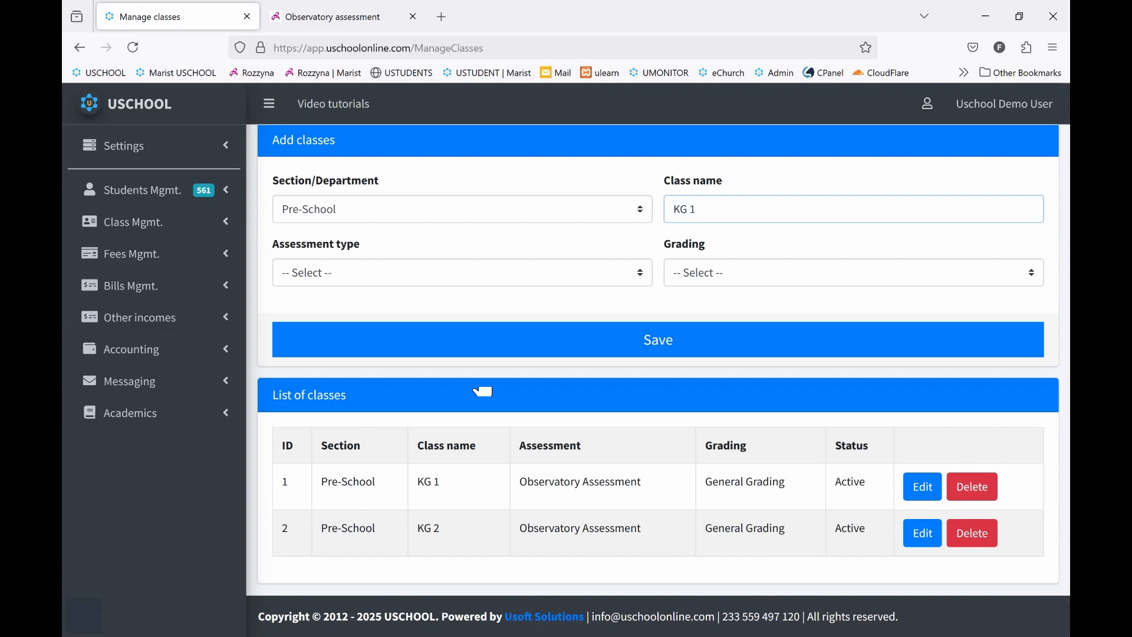
type("A")
left_click(504, 280)
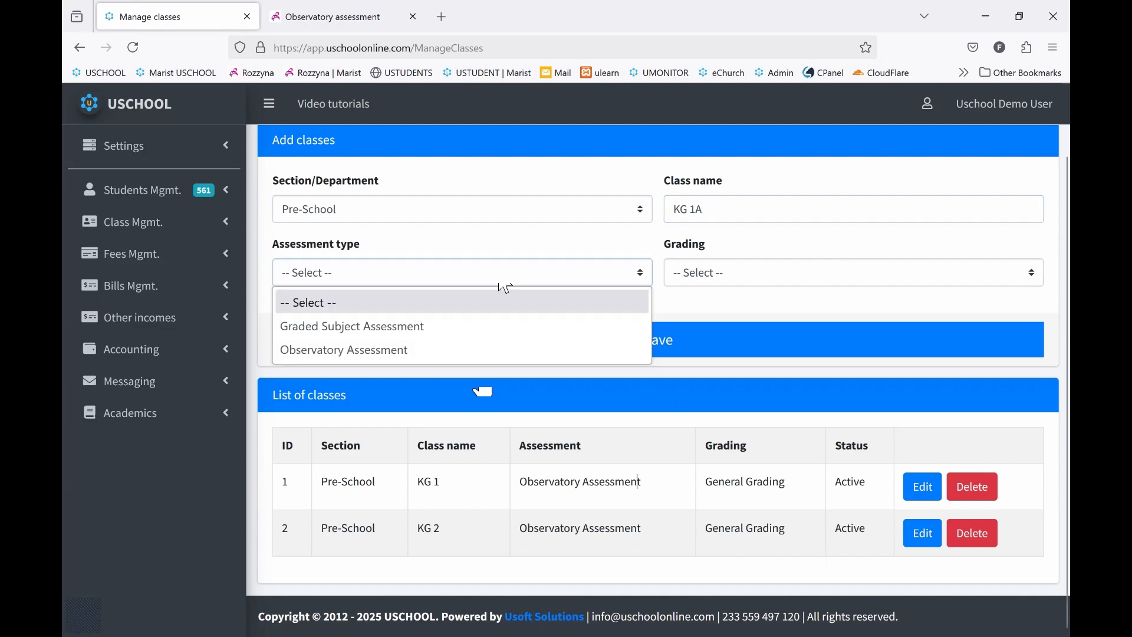
left_click(411, 351)
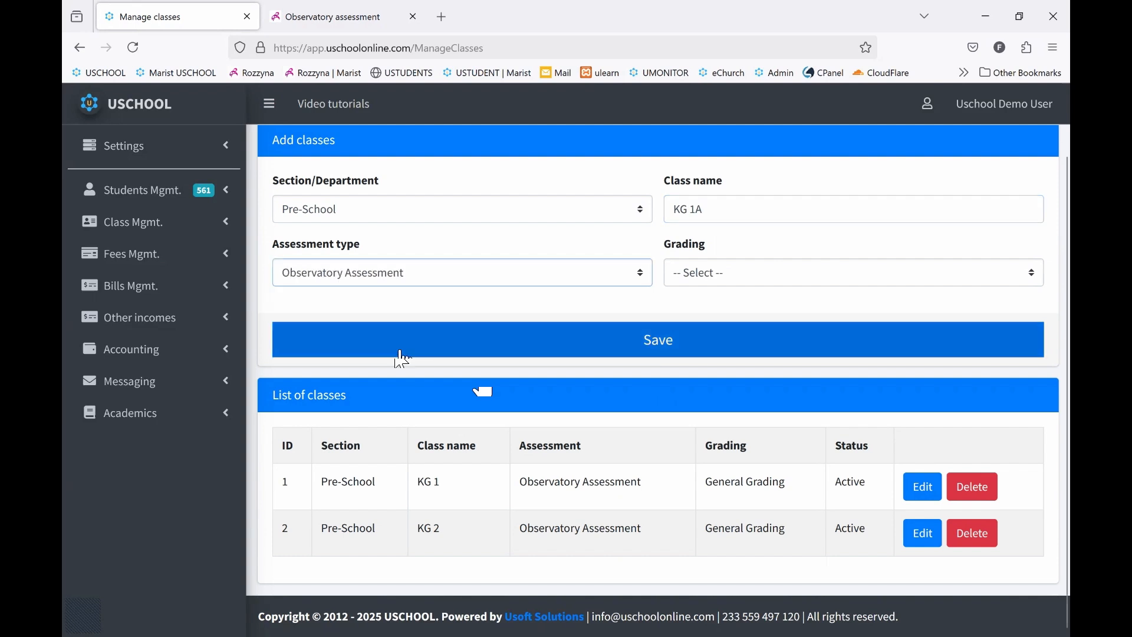
left_click(761, 274)
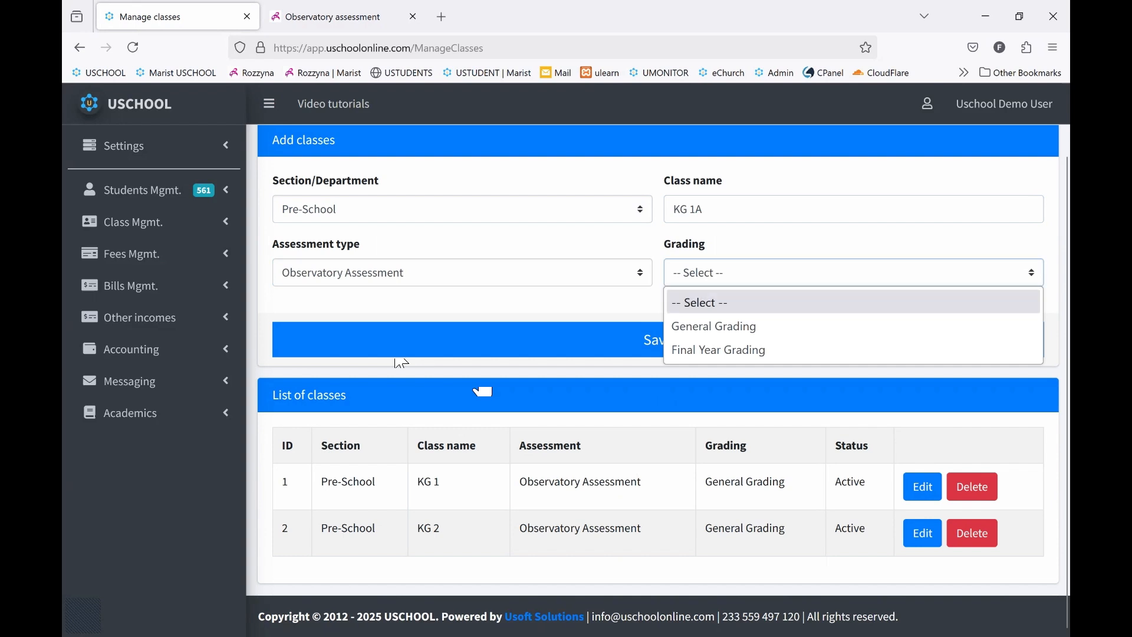
left_click(755, 326)
left_click(659, 342)
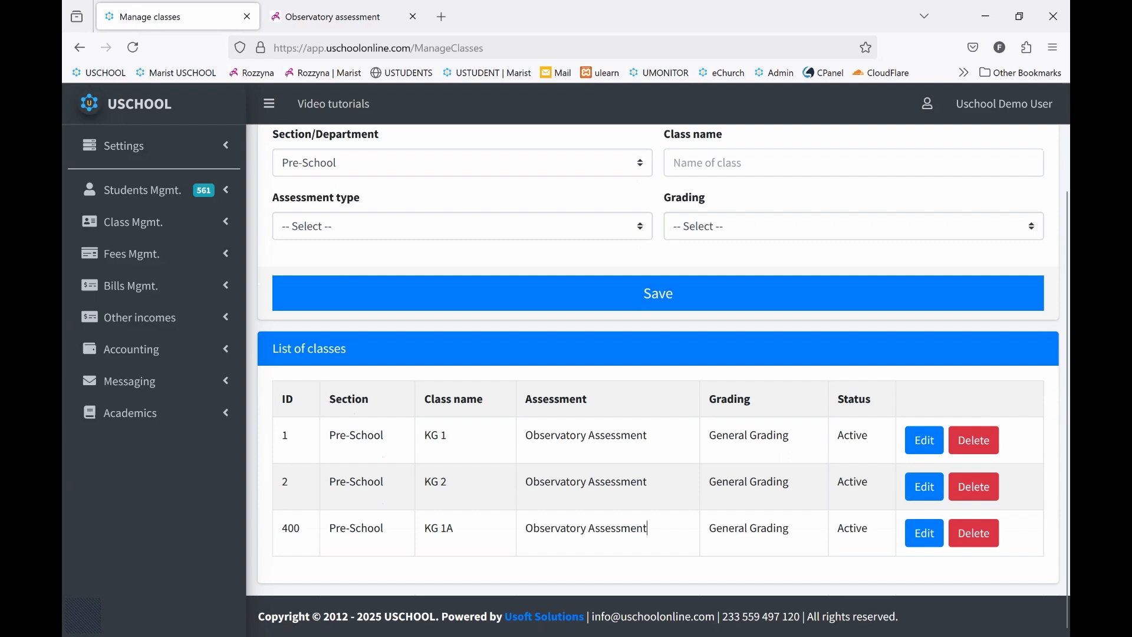
triple_click(648, 528)
left_click(648, 529)
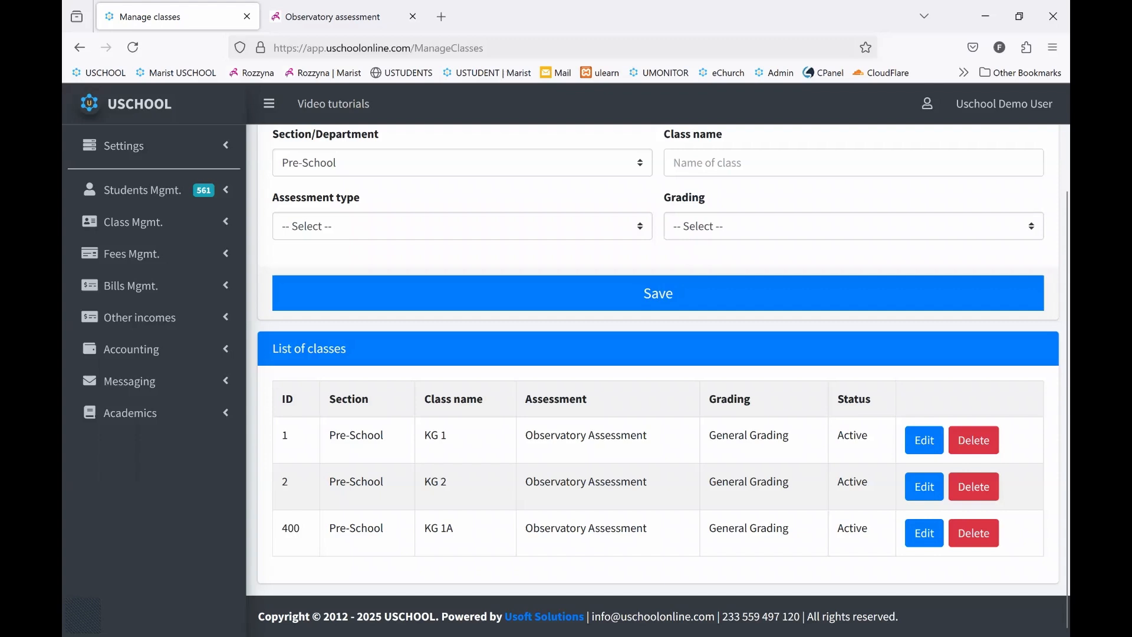
Open the academic grade book setup and set the assessment type to Observatory Assessment
scroll(464, 236, "up", 3)
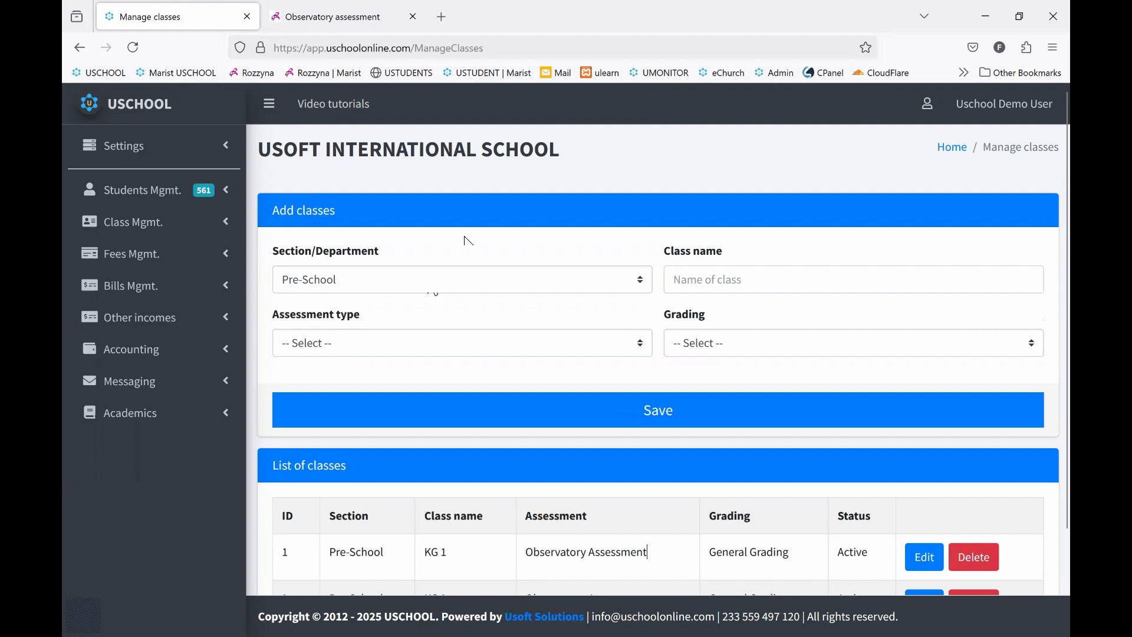
scroll(466, 265, "down", 3)
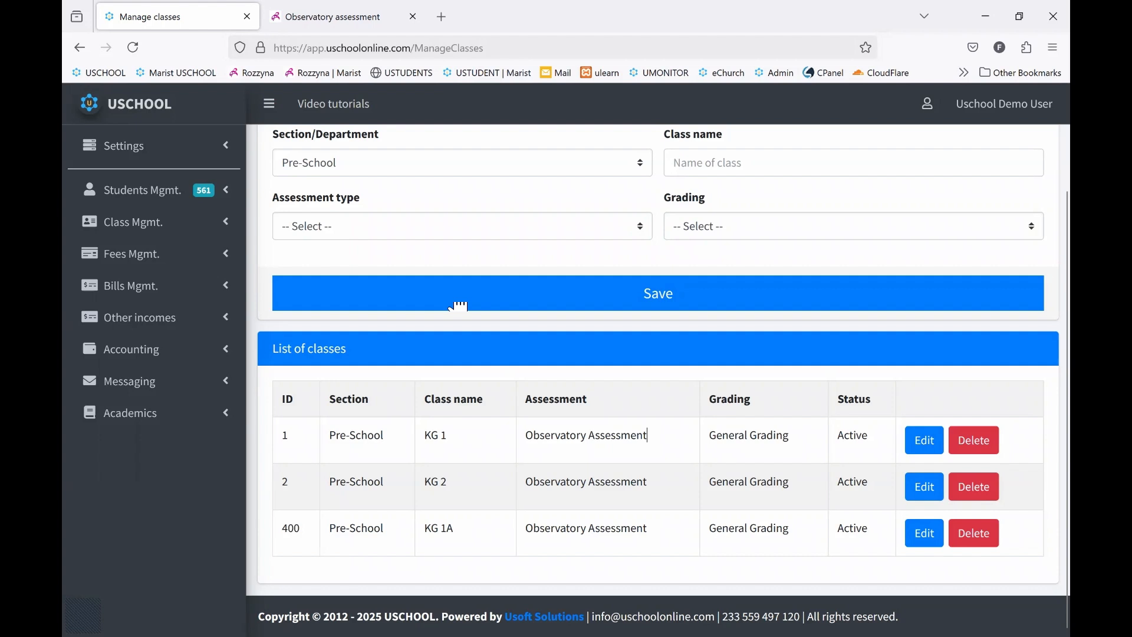
scroll(459, 307, "up", 1)
scroll(468, 240, "up", 3)
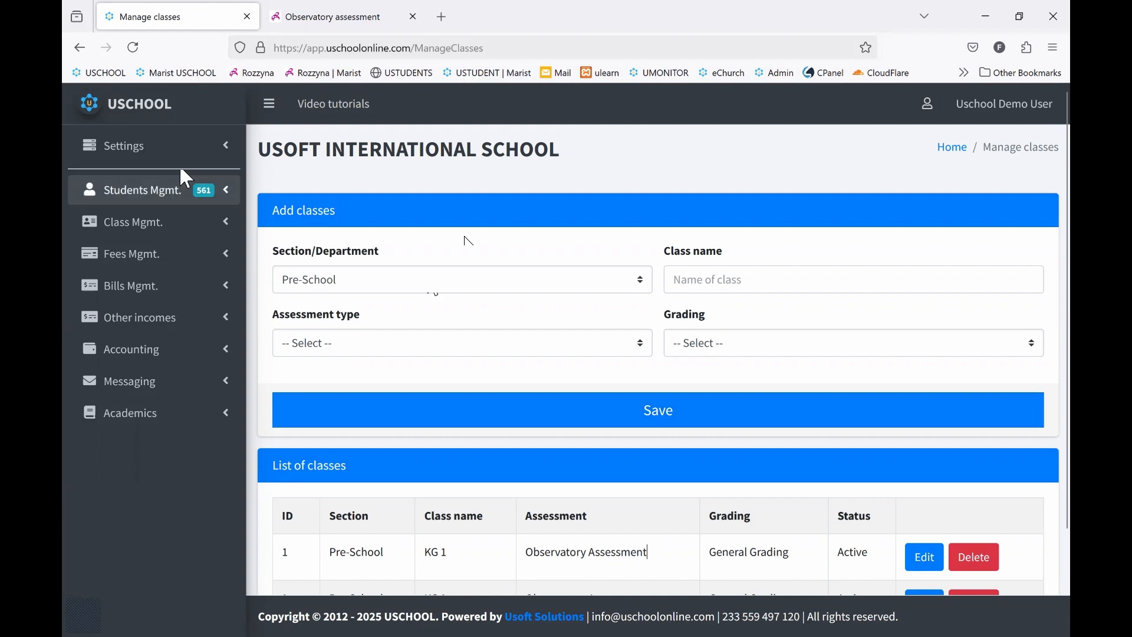
left_click(145, 152)
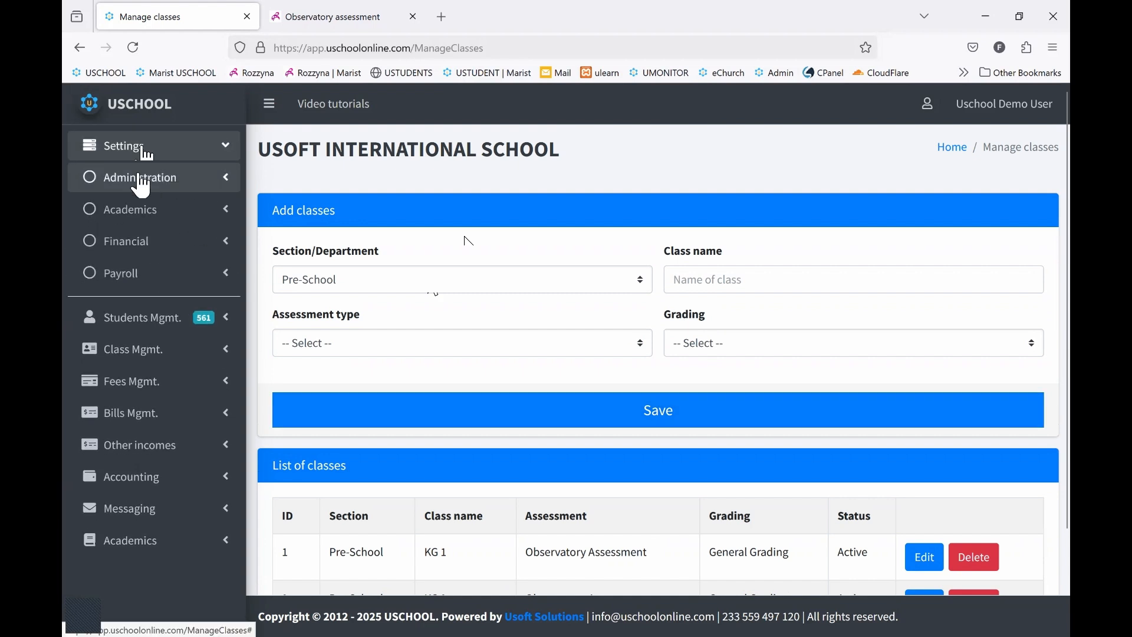
left_click(133, 216)
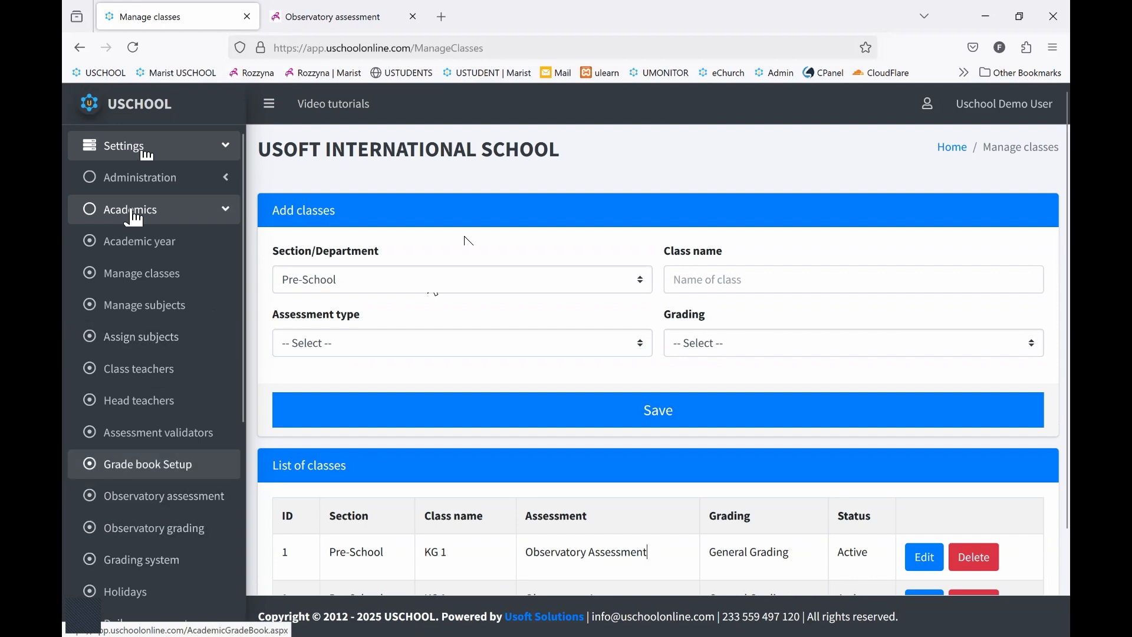
left_click(147, 464)
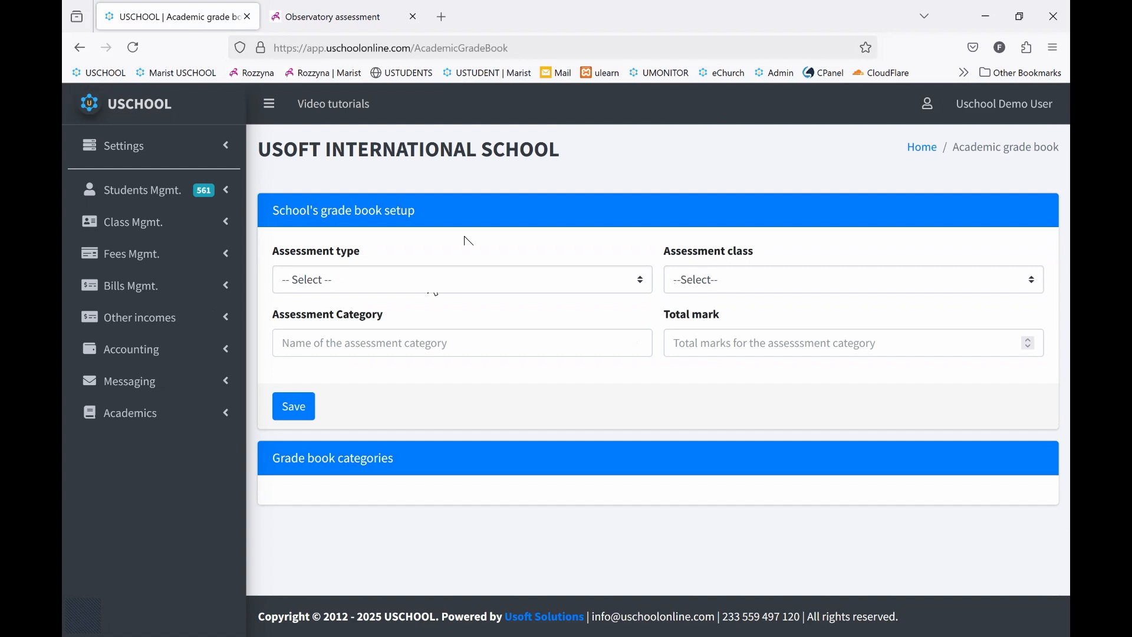
left_click(452, 288)
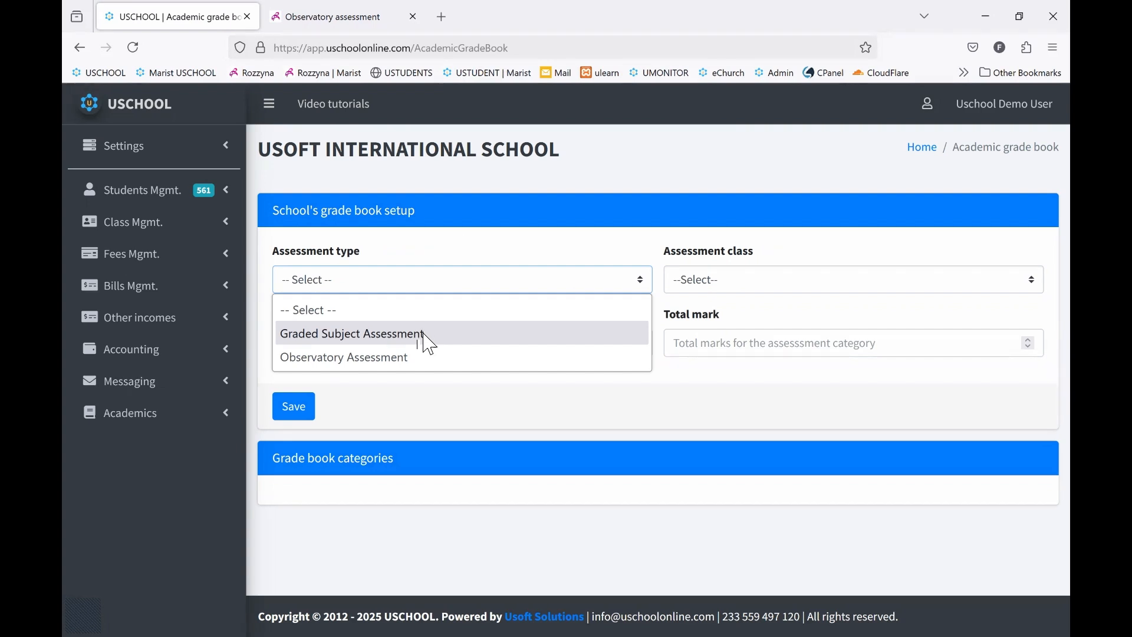
left_click(409, 368)
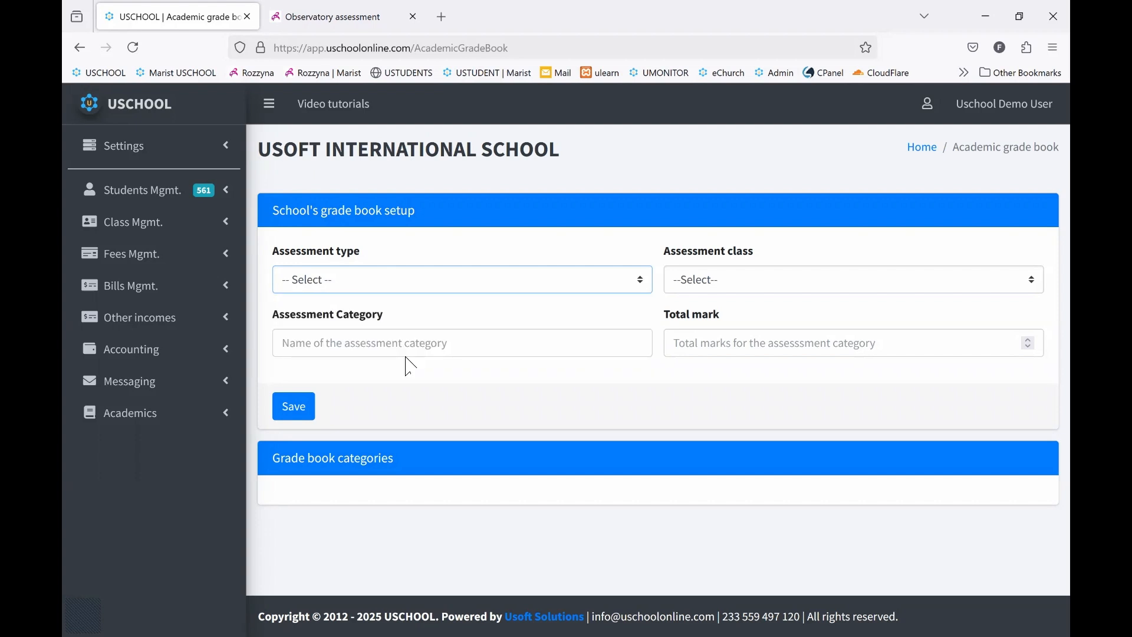
Examine the observatory assessment categories listed in the grade book, one by one
scroll(409, 369, "down", 3)
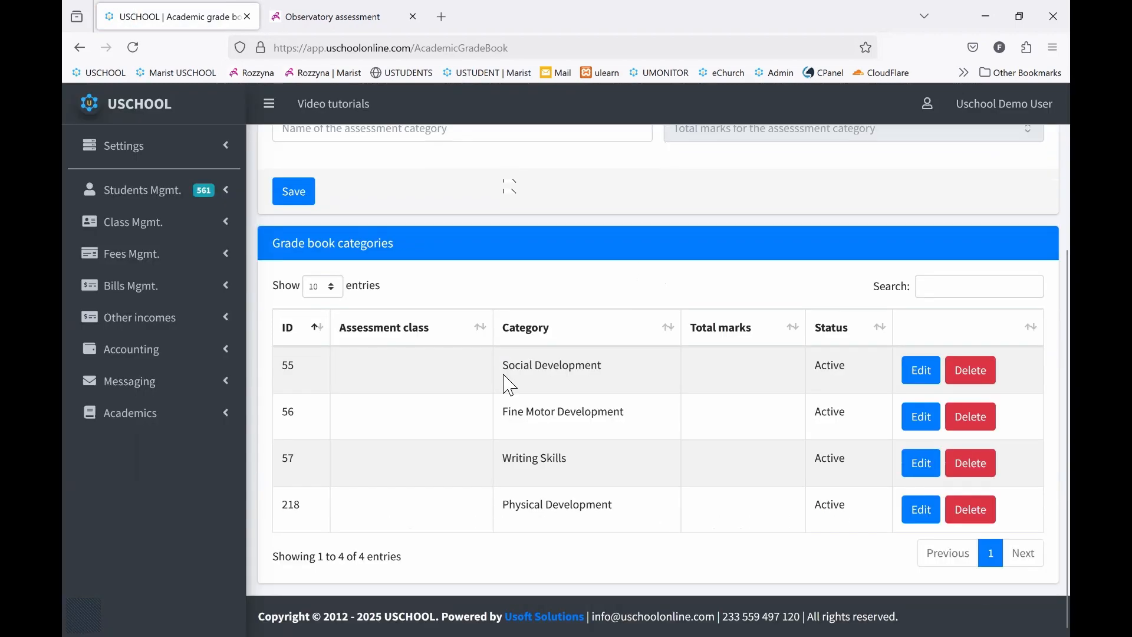
scroll(512, 382, "up", 3)
scroll(512, 382, "up", 1)
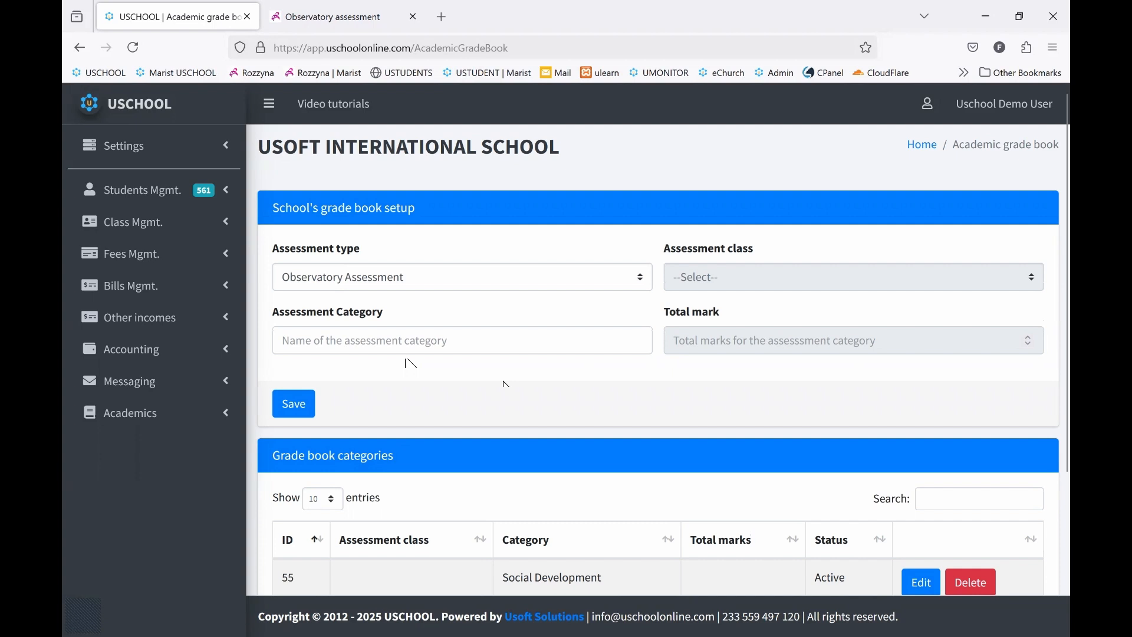
left_click(457, 352)
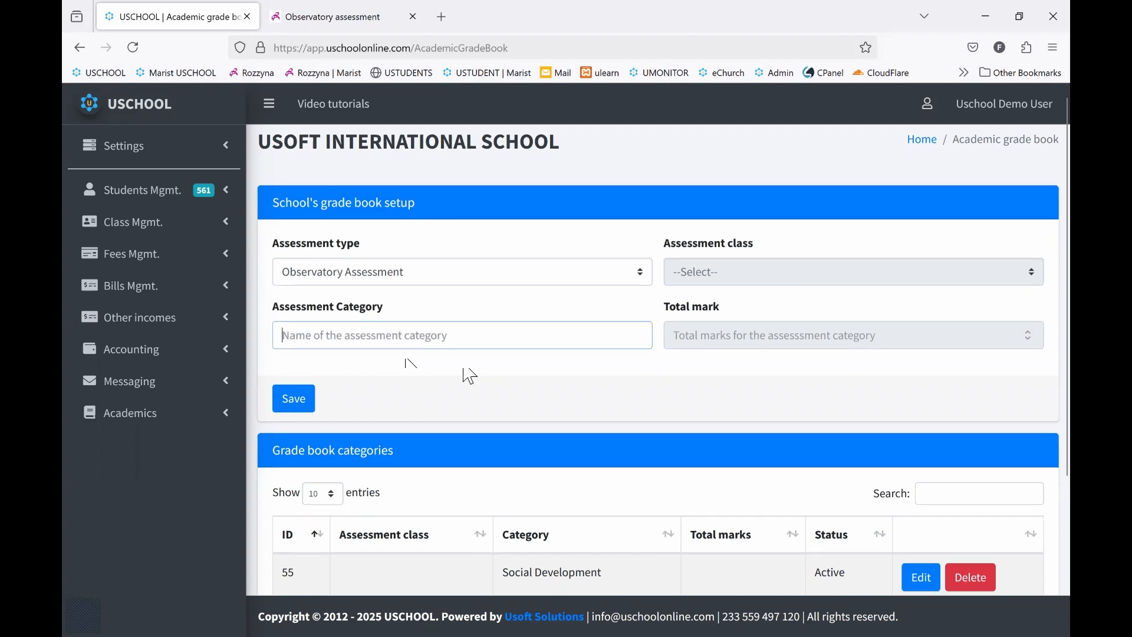
scroll(509, 186, "down", 4)
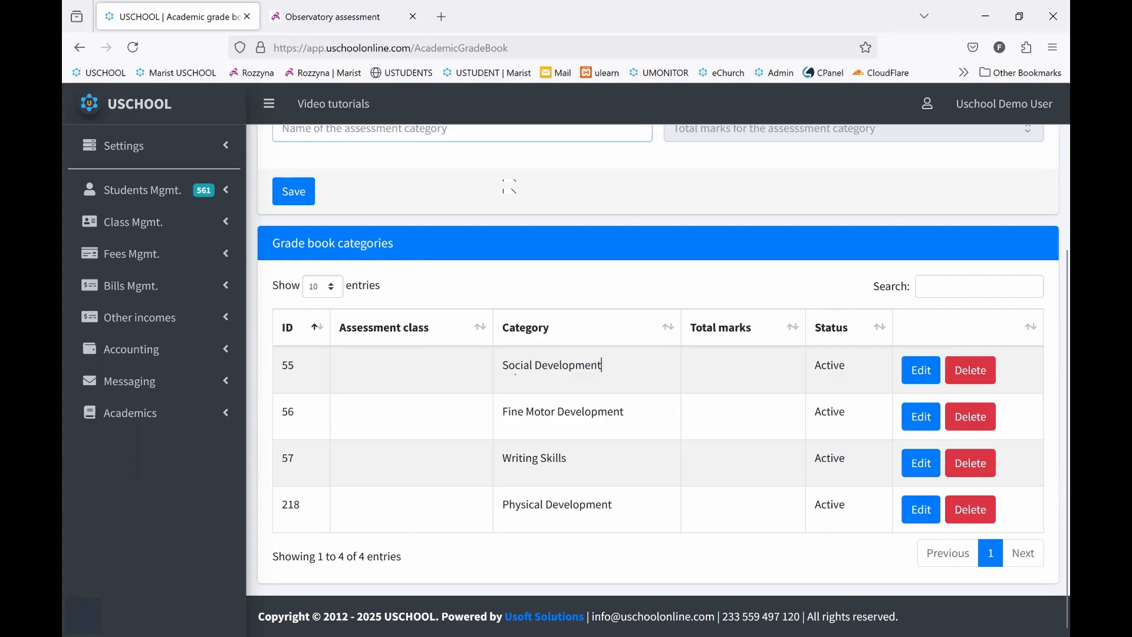
left_click_drag(601, 365, 509, 365)
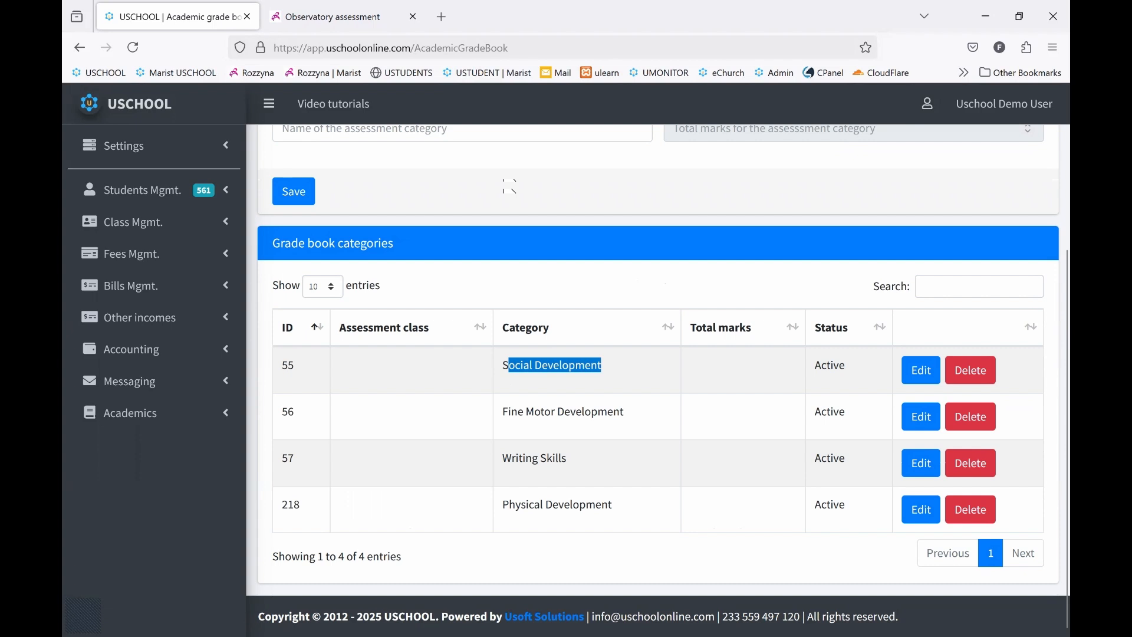
left_click_drag(624, 411, 503, 412)
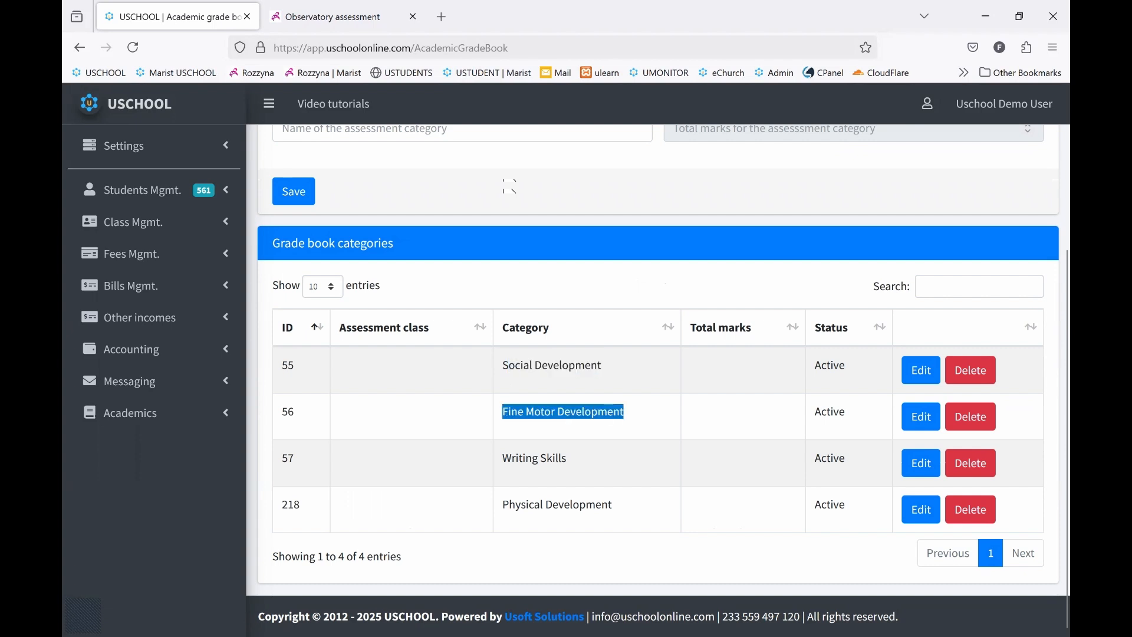
left_click_drag(566, 458, 503, 458)
left_click_drag(613, 504, 503, 504)
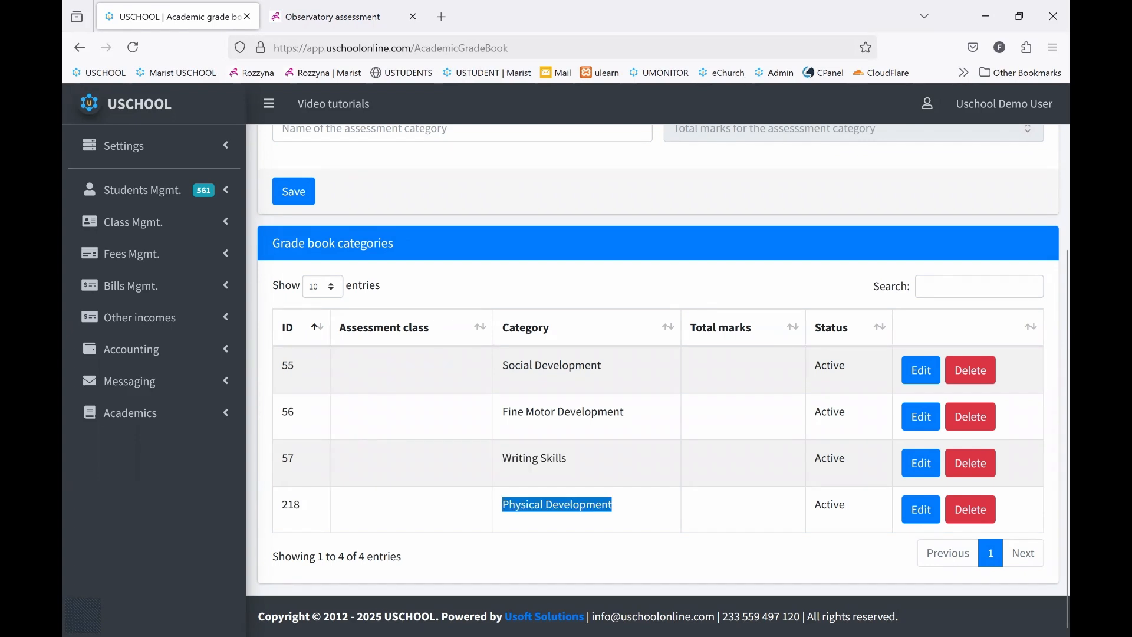
left_click(627, 407)
scroll(627, 407, "up", 4)
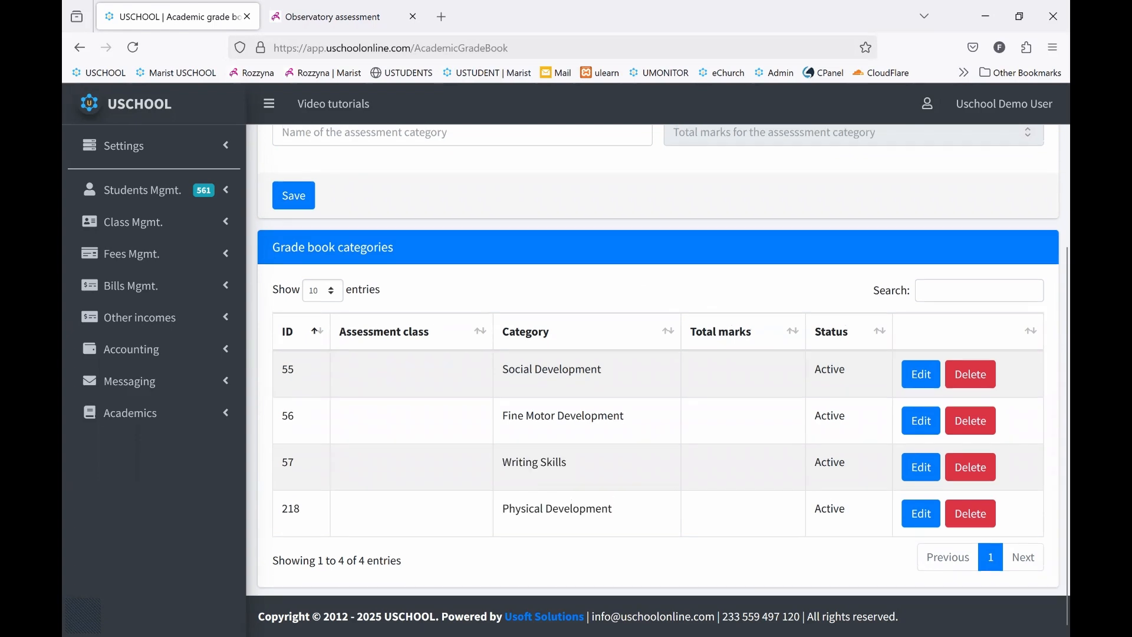
scroll(624, 414, "down", 3)
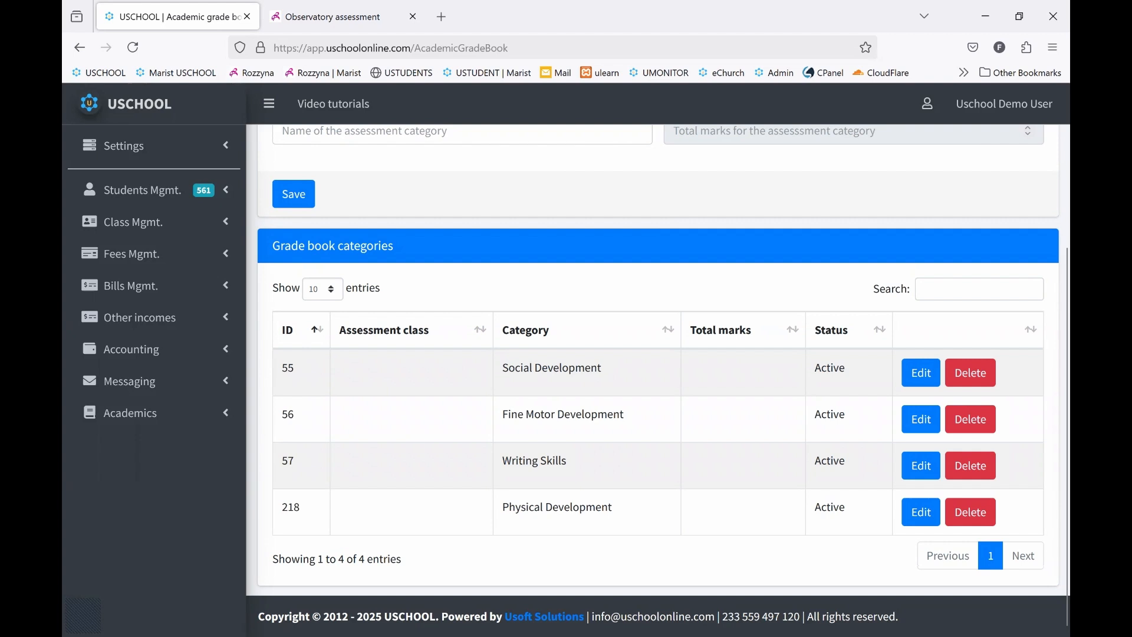
scroll(624, 414, "up", 3)
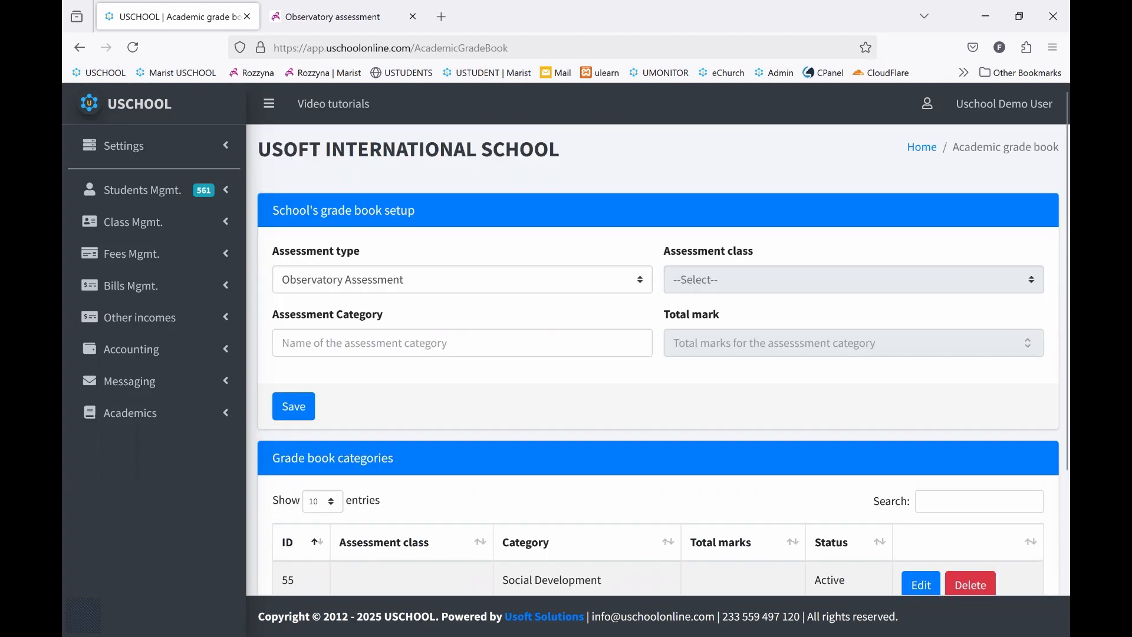
Compare the empty Assessment Category field with the saved category list, including the Social Development entry
left_click(409, 349)
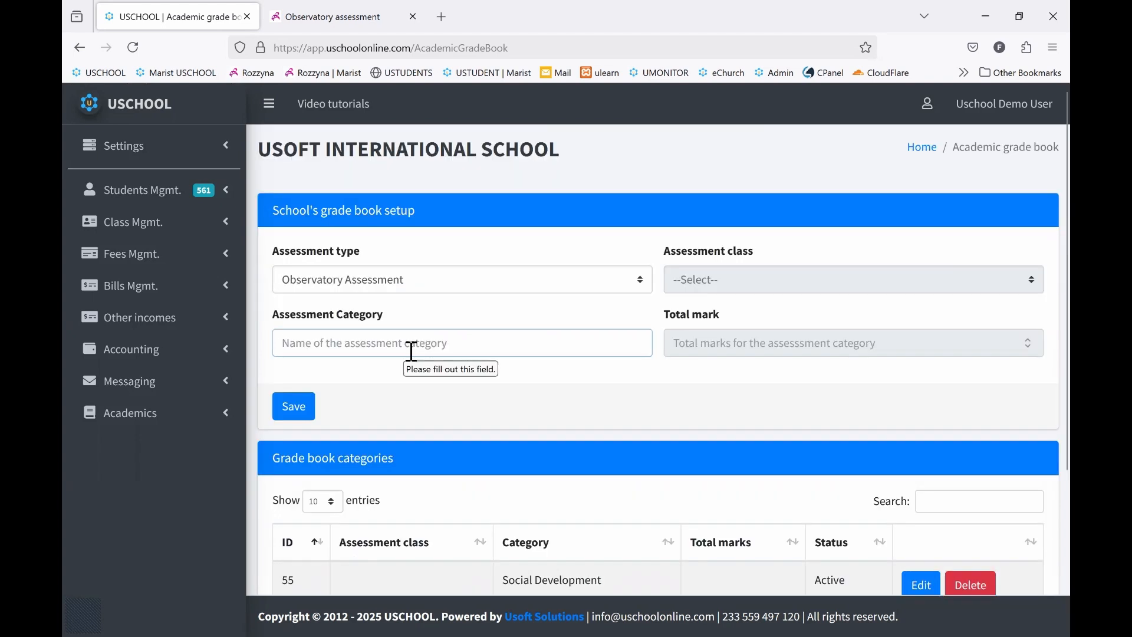
scroll(412, 352, "down", 3)
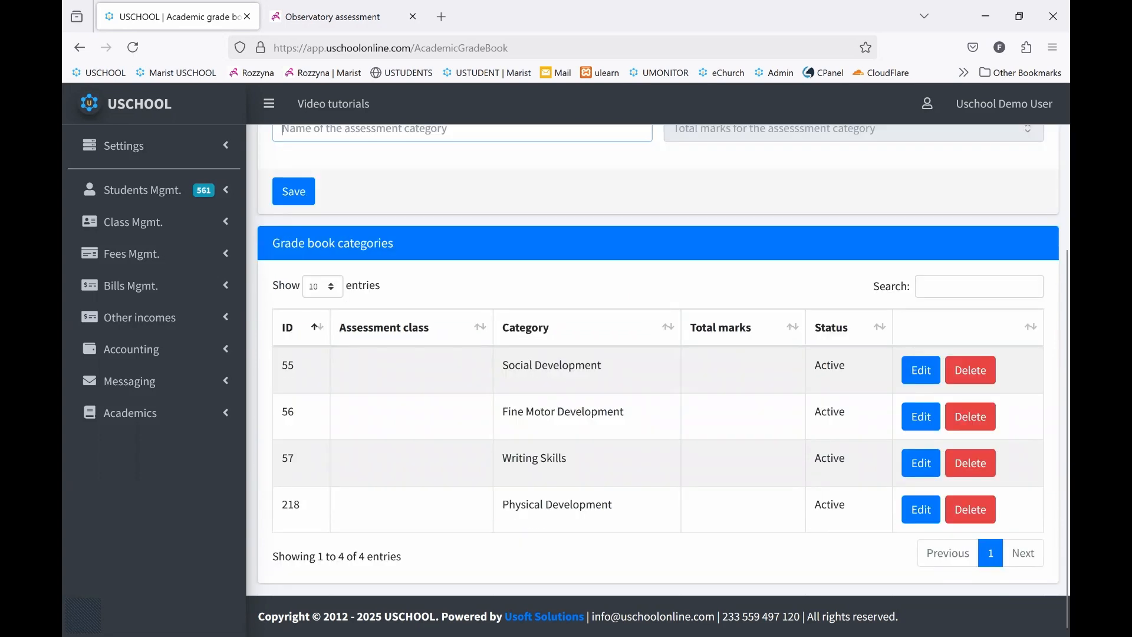
scroll(658, 359, "up", 1)
scroll(412, 349, "up", 3)
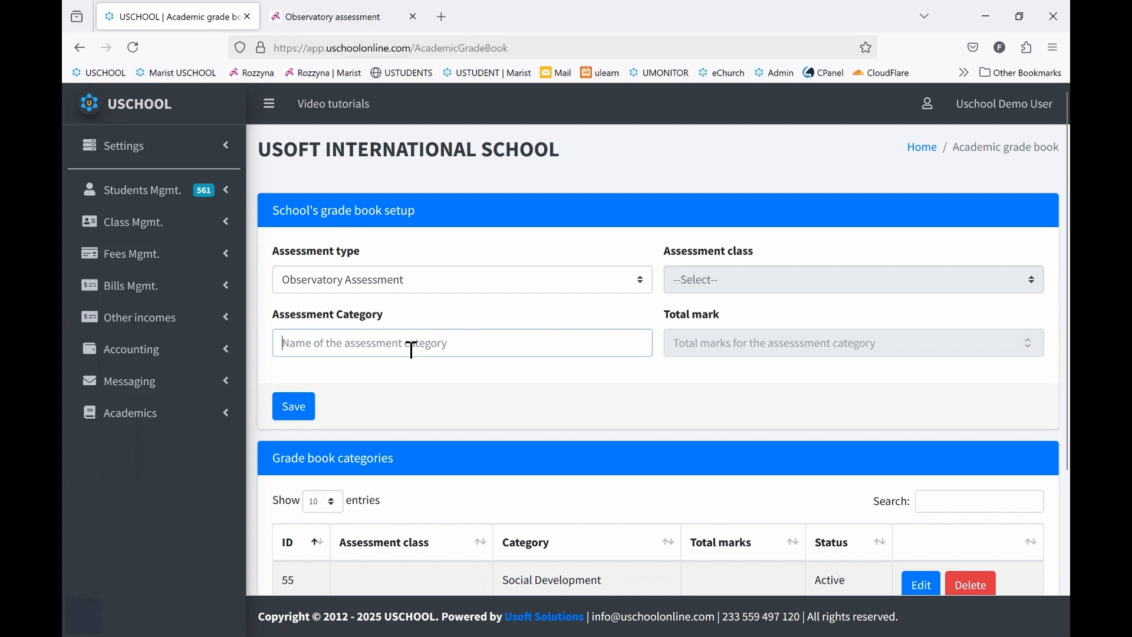
scroll(412, 349, "down", 1)
scroll(658, 360, "down", 2)
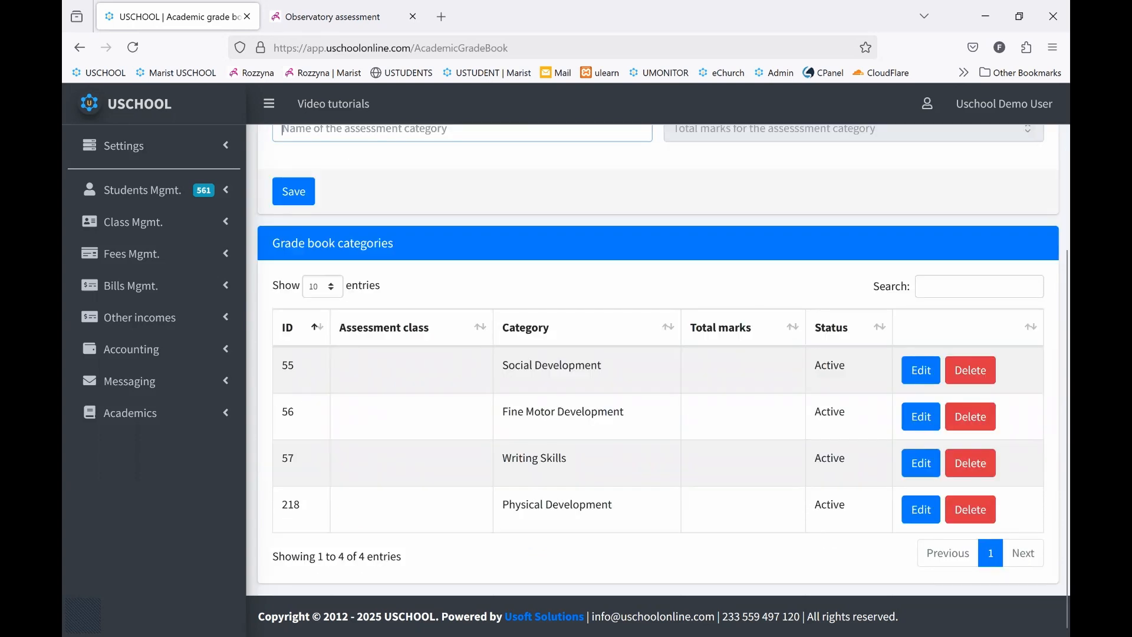
scroll(411, 350, "up", 3)
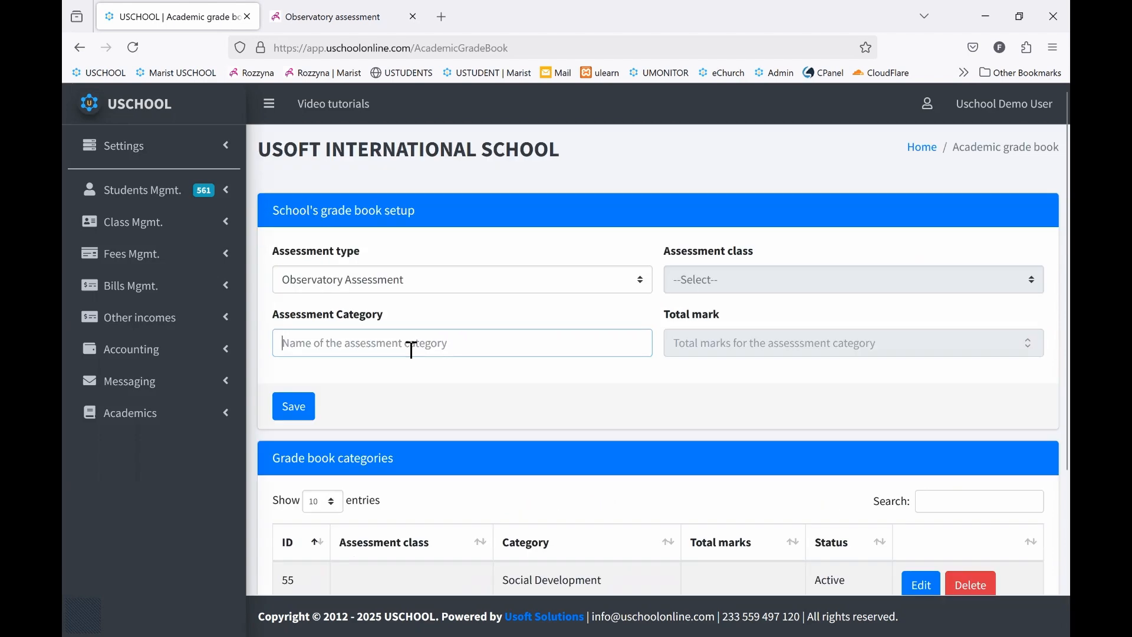
scroll(609, 380, "down", 2)
scroll(610, 380, "down", 1)
left_click_drag(602, 365, 503, 365)
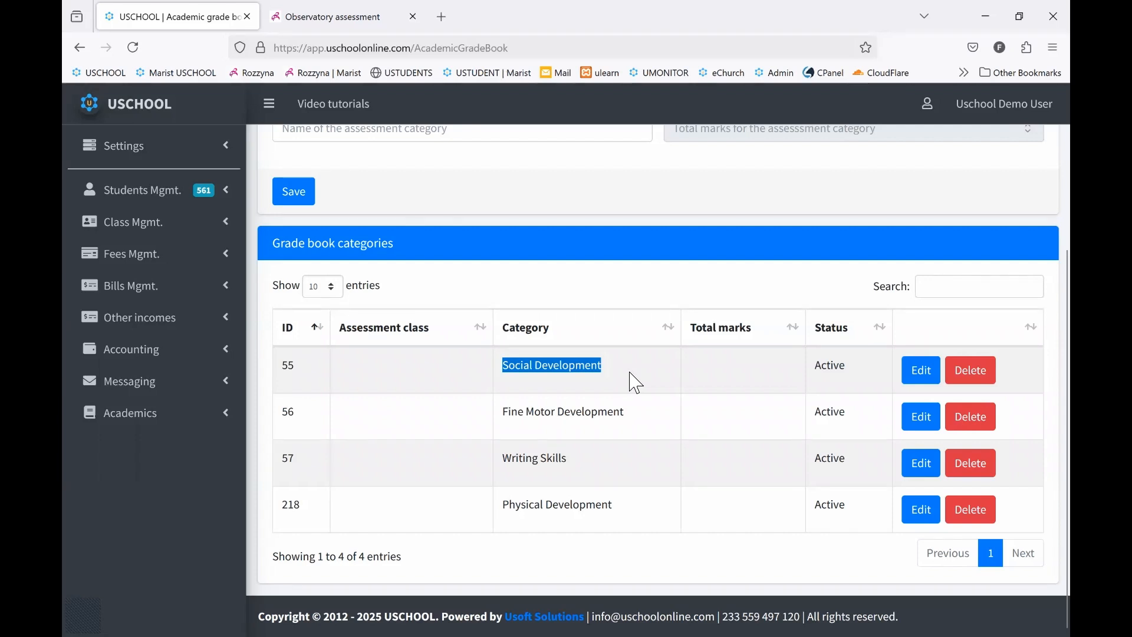
scroll(635, 382, "up", 5)
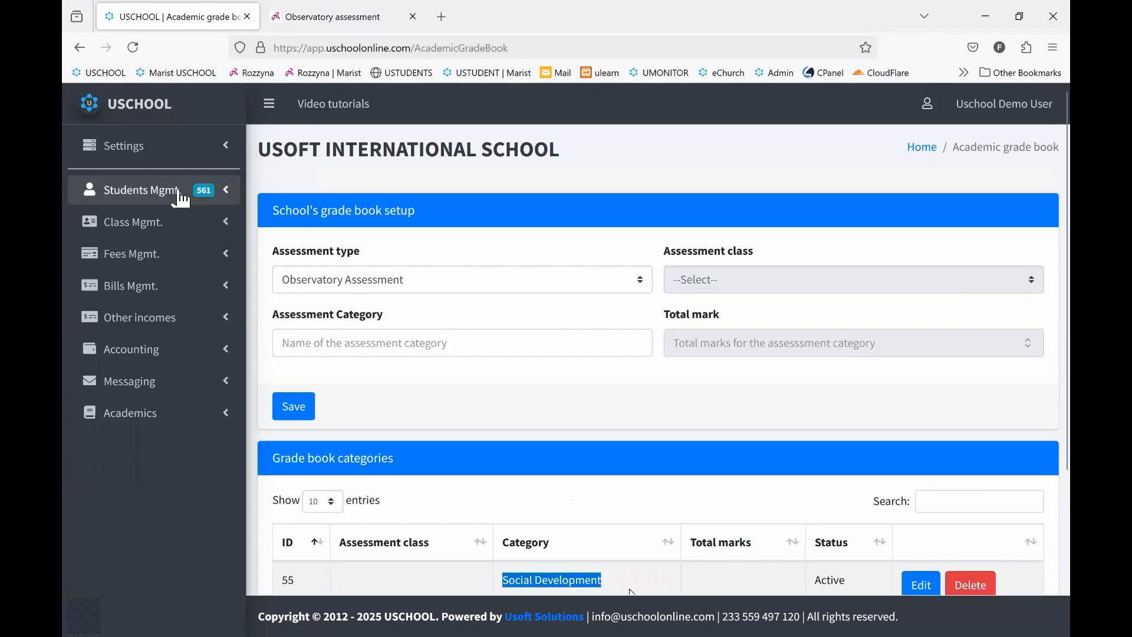
Open the observatory assessment setup under the academic settings
left_click(152, 153)
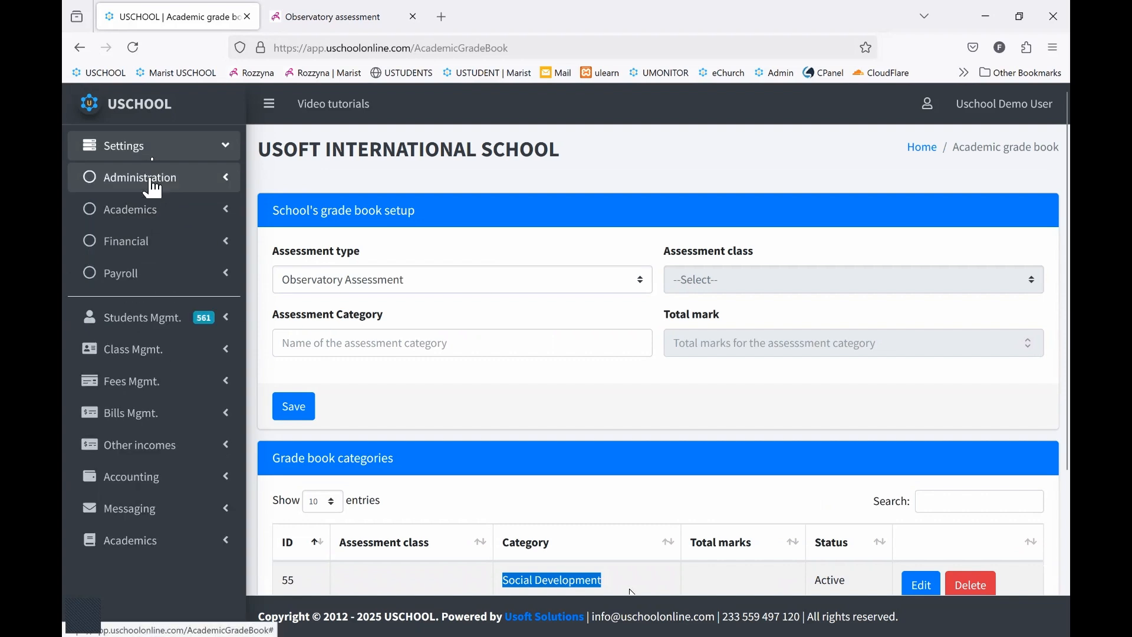
left_click(153, 214)
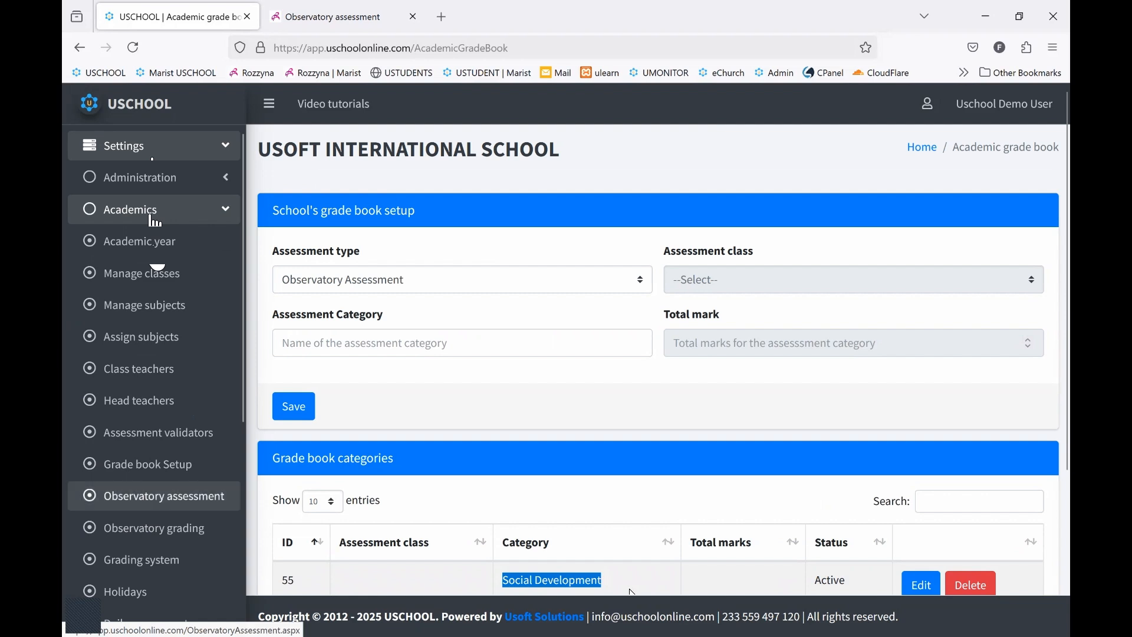
left_click(156, 495)
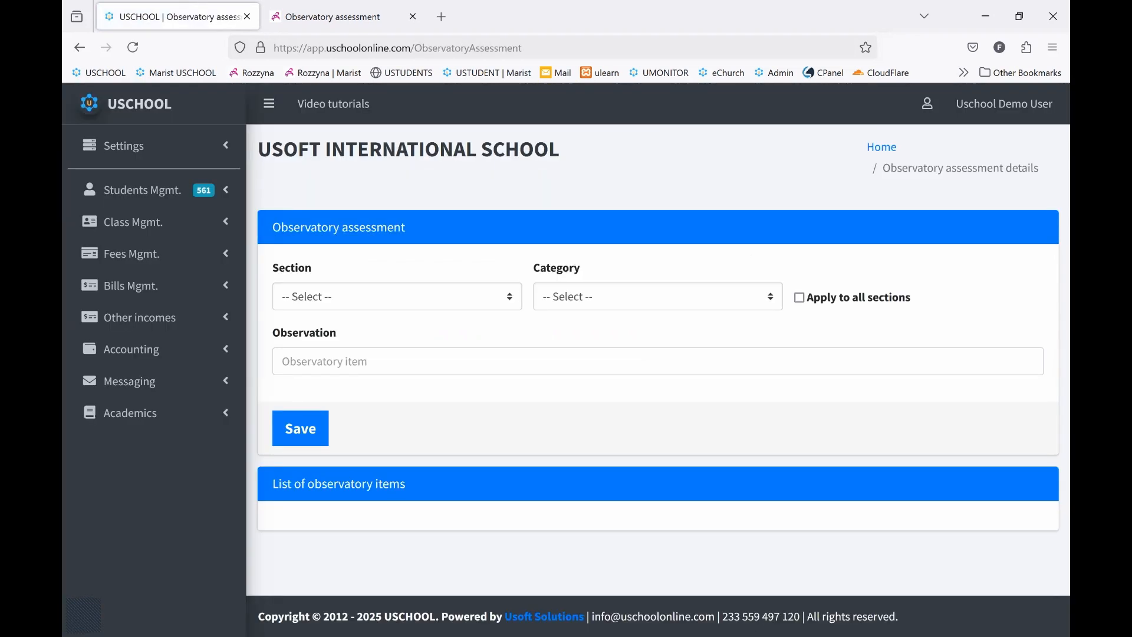
Choose the Pre-School section and the Social Development category for the observatory items
left_click(418, 302)
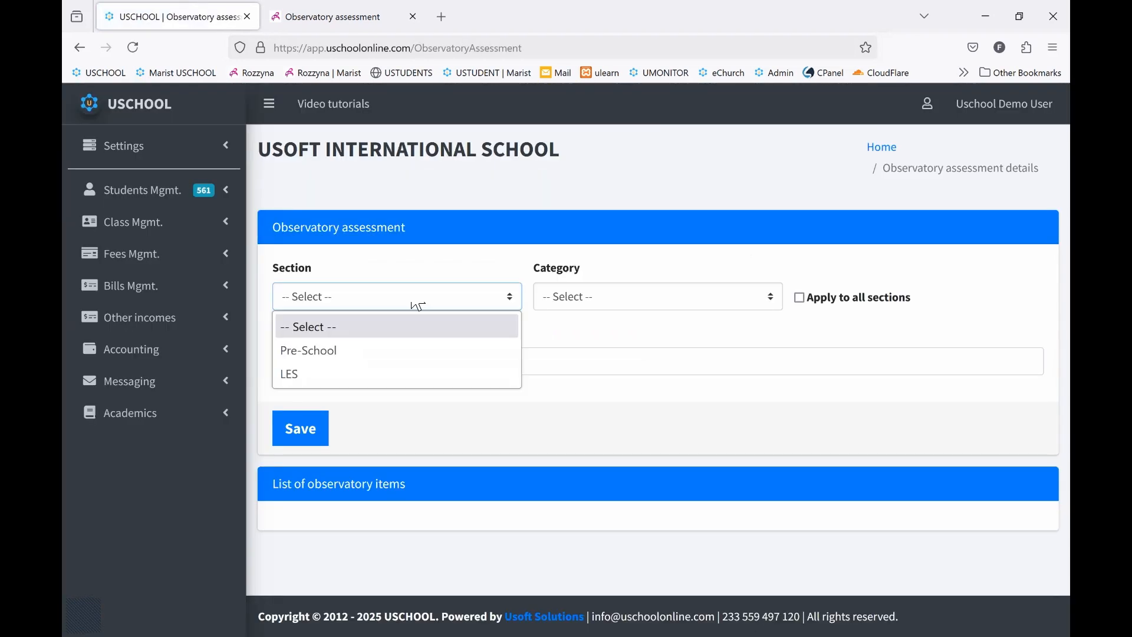
left_click(389, 352)
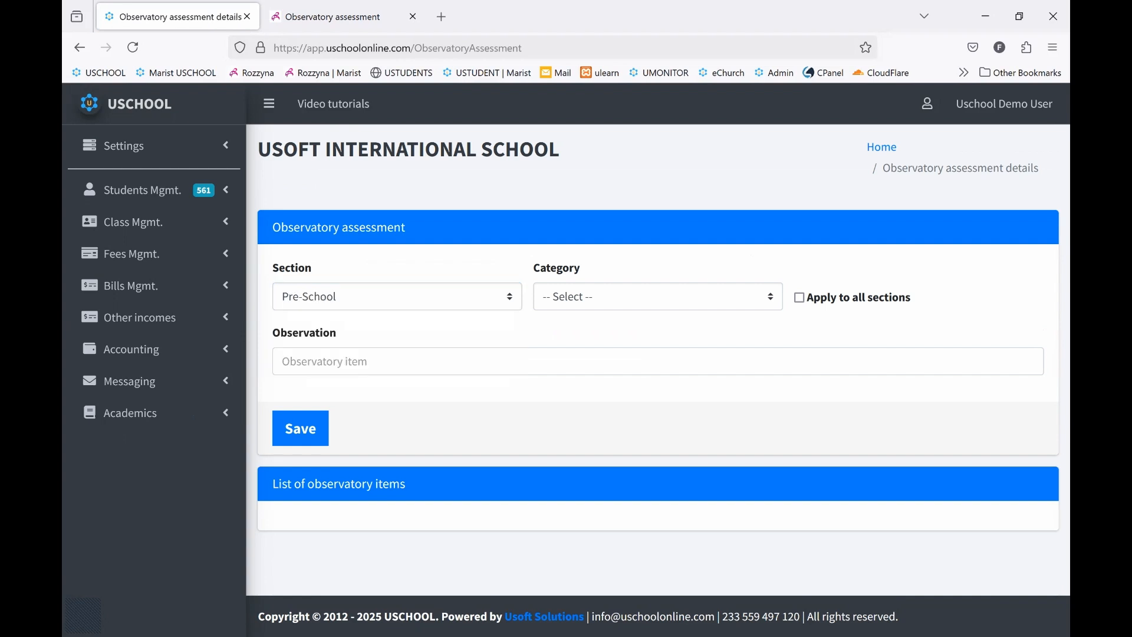
left_click(366, 301)
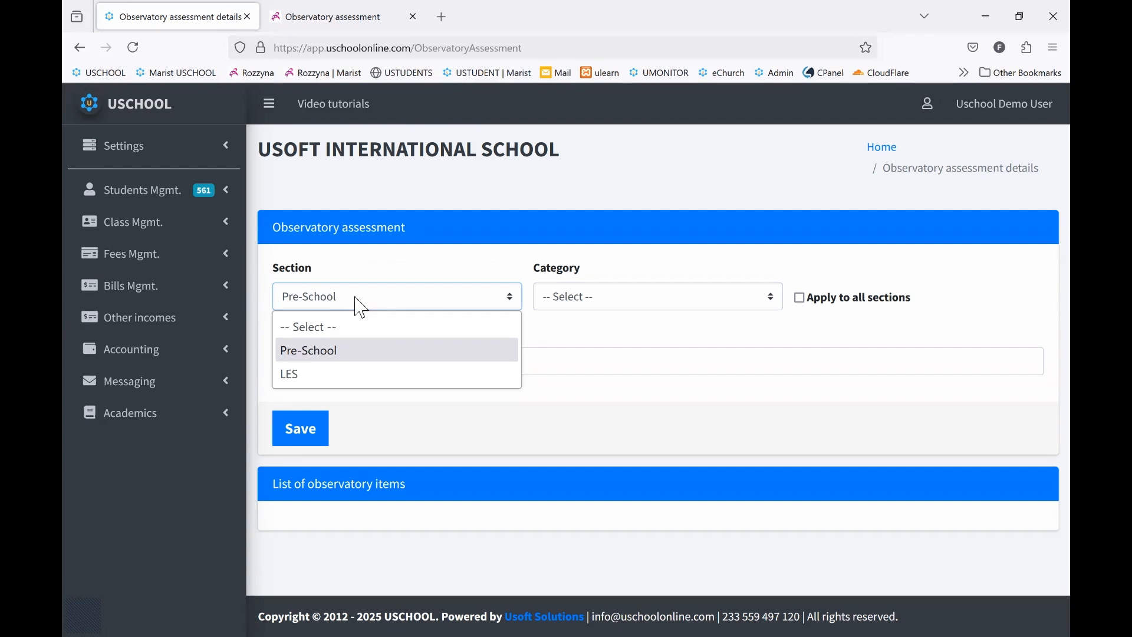
left_click(331, 356)
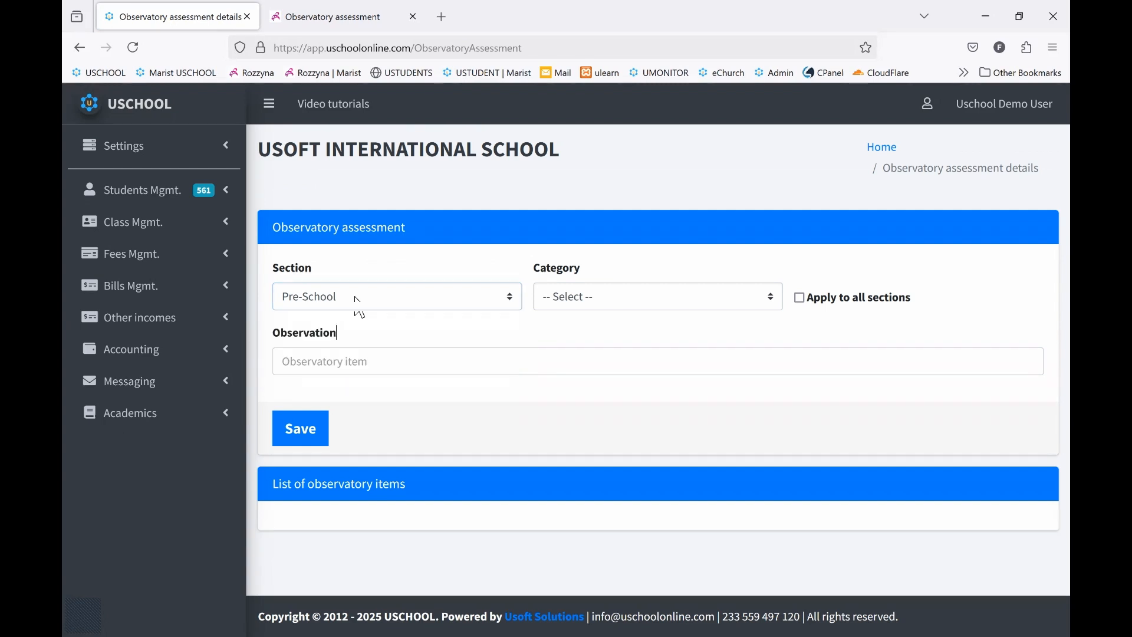
left_click(634, 300)
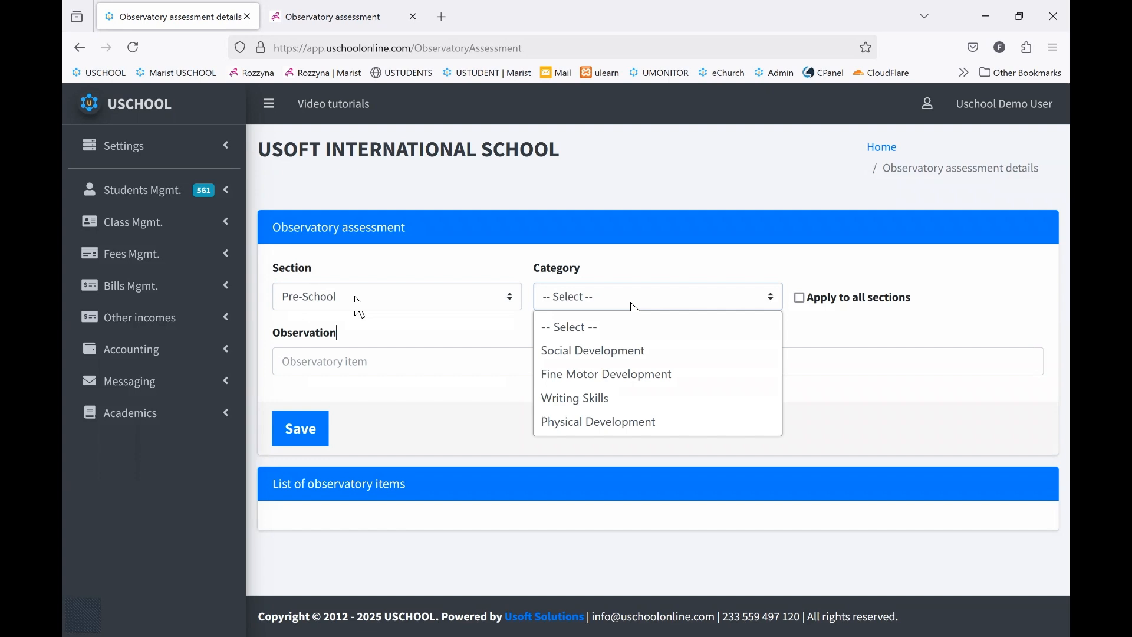
left_click(607, 351)
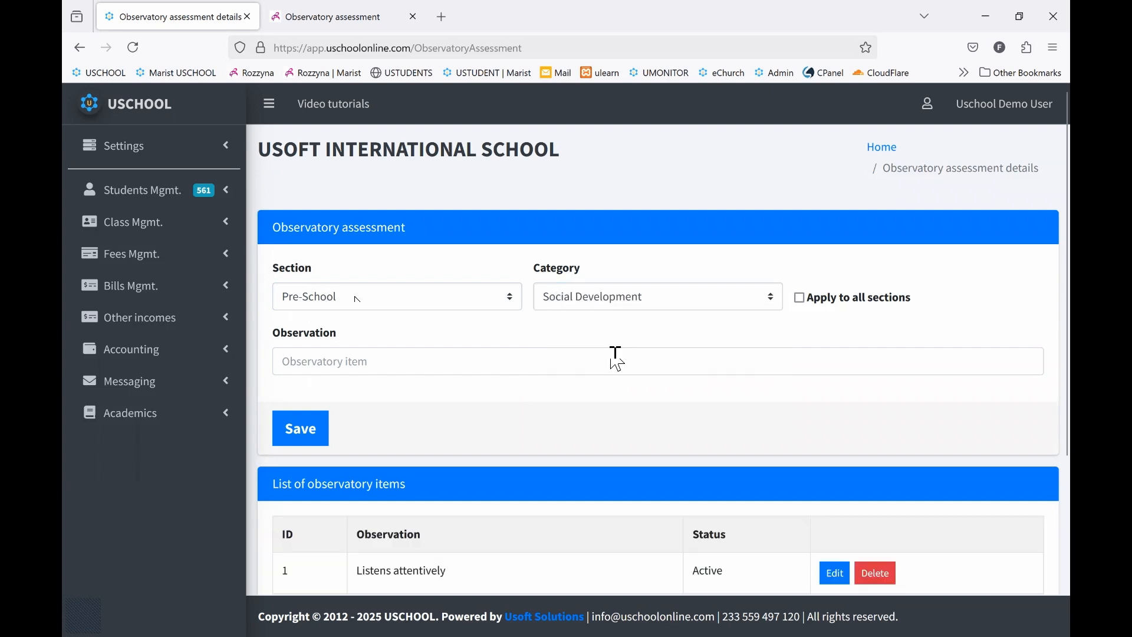
Read through the list of observatory items for Social Development in the Pre-School section
scroll(617, 360, "down", 1)
scroll(608, 349, "down", 3)
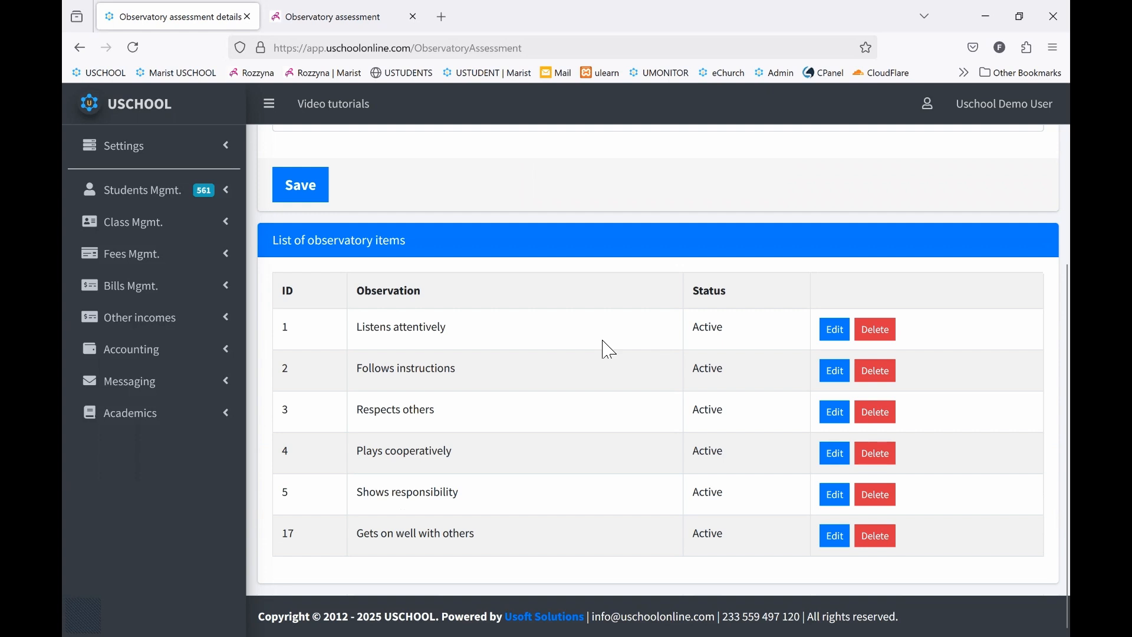
key("shift+End")
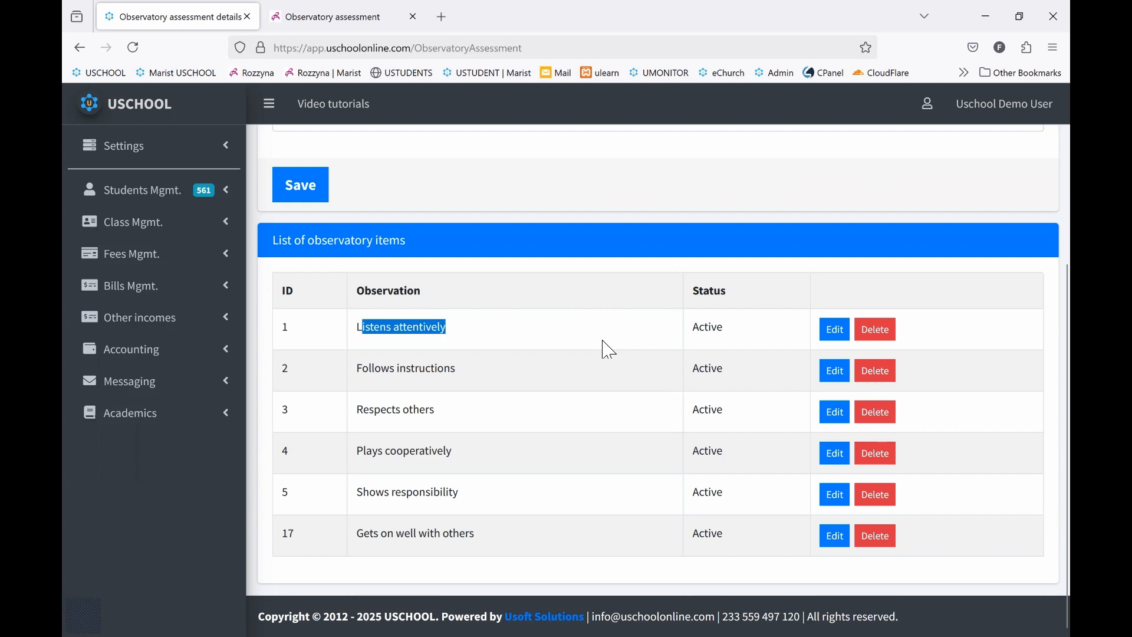
key("Down")
key("End")
key("Down")
key("shift+Left")
key("shift+Left")
key("shift+Left")
key("shift+Left")
key("shift+Left")
key("shift+Left")
key("shift+Left")
key("shift+Left")
key("shift+Left")
key("shift+Left")
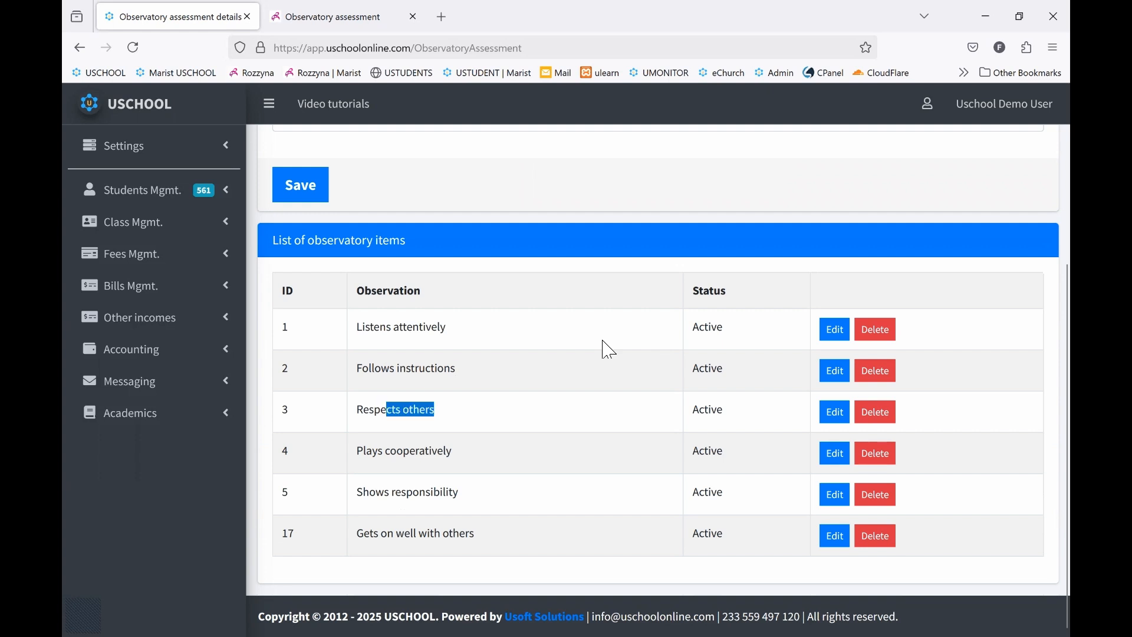
key("shift+Left")
key("Down")
key("End")
key("shift+Left")
key("shift+Left")
key("shift+Left")
key("shift+Left")
key("shift+Left")
key("shift+Left")
key("shift+Left")
key("shift+Left")
key("shift+Left")
key("shift+Left")
key("shift+Left")
key("shift+Left")
key("shift+Left")
key("shift+Left")
key("shift+Left")
key("shift+Left")
key("shift+Left")
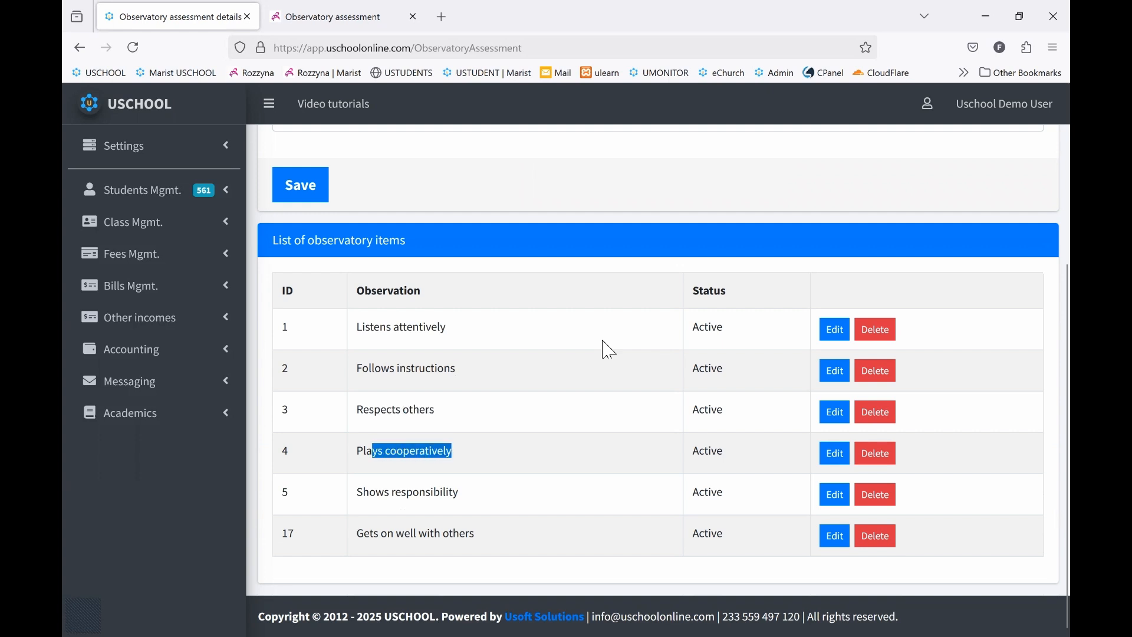
key("Down")
key("End")
key("shift+Left")
key("shift+Left")
key("shift+Left")
key("shift+Left")
key("shift+Left")
key("shift+Left")
key("shift+Left")
key("shift+Left")
key("shift+Left")
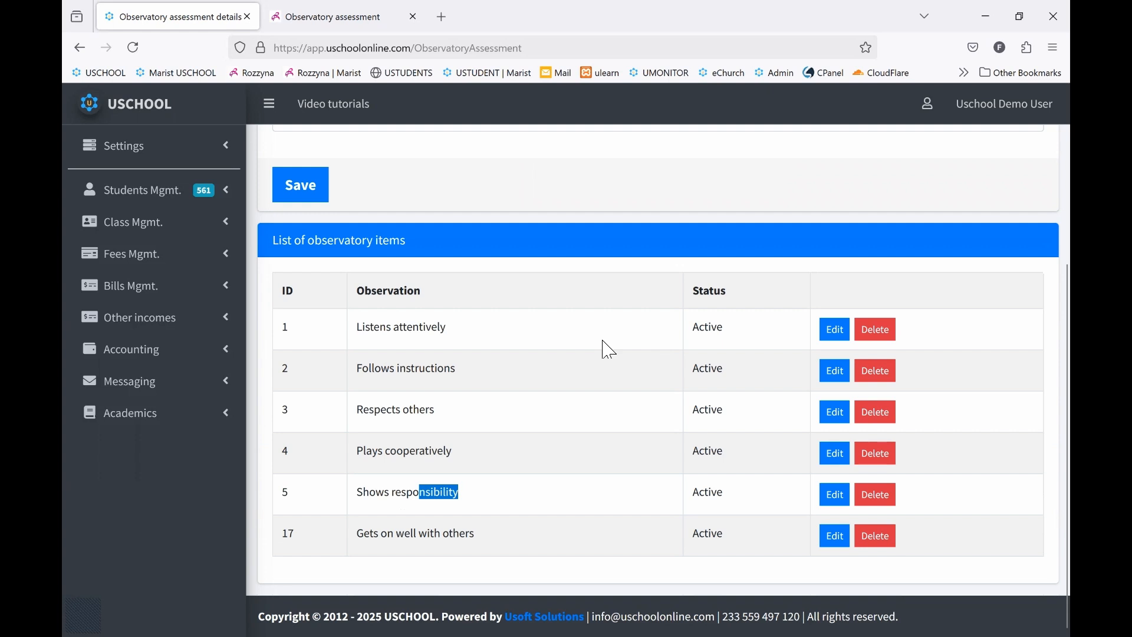
key("shift+Left")
key("shift+Left")
key("shift+Left")
key("shift+Left")
key("shift+Left")
key("Down")
key("End")
key("shift+Left")
key("shift+Left")
key("shift+Left")
key("shift+Left")
key("shift+Left")
key("shift+Left")
key("shift+Left")
key("shift+Left")
key("shift+Left")
key("shift+Left")
key("shift+Left")
key("shift+Left")
key("shift+Left")
key("shift+Left")
key("shift+Left")
key("shift+Left")
key("shift+Left")
key("shift+Left")
key("shift+Left")
key("shift+Left")
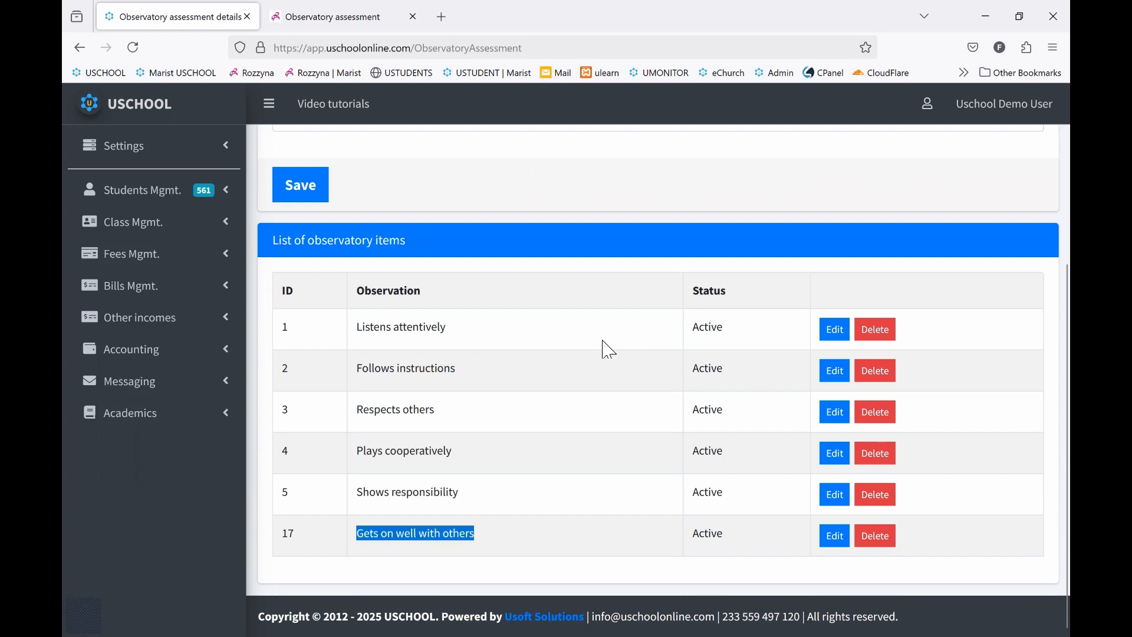
key("Up")
scroll(602, 340, "up", 4)
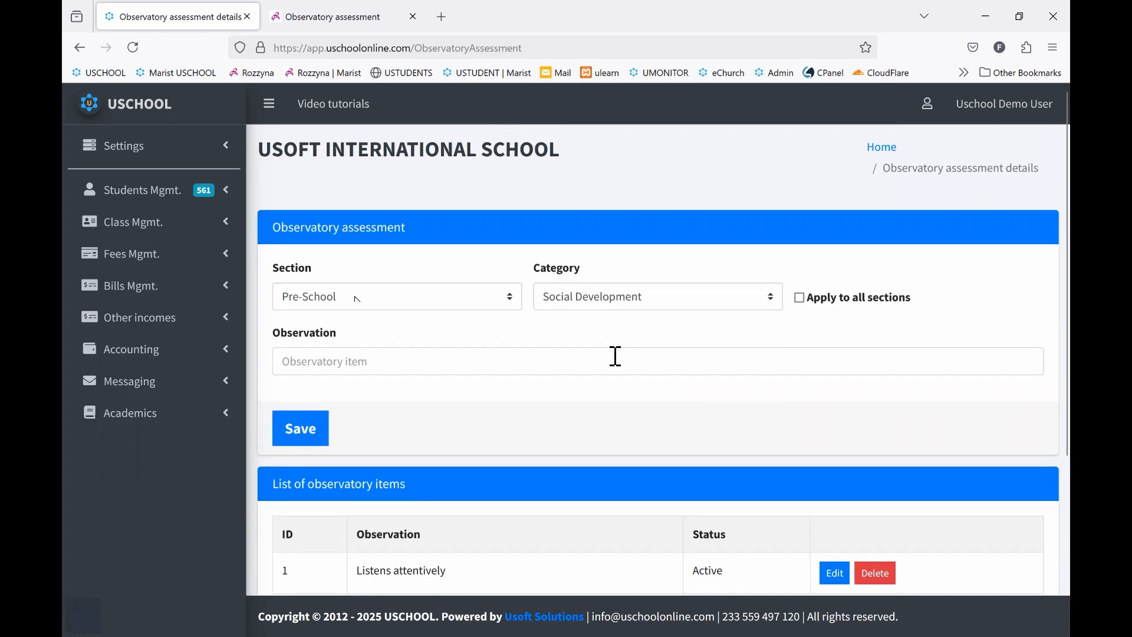
Check the available sections and set the Social Development observation entry to apply to all sections
left_click(616, 356)
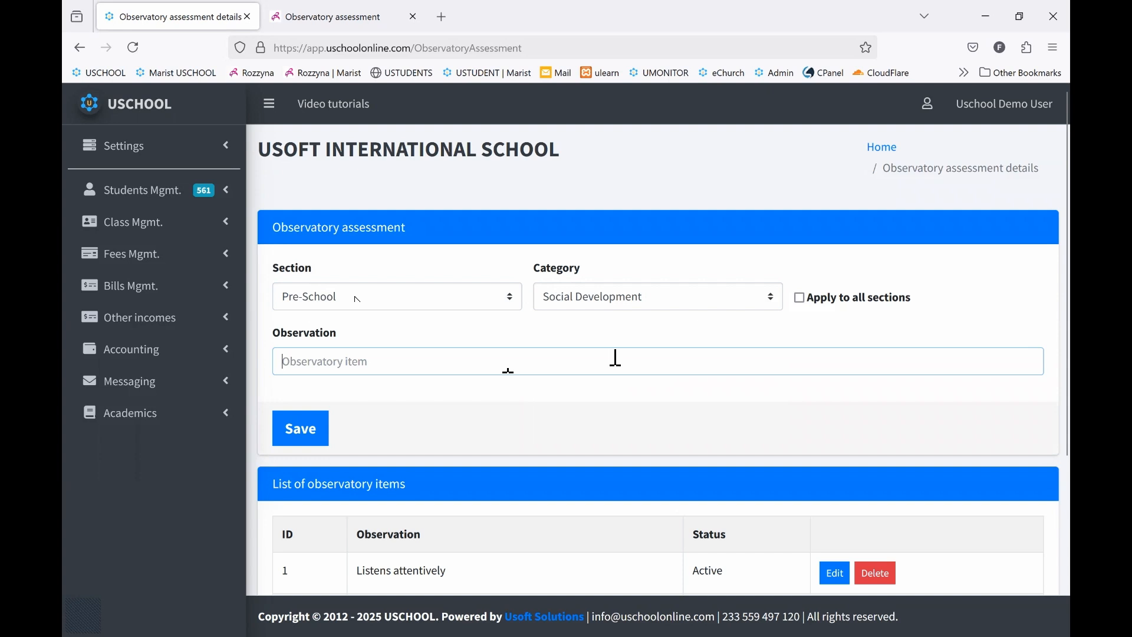
left_click(462, 305)
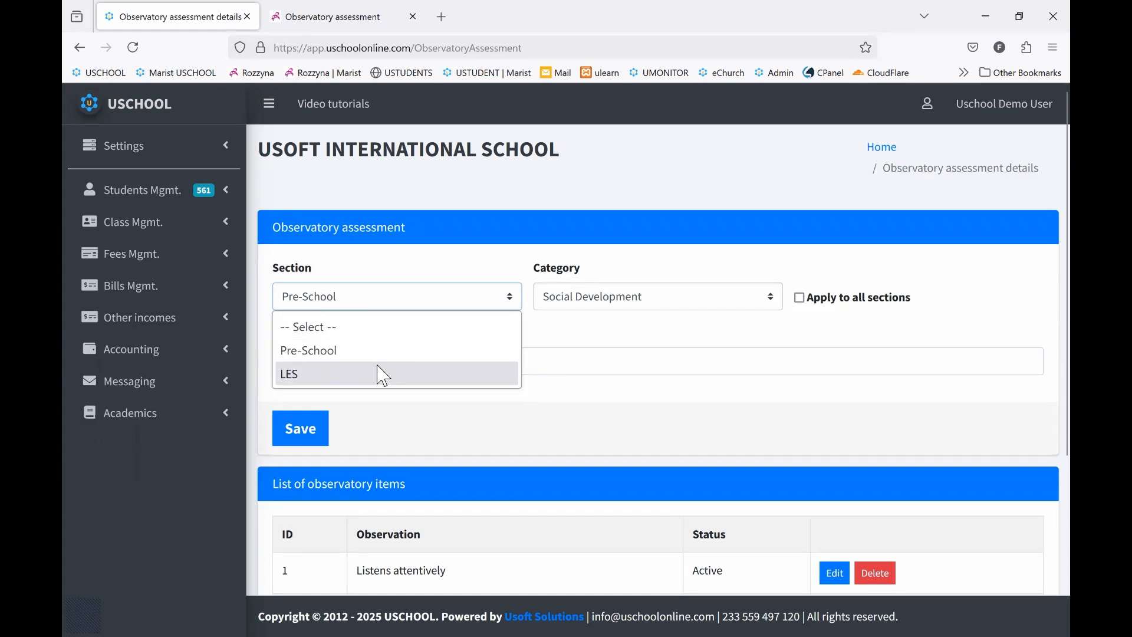
key("Escape")
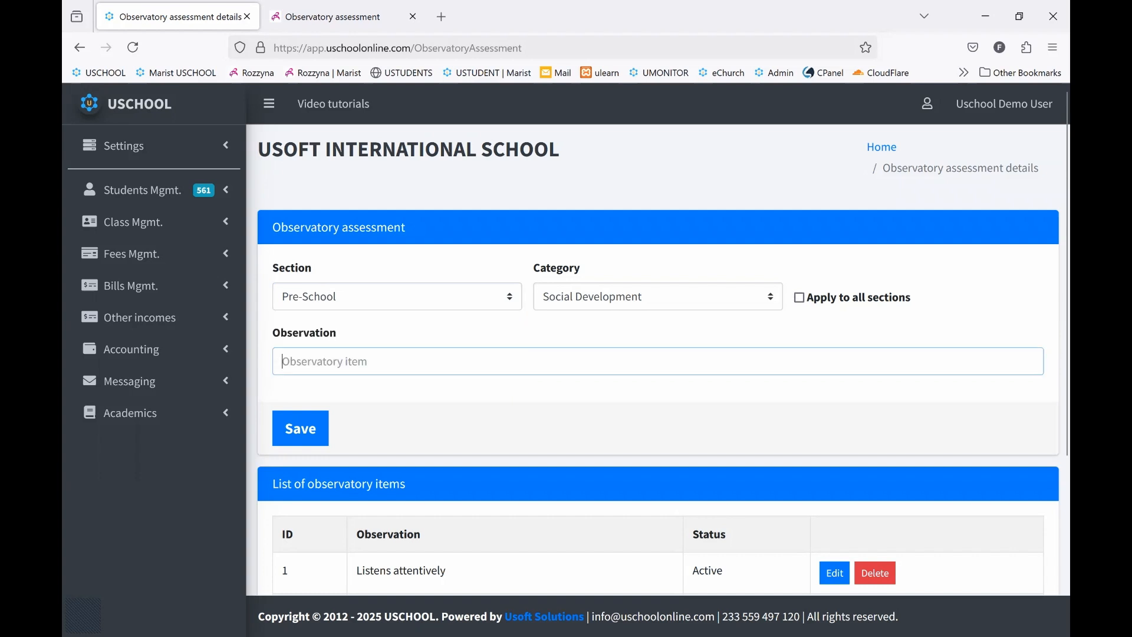
key("shift+Tab")
key("space")
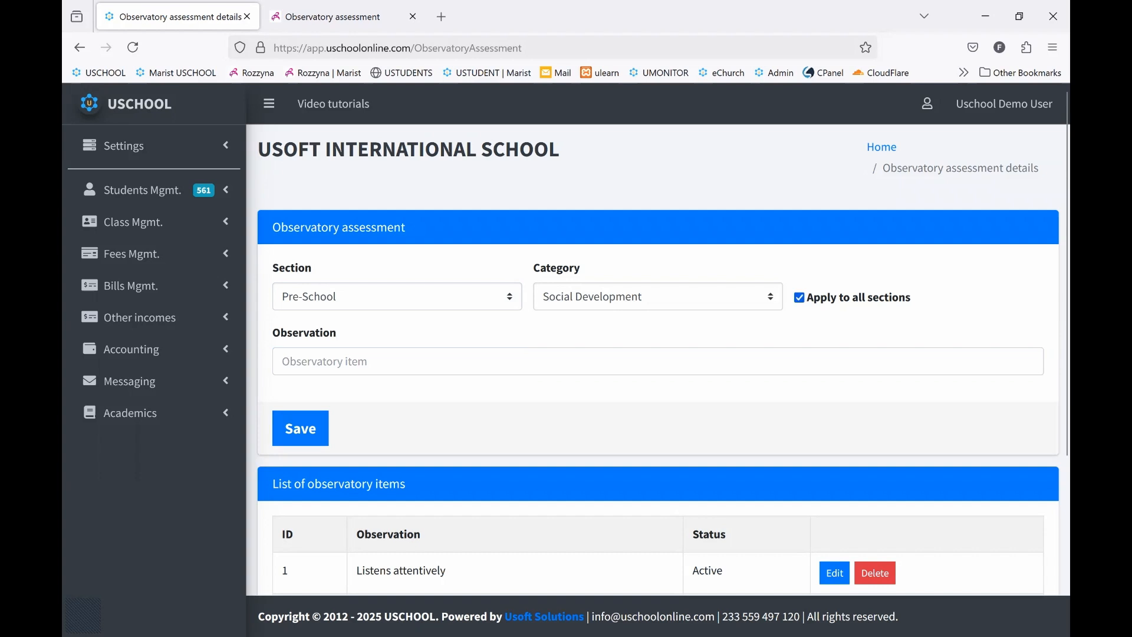
scroll(654, 383, "down", 5)
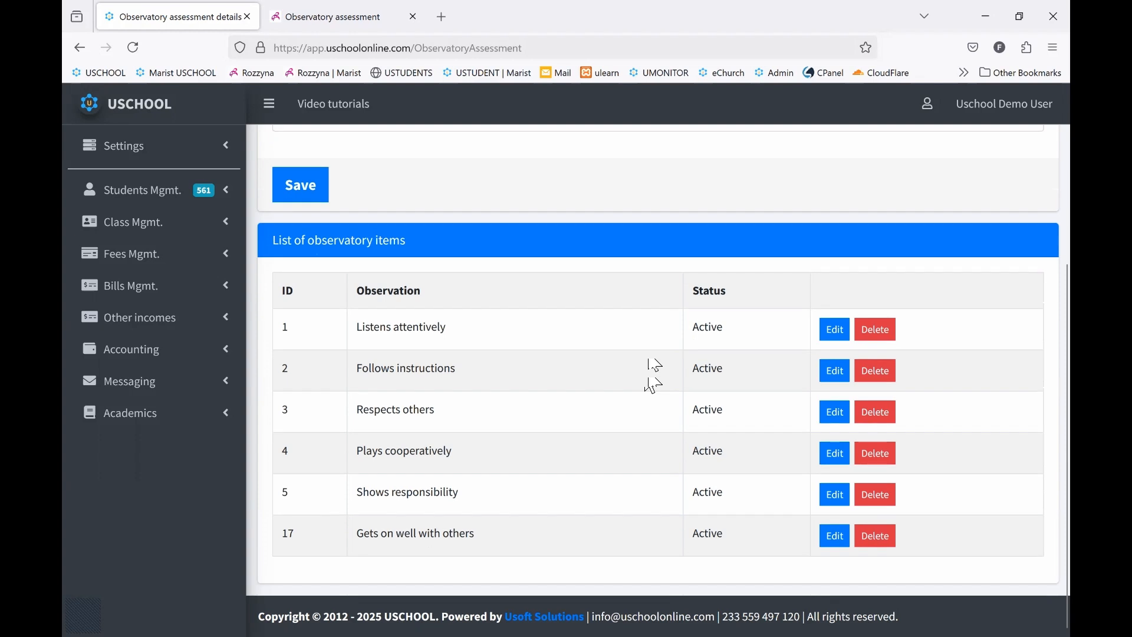
scroll(651, 380, "up", 1)
scroll(654, 378, "up", 5)
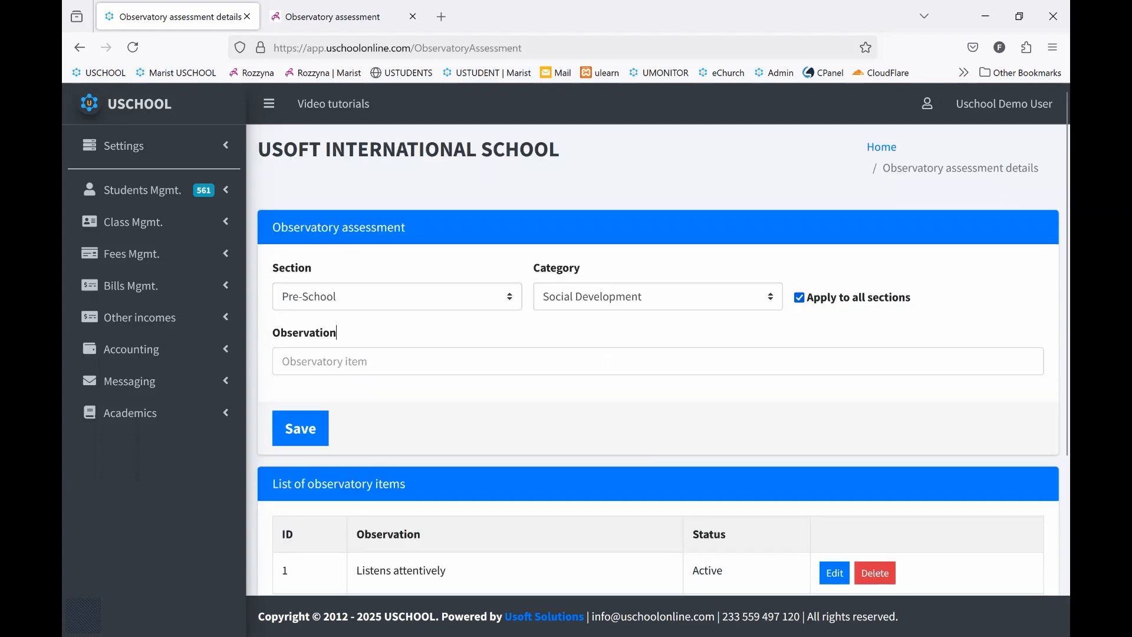
Review the Pre-School observatory items for the Fine Motor Development and Physical Development categories
left_click(658, 296)
left_click(641, 373)
scroll(641, 384, "down", 4)
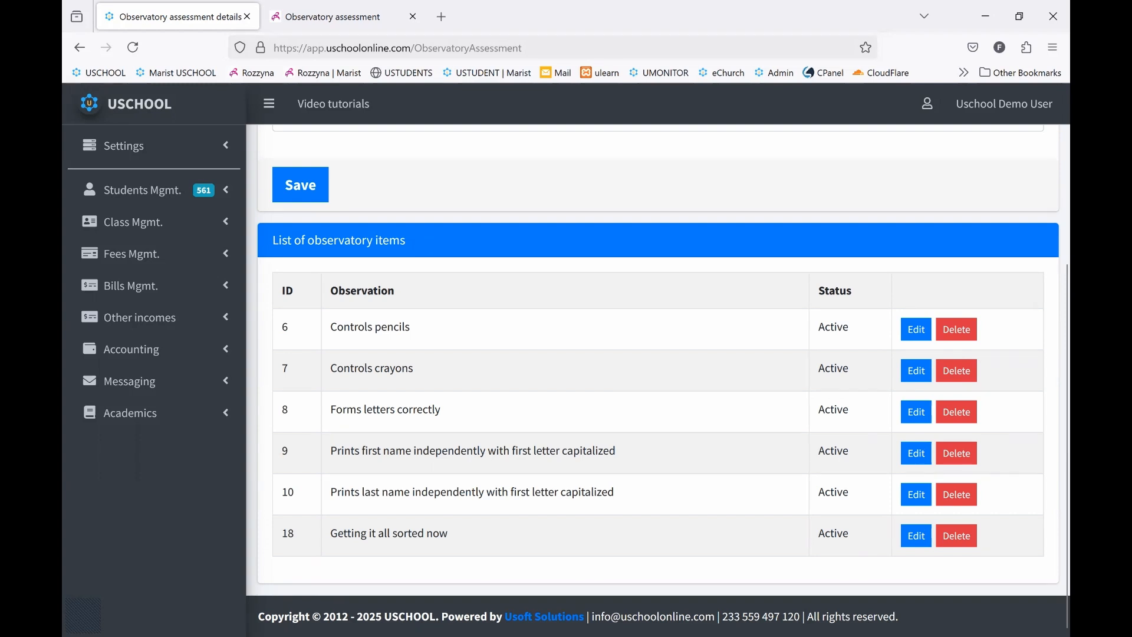
scroll(658, 360, "up", 1)
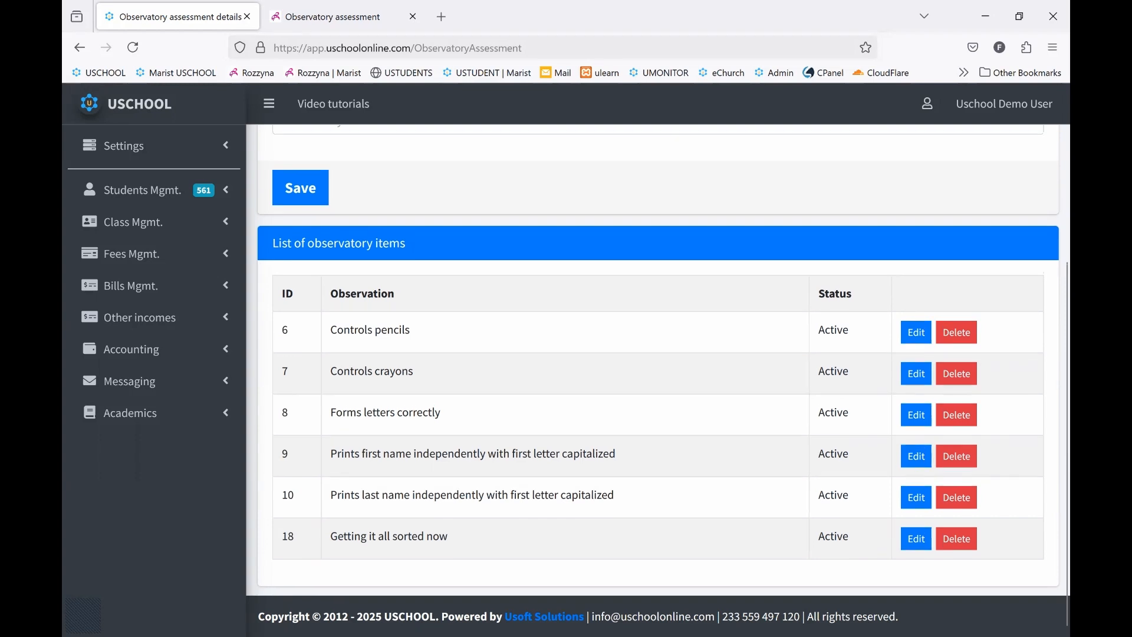
scroll(658, 360, "up", 4)
left_click(658, 297)
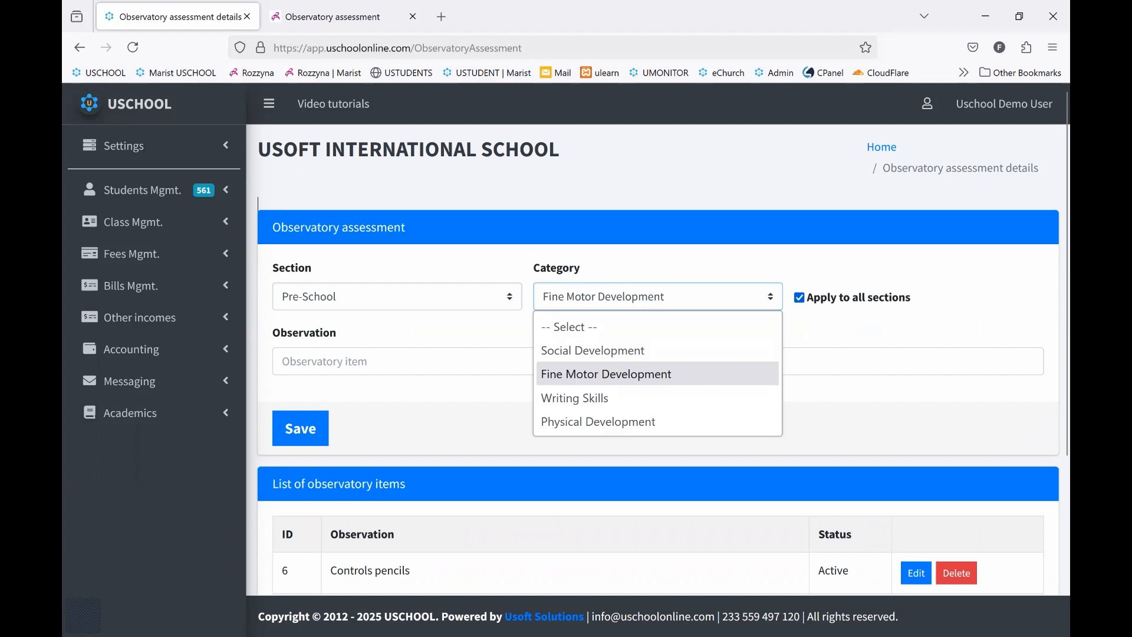
left_click(636, 422)
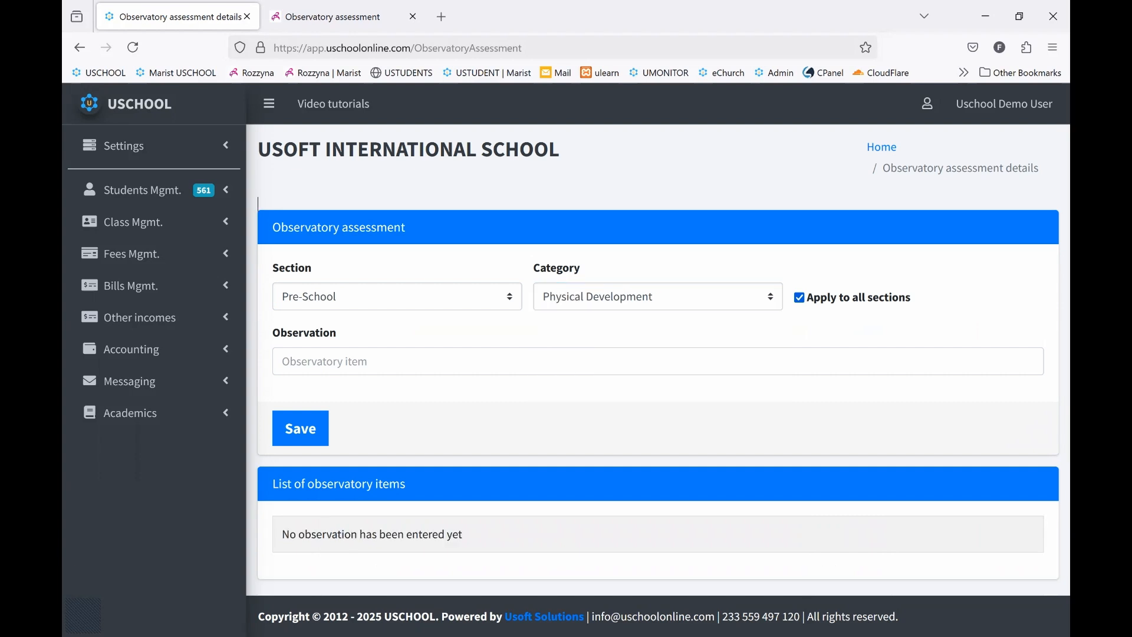
Choose the Writing Skills category and read through its list of observatory items
left_click(647, 297)
left_click(647, 397)
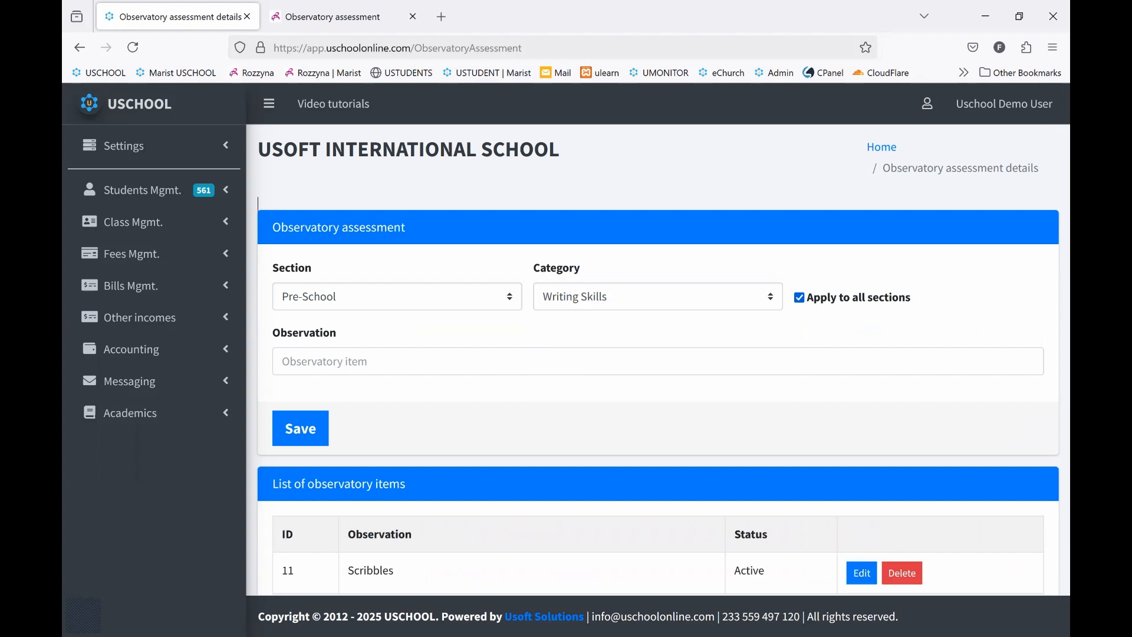
scroll(658, 365, "down", 3)
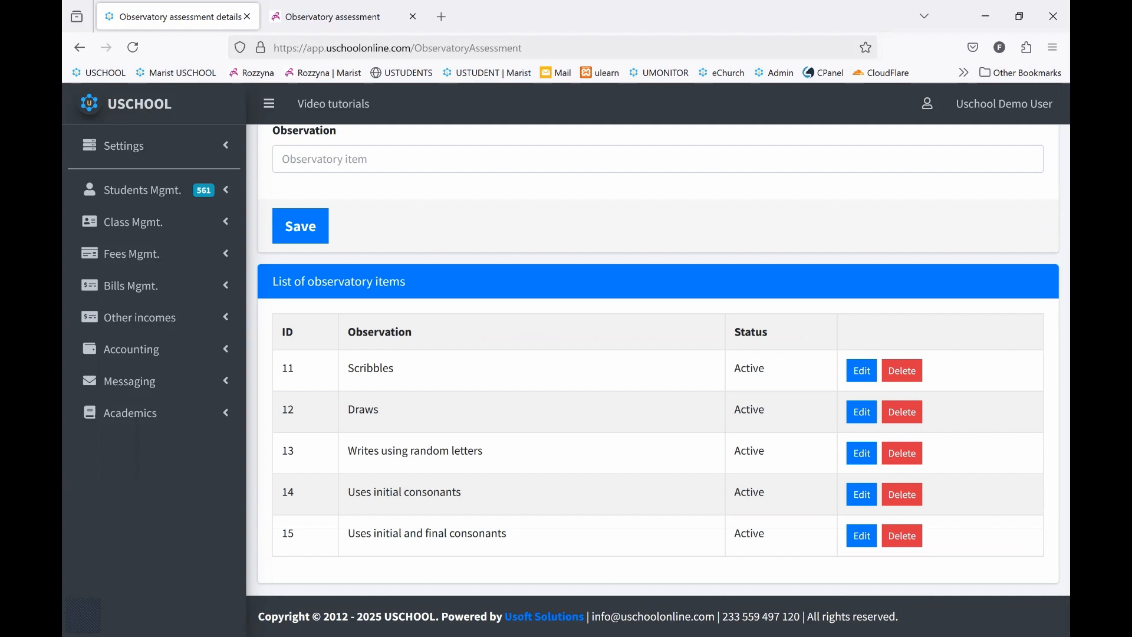
scroll(257, 203, "up", 3)
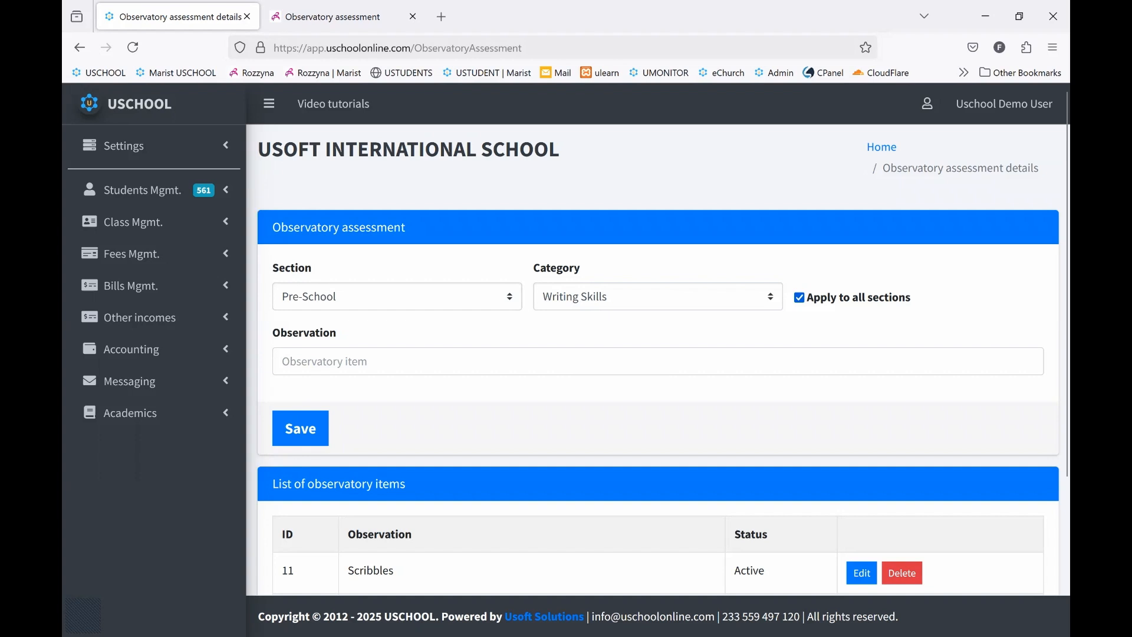
scroll(258, 204, "down", 1)
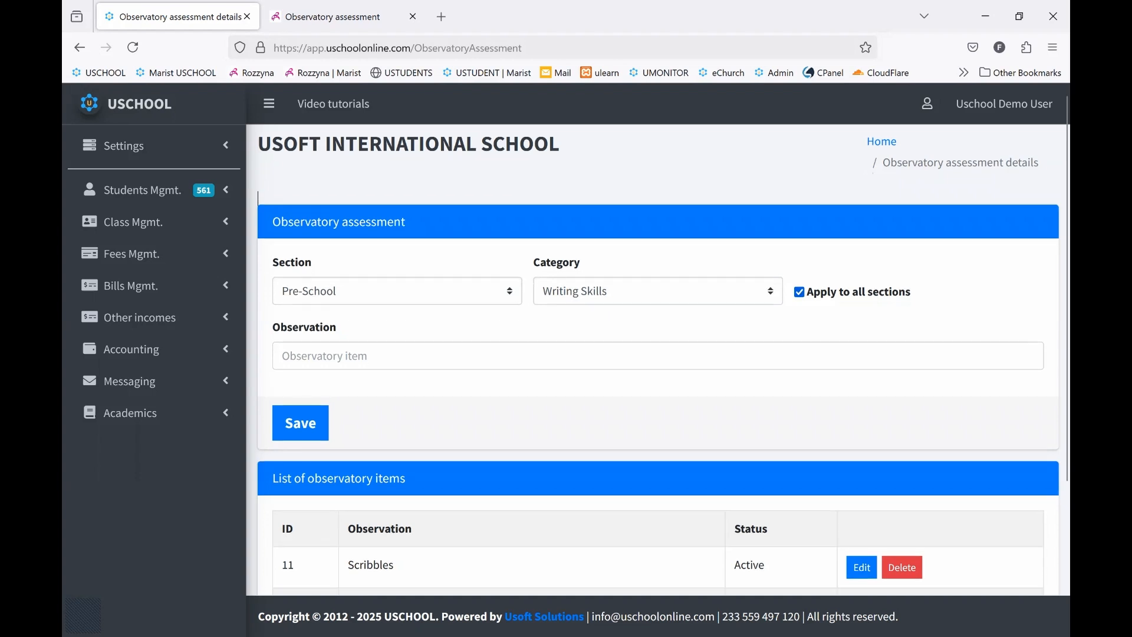
scroll(259, 198, "down", 3)
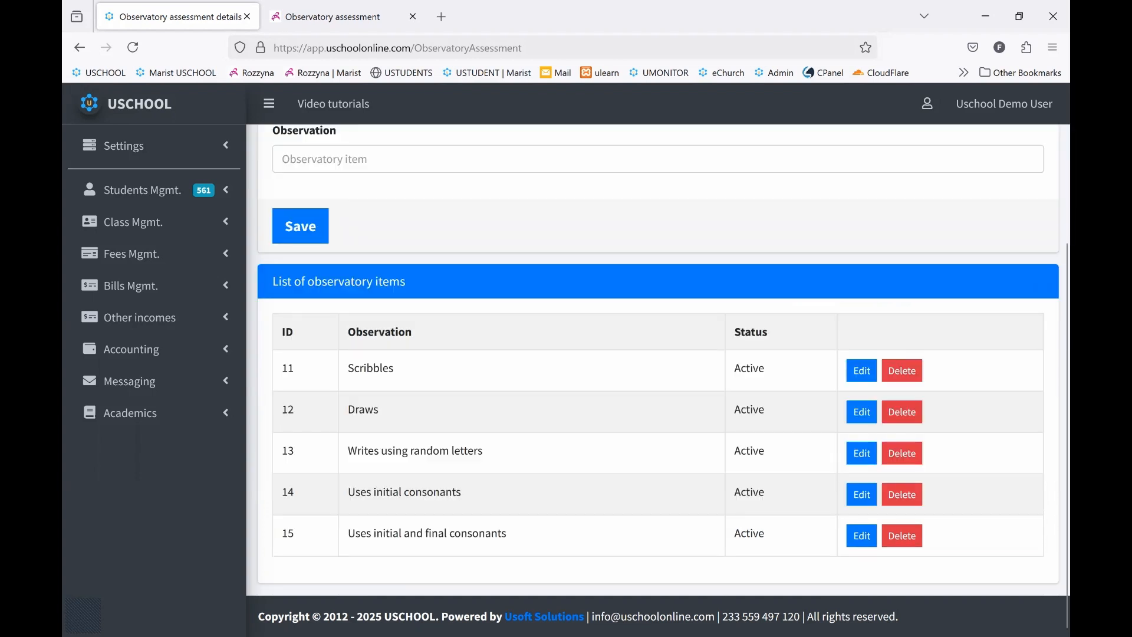
scroll(658, 354, "up", 3)
Open the observatory grading setup under the academic settings
left_click(133, 147)
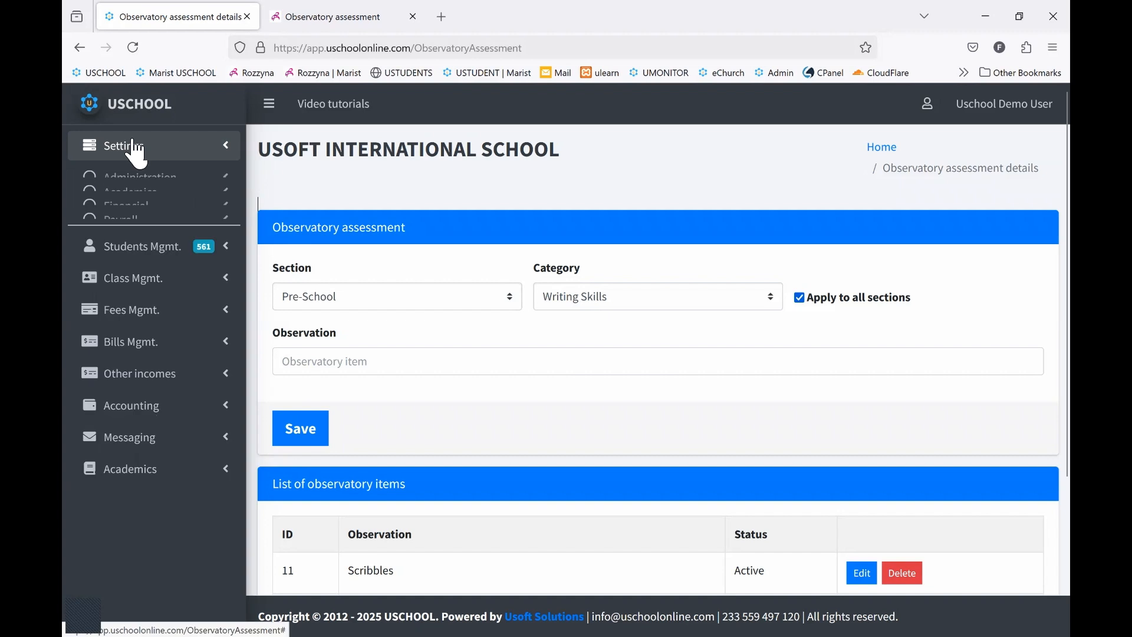
left_click(134, 211)
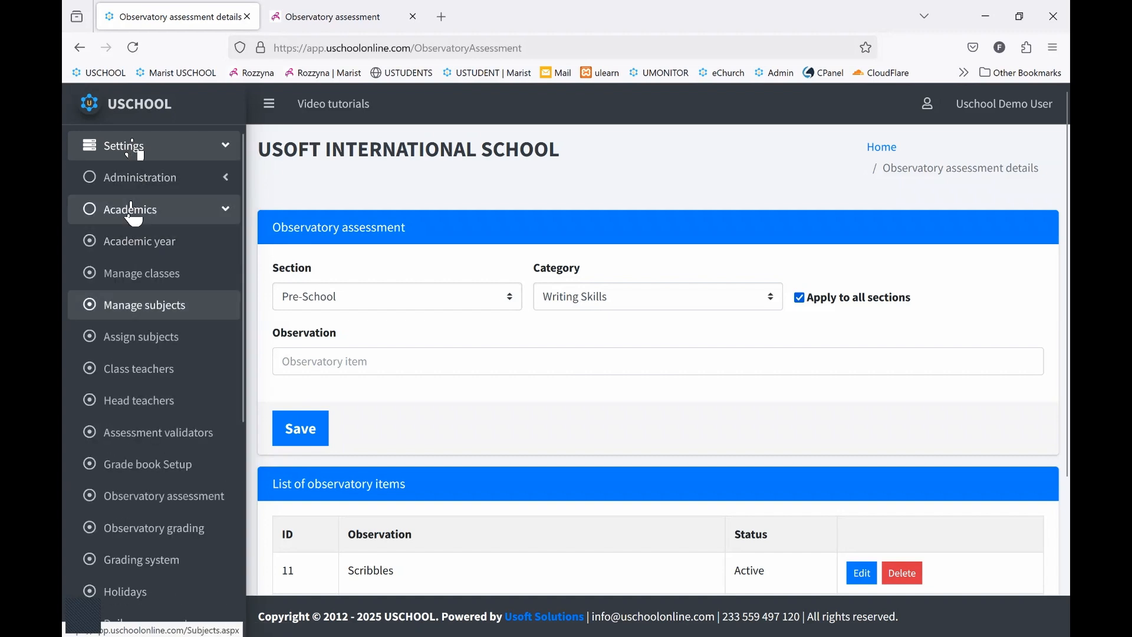
left_click(154, 528)
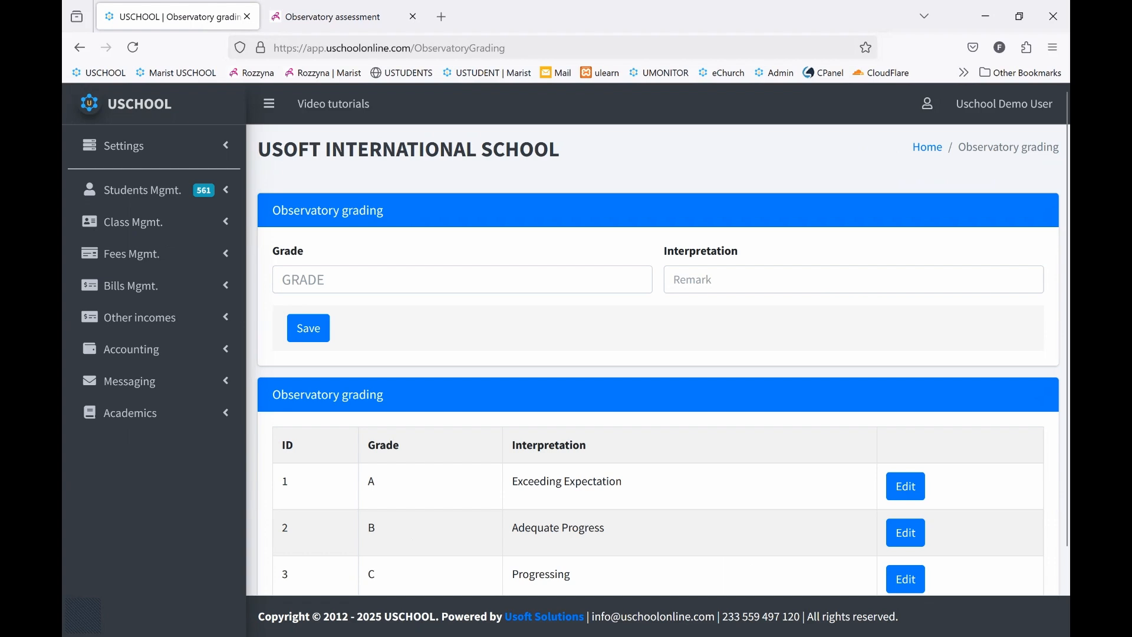
Read through the observatory grades and their interpretations, comparing them with the empty Grade and Interpretation fields
scroll(658, 354, "down", 2)
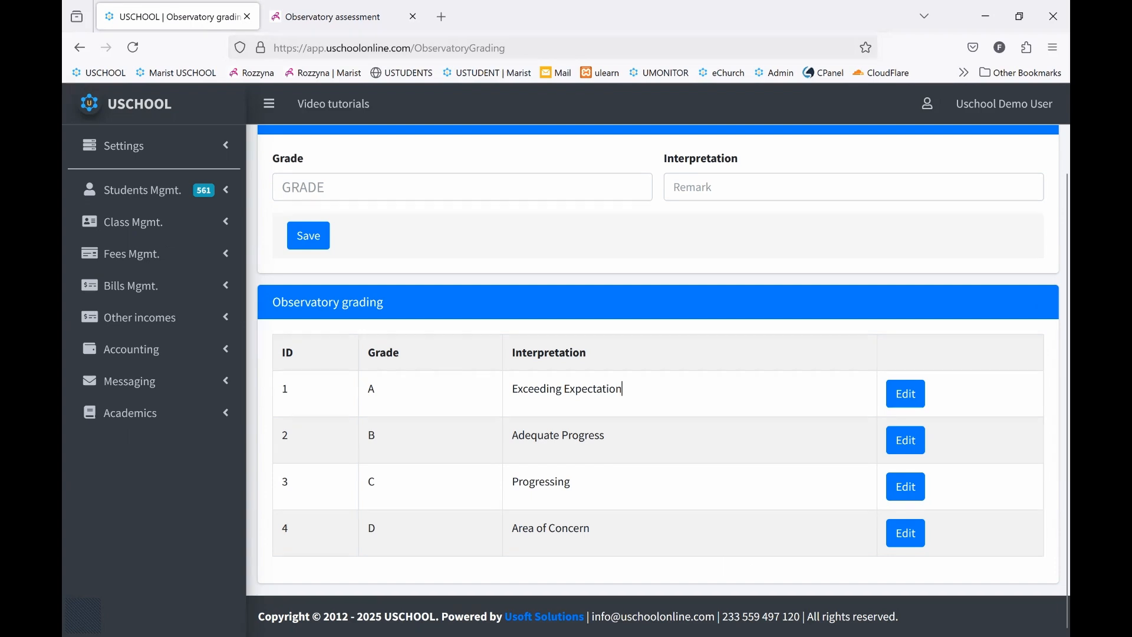
left_click_drag(623, 389, 517, 389)
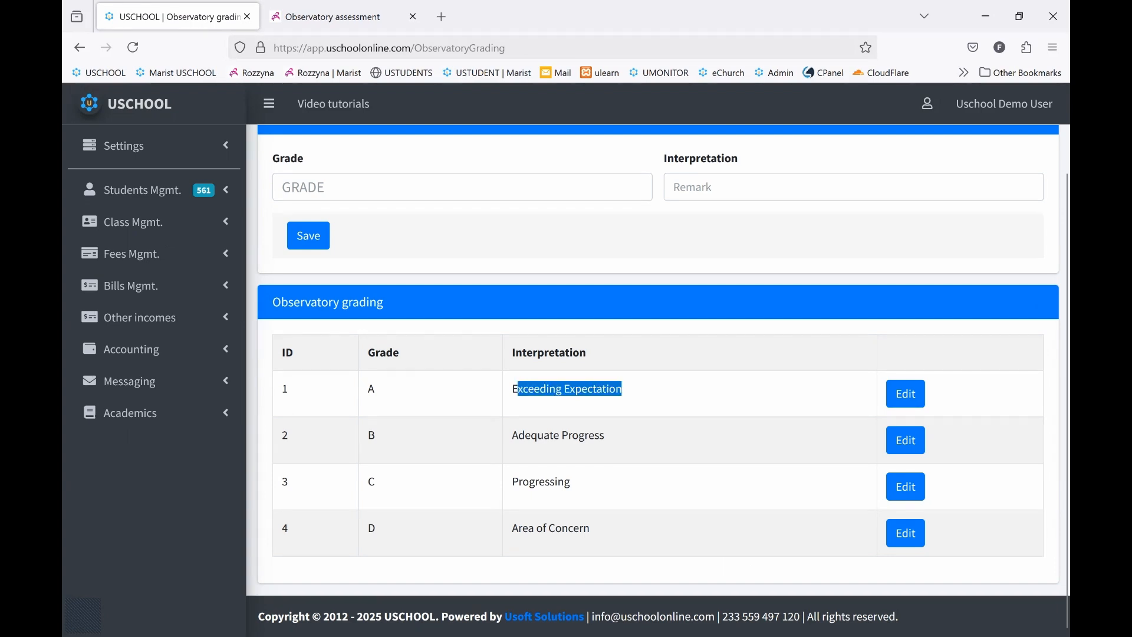
left_click_drag(605, 435, 511, 435)
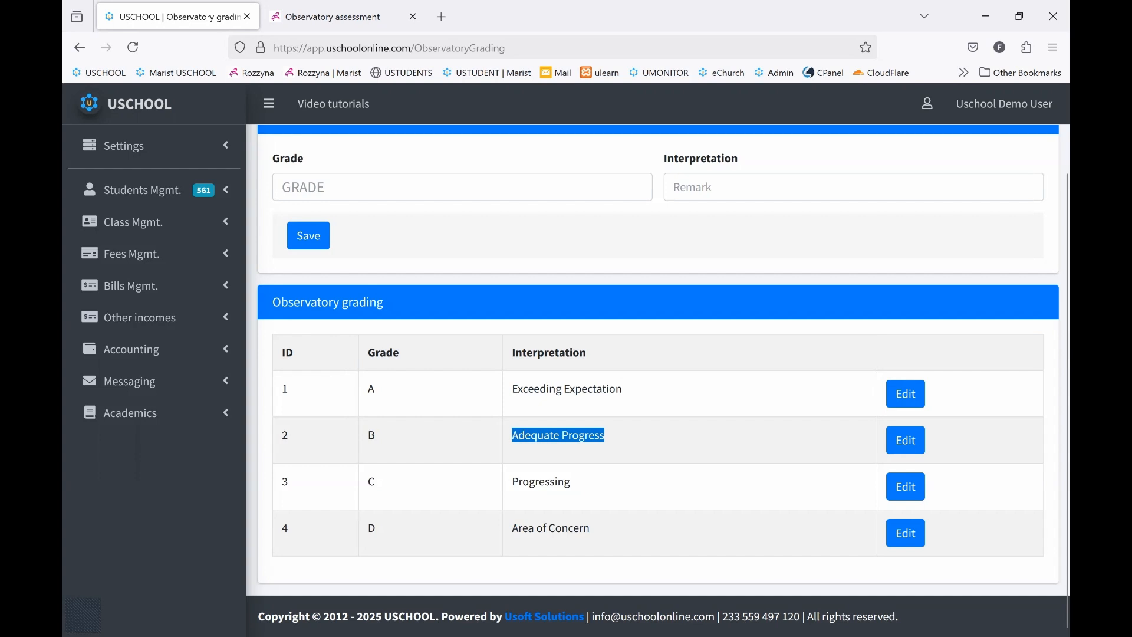
left_click(550, 482)
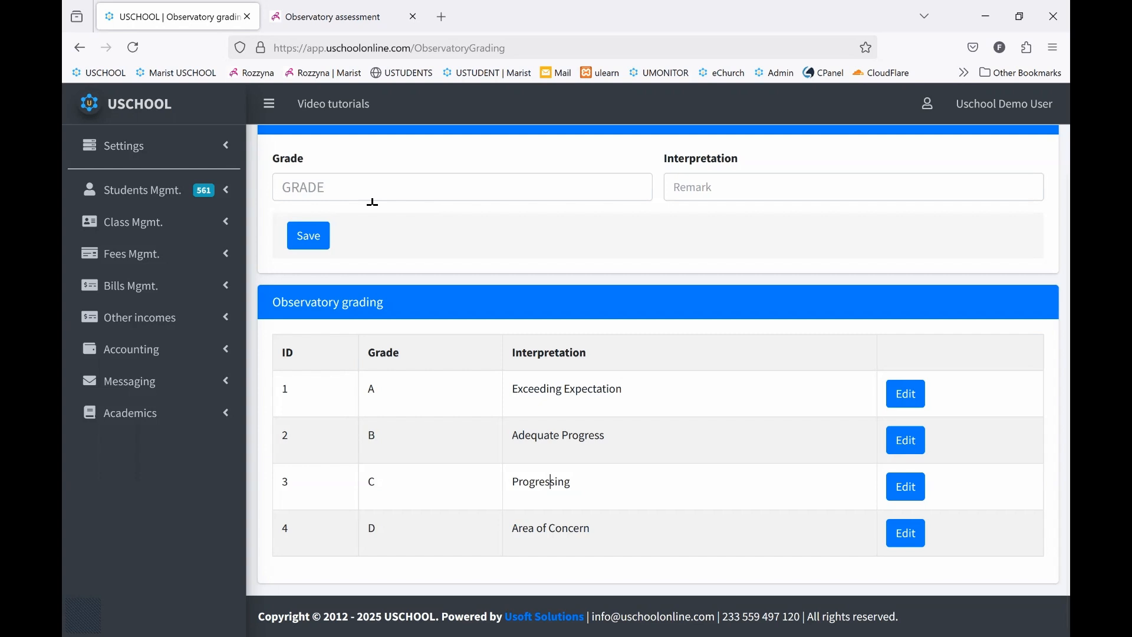
scroll(372, 202, "up", 2)
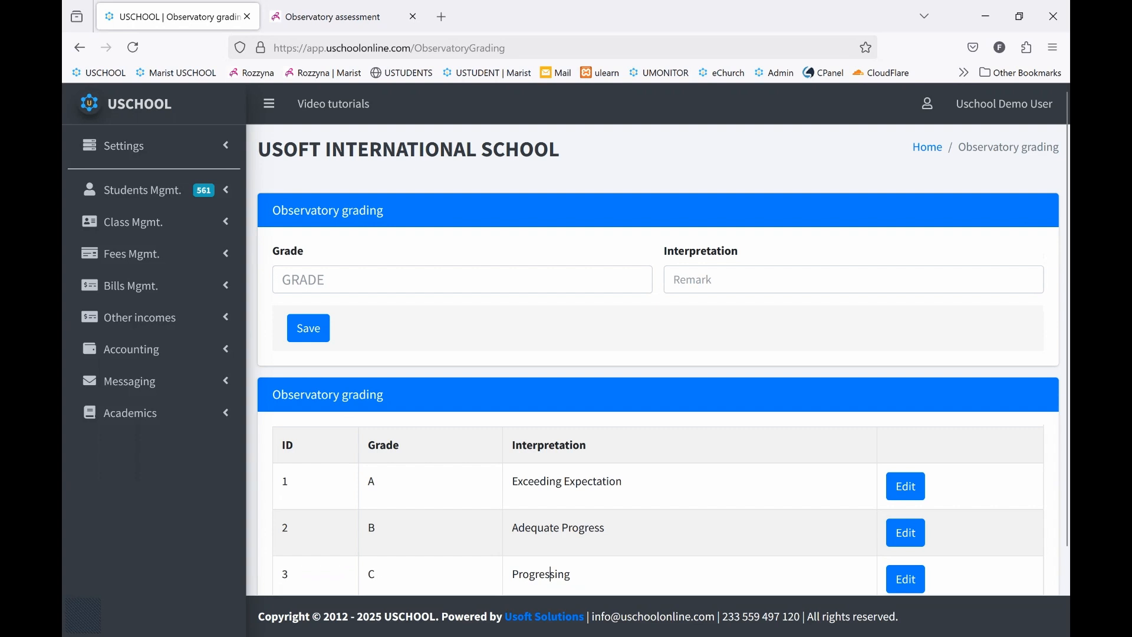
scroll(374, 202, "down", 2)
left_click(371, 198)
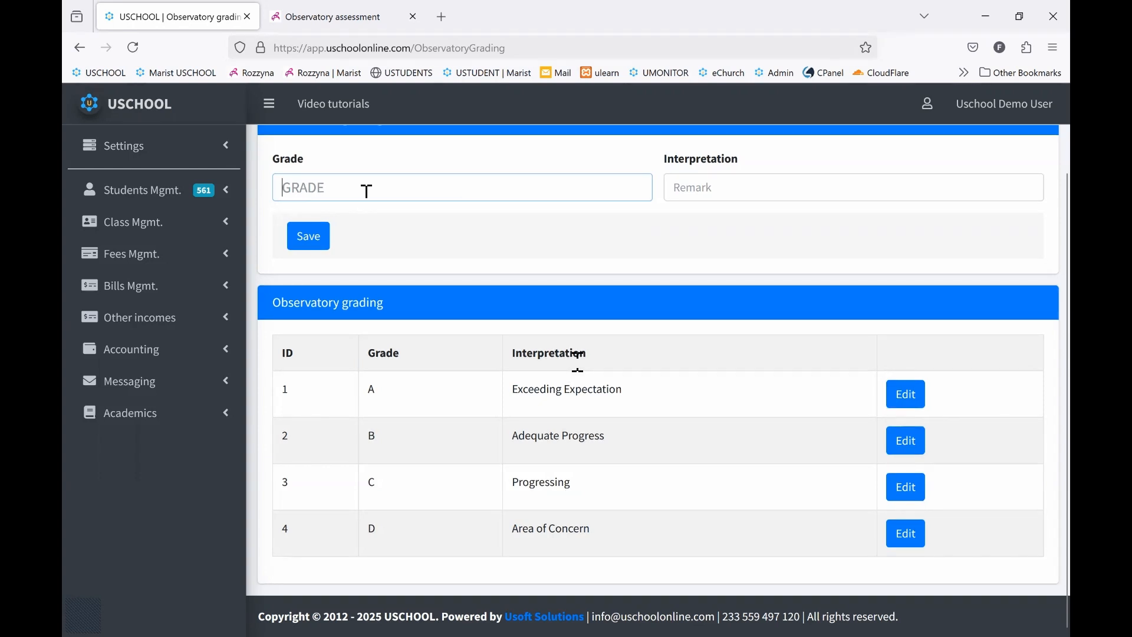
scroll(578, 357, "up", 2)
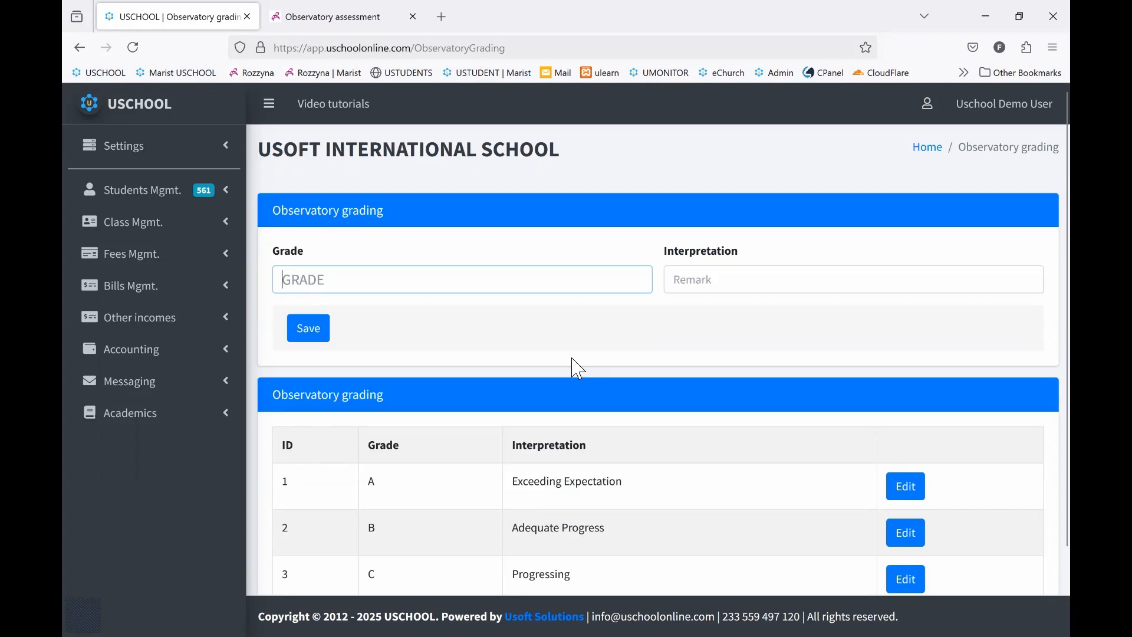
scroll(578, 369, "down", 2)
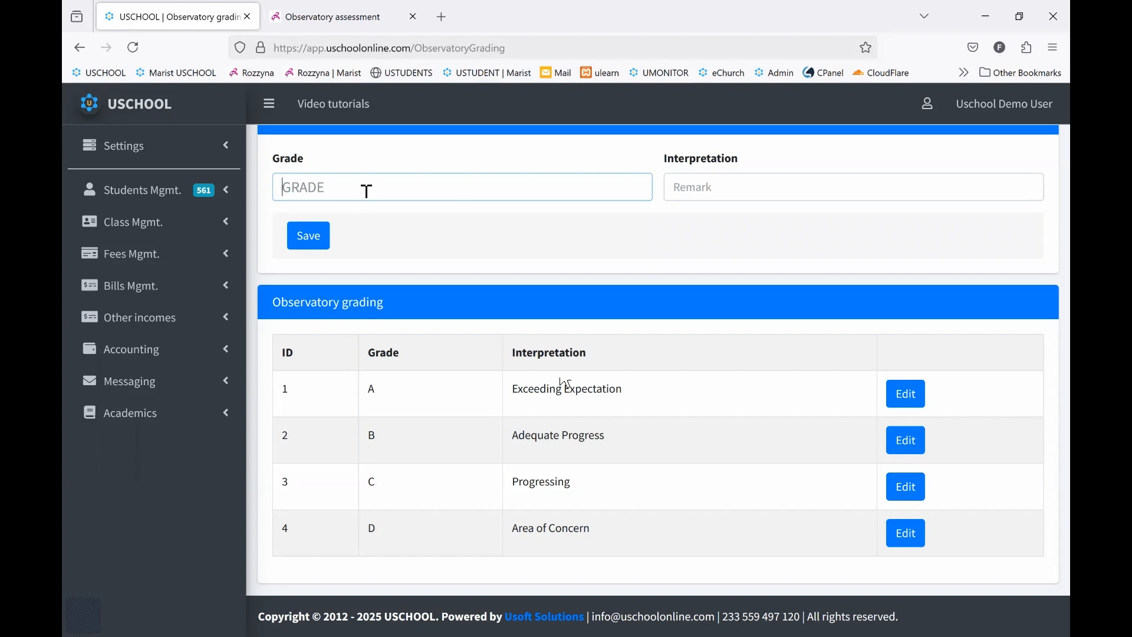
scroll(578, 366, "up", 2)
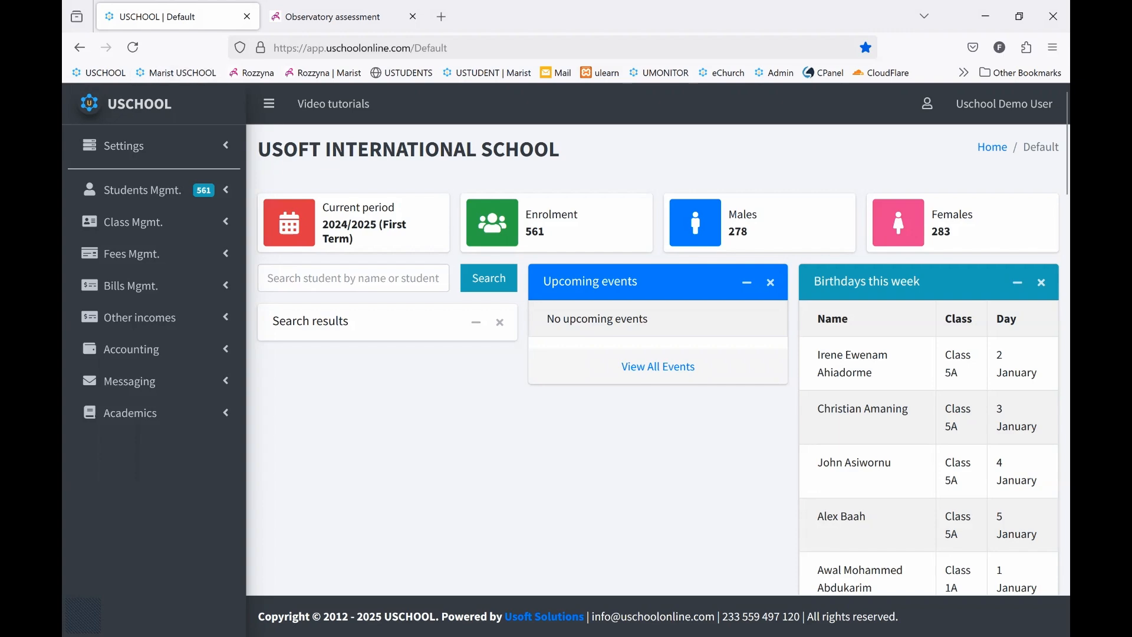
Switch to the Rozzyna teacher portal and open its observatory assessment page from the home page
left_click(361, 18)
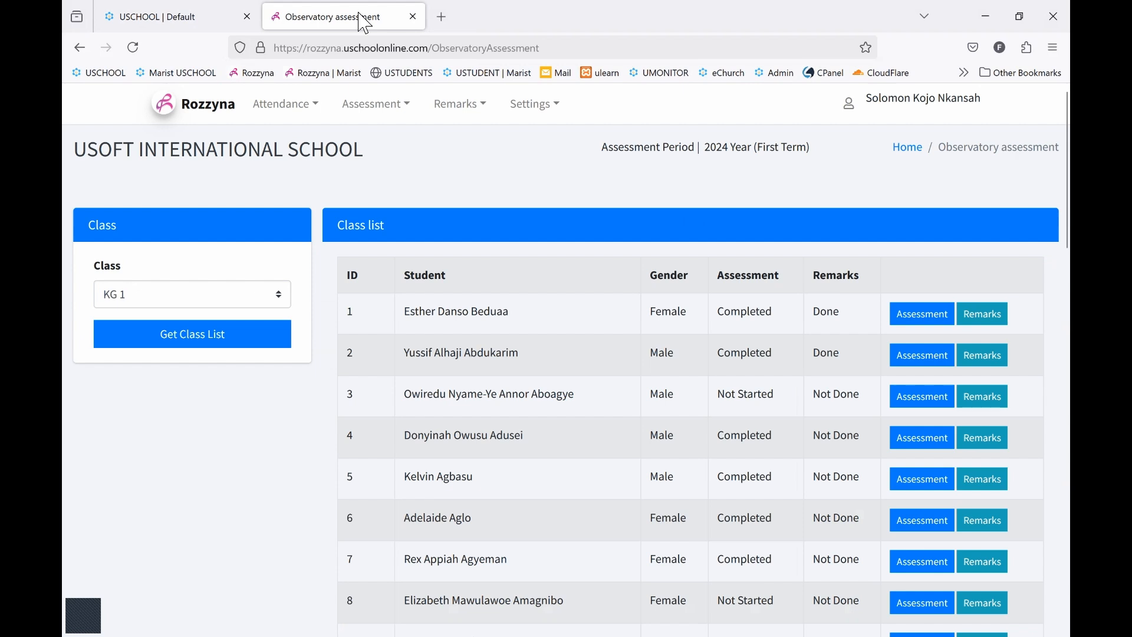
left_click(210, 112)
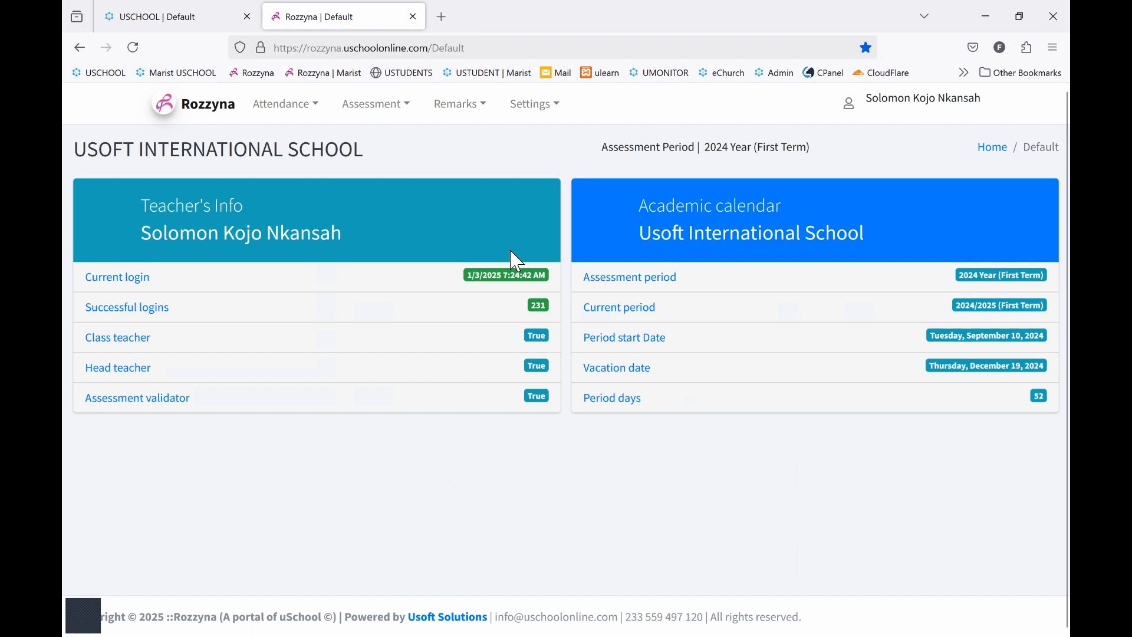
left_click(400, 106)
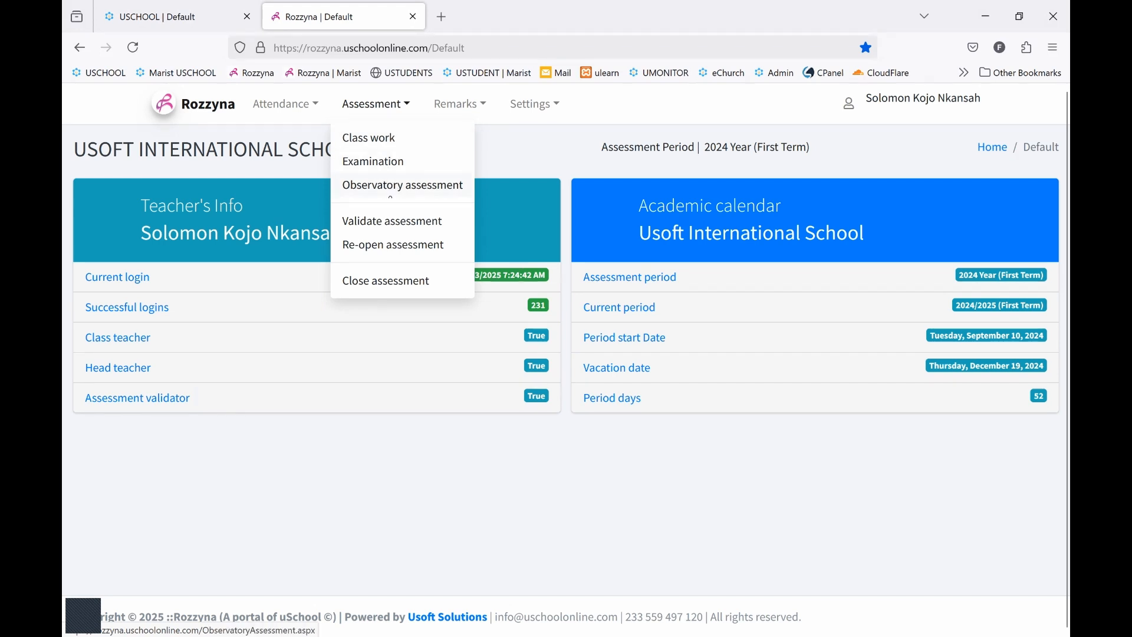
left_click(401, 186)
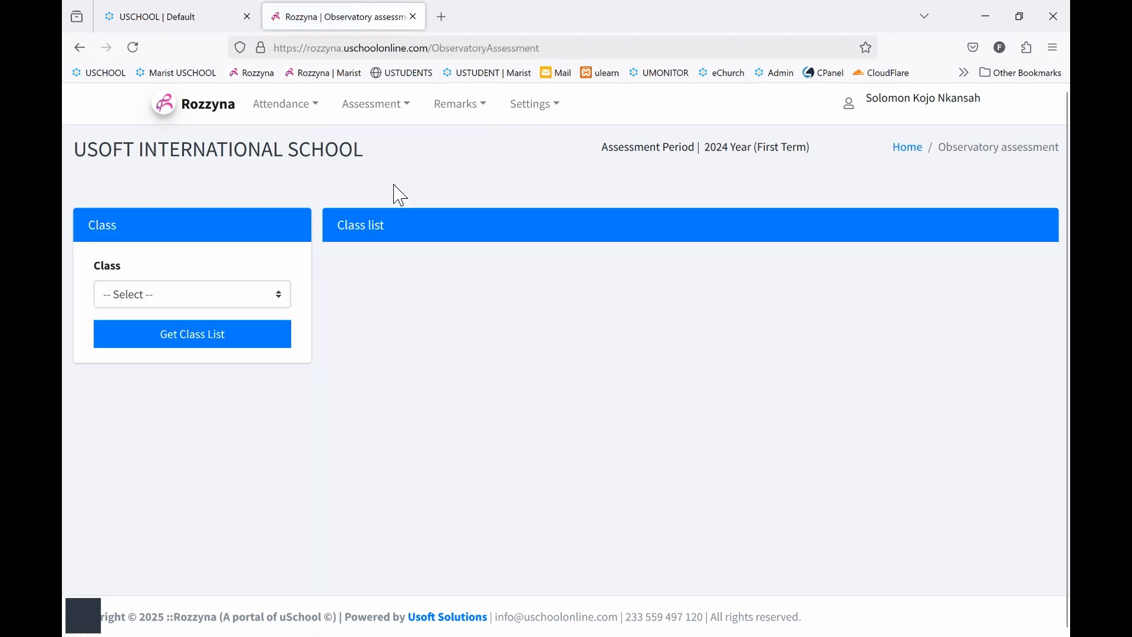
Load the class list for KG 1 and highlight the assessment status of the third student
left_click(220, 304)
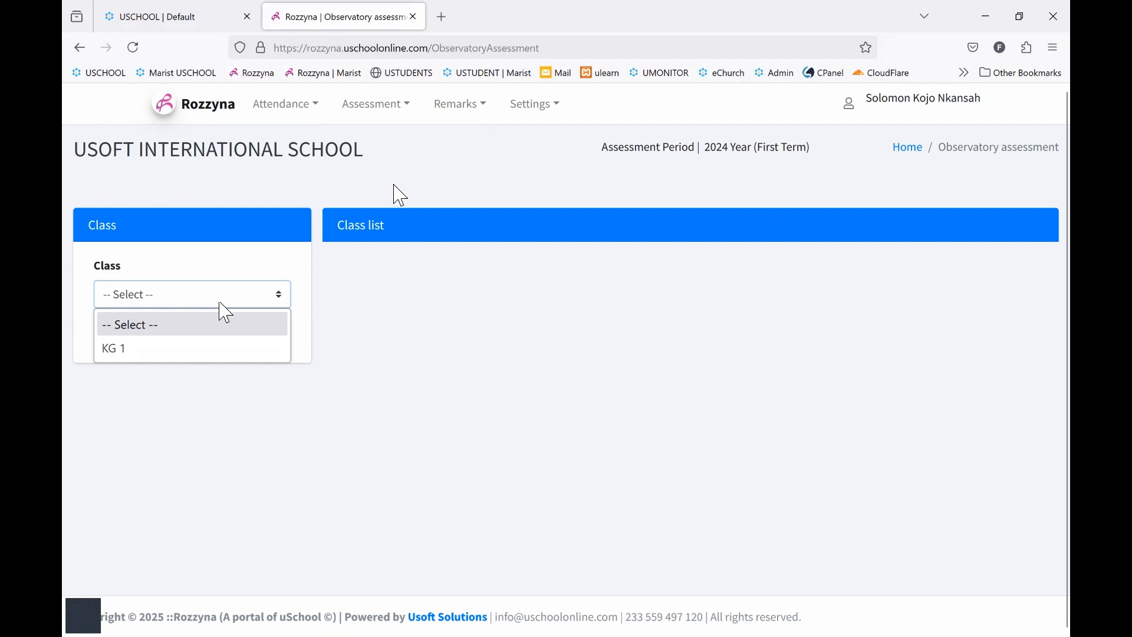
left_click(198, 349)
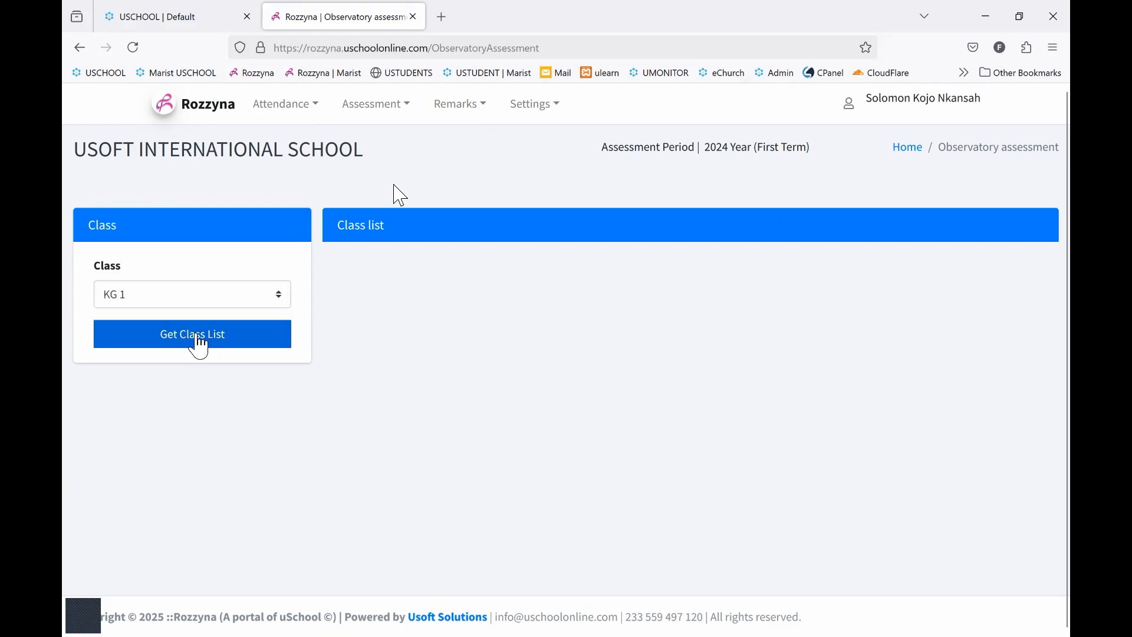
left_click(199, 348)
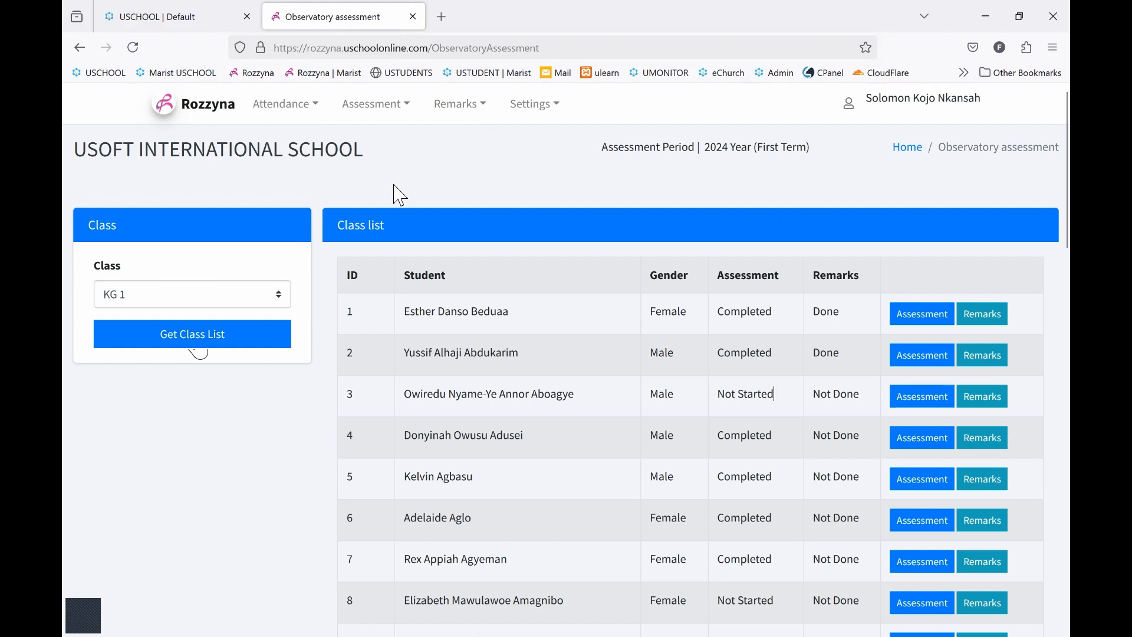
triple_click(774, 394)
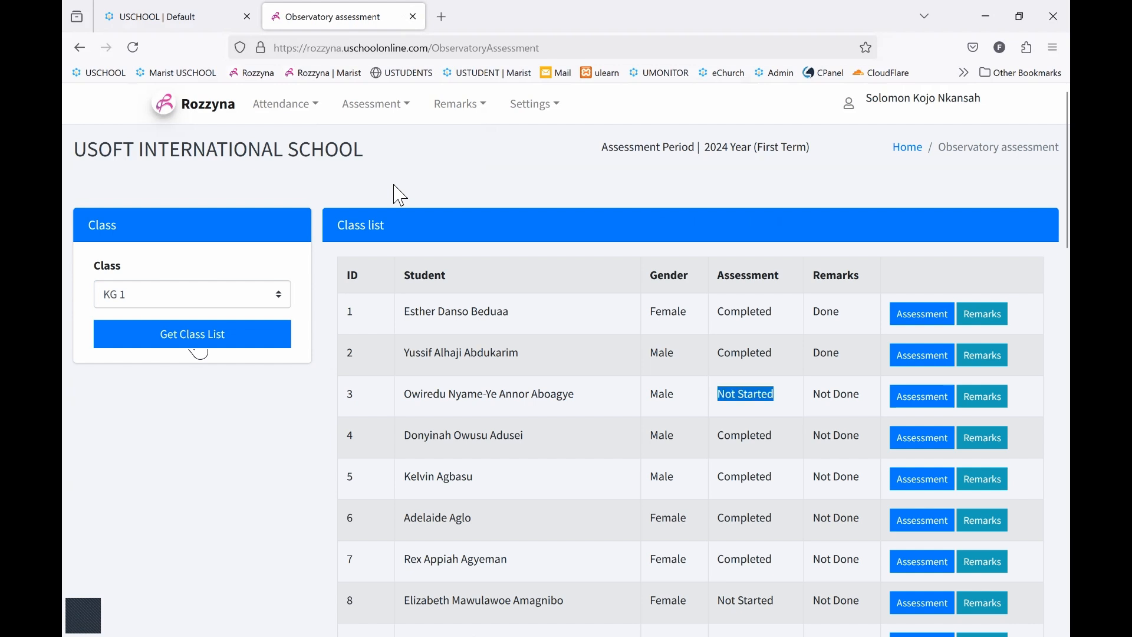
Open the third student's observatory assessment and load the Social Development category
left_click_drag(859, 394, 854, 394)
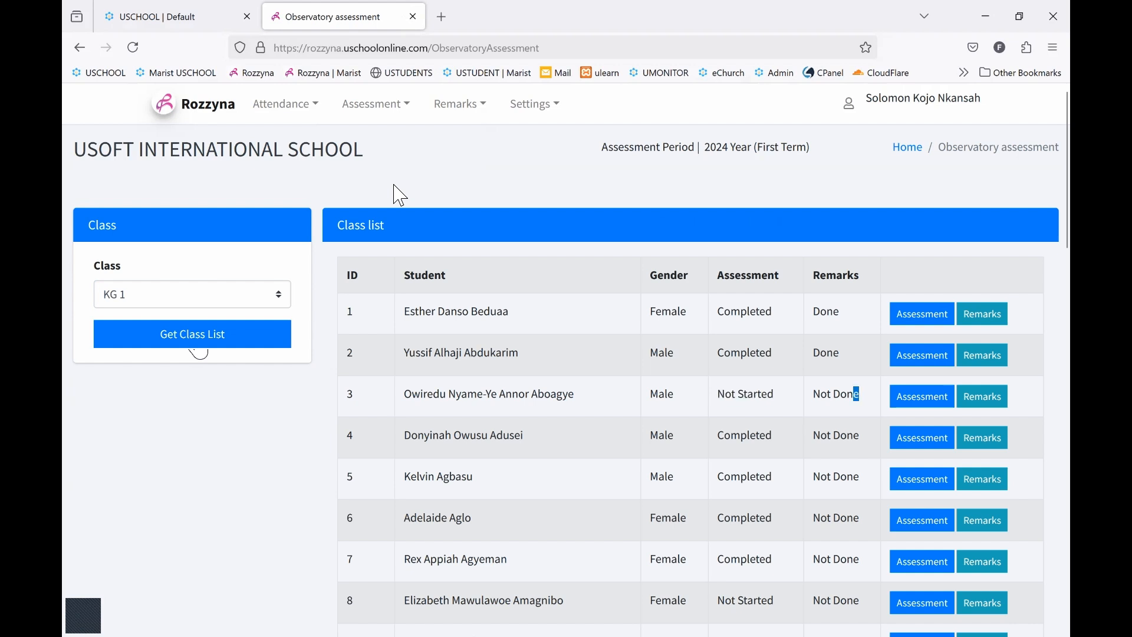
left_click(772, 435)
left_click(922, 396)
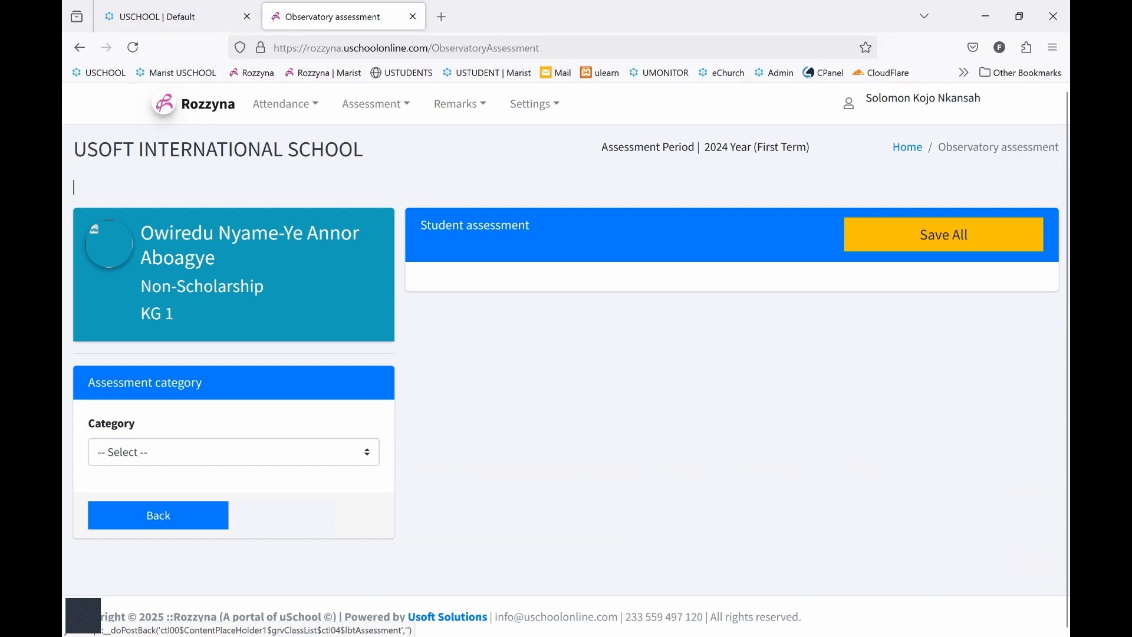
left_click(234, 453)
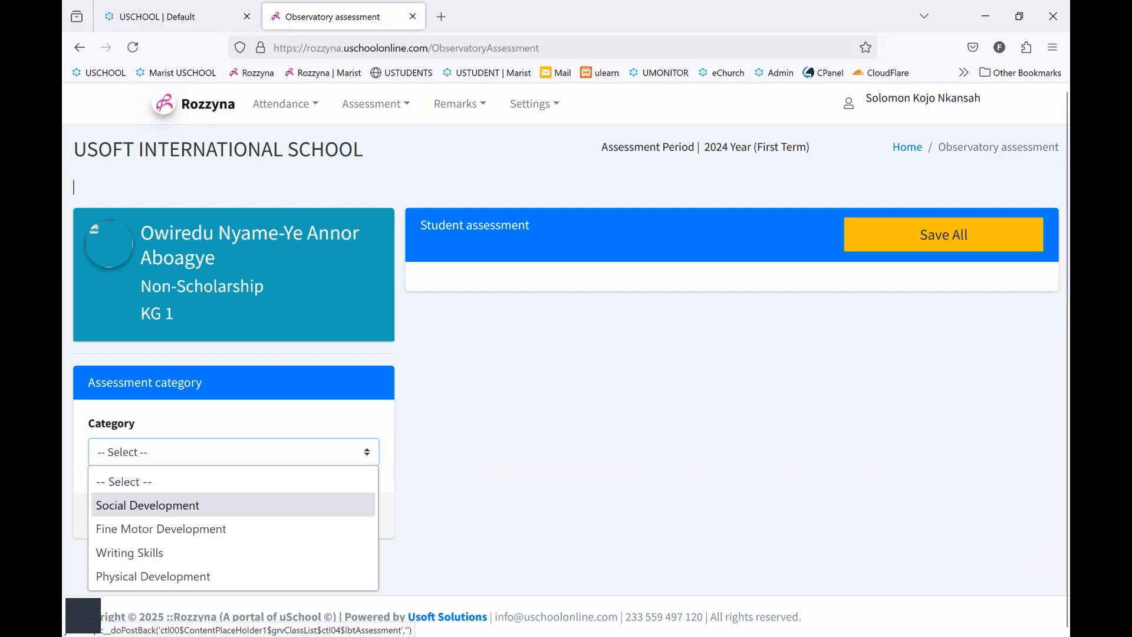
left_click(177, 506)
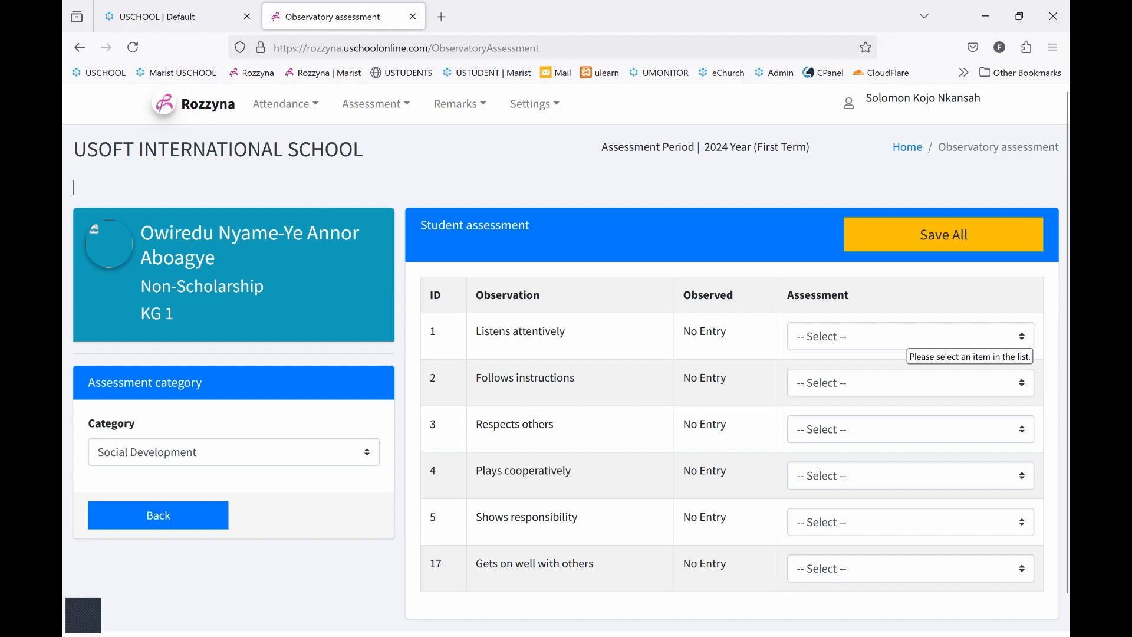
Grade Listens attentively, Follows instructions, Respects others and Plays cooperatively as B - Adequate Progress
left_click(911, 337)
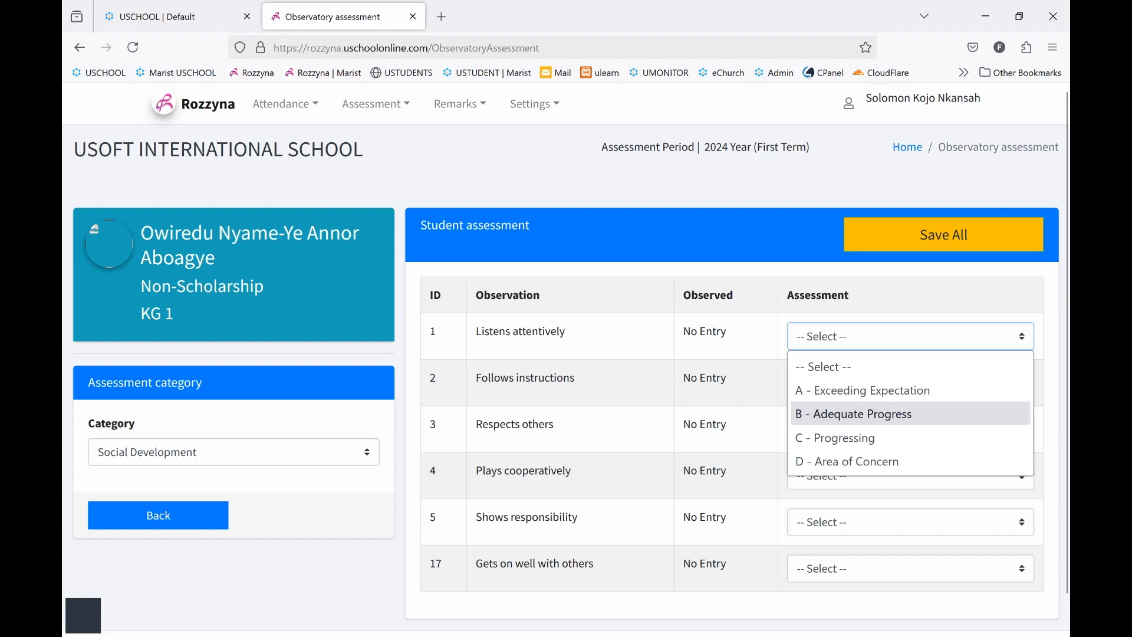
left_click(911, 414)
left_click(912, 383)
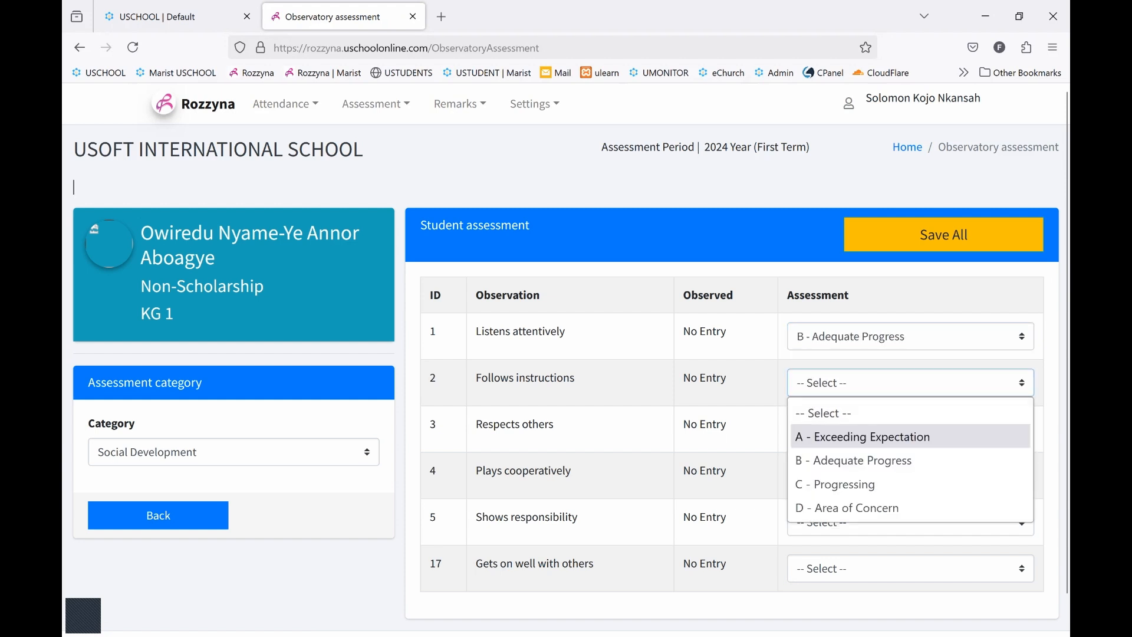
left_click(911, 457)
left_click(912, 429)
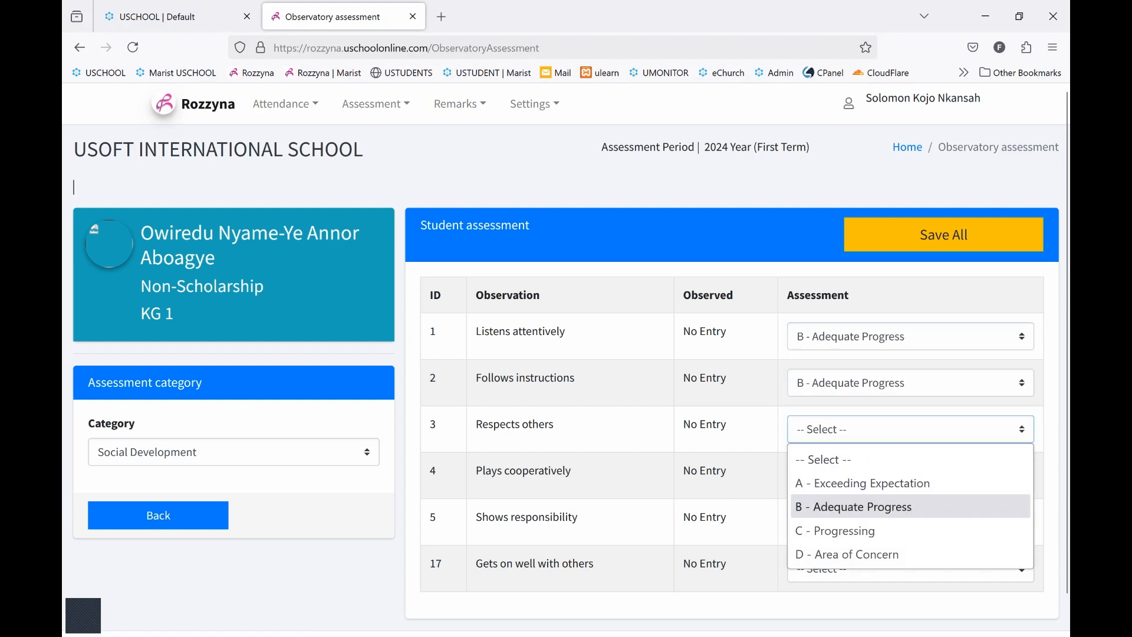
left_click(911, 506)
left_click(911, 476)
left_click(911, 554)
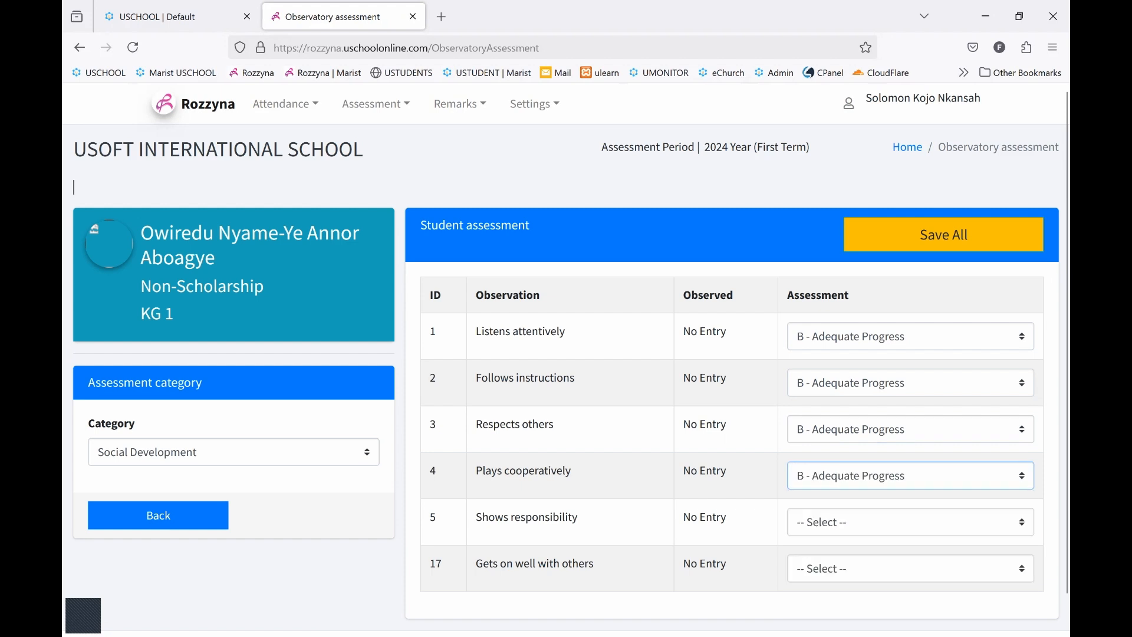
Grade Shows responsibility as C - Progressing and Gets on well with others as D - Area of Concern, and save all Social Development grades
left_click(911, 521)
left_click(911, 447)
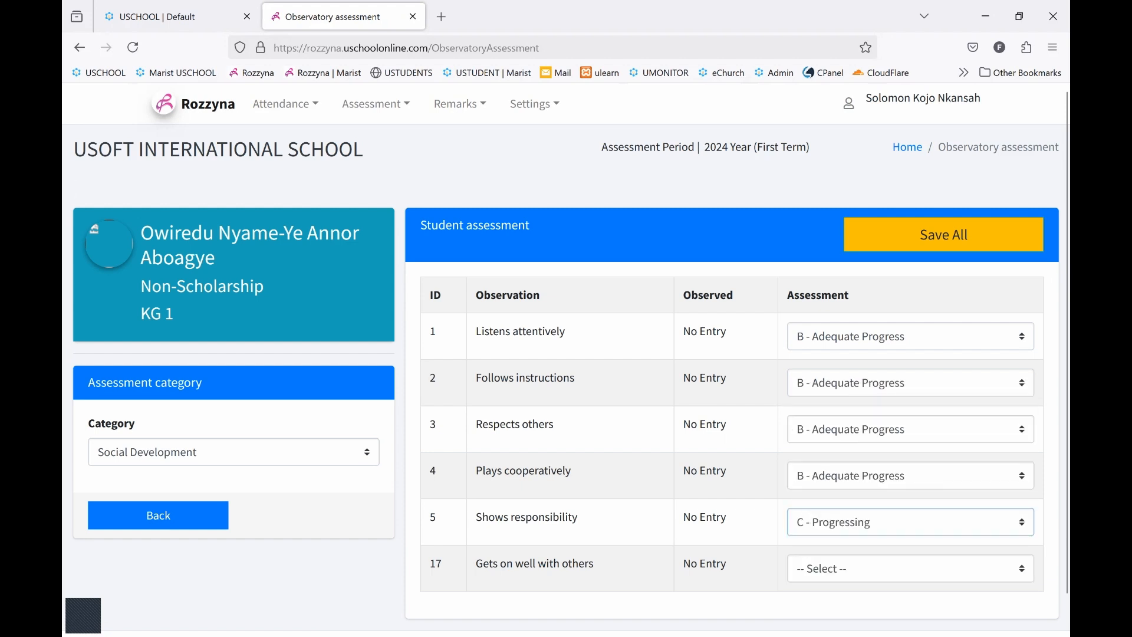
left_click(911, 569)
left_click(911, 539)
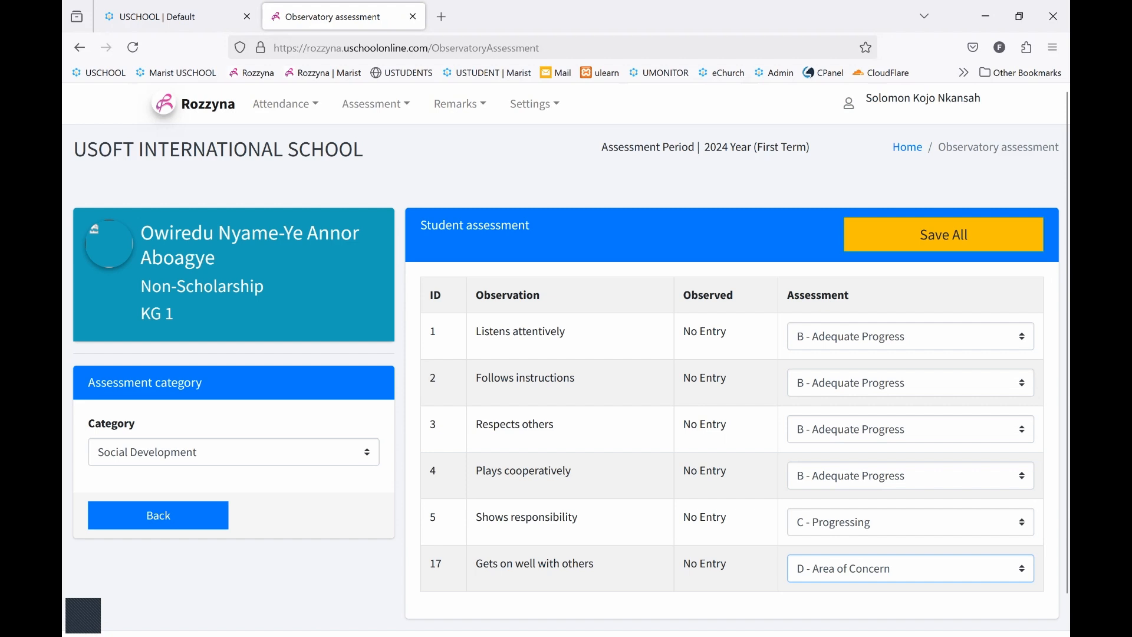
left_click(943, 234)
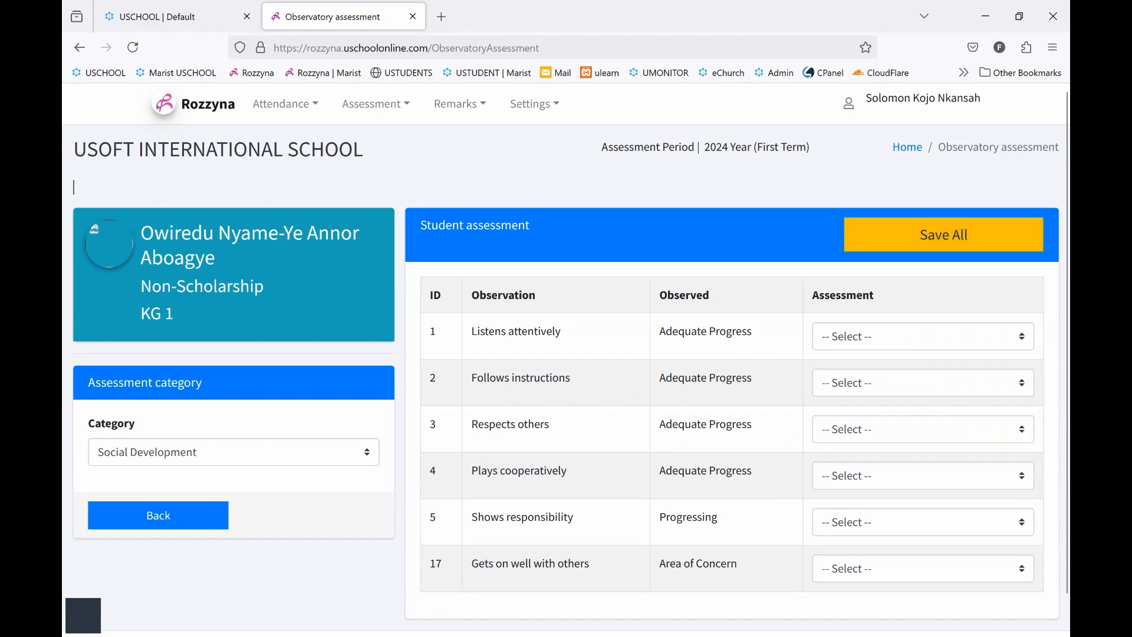
In the Fine Motor Development category, grade Controls pencils B - Adequate Progress, Controls crayons A - Exceeding Expectation and Forms letters correctly B - Adequate Progress
left_click(233, 453)
left_click(177, 530)
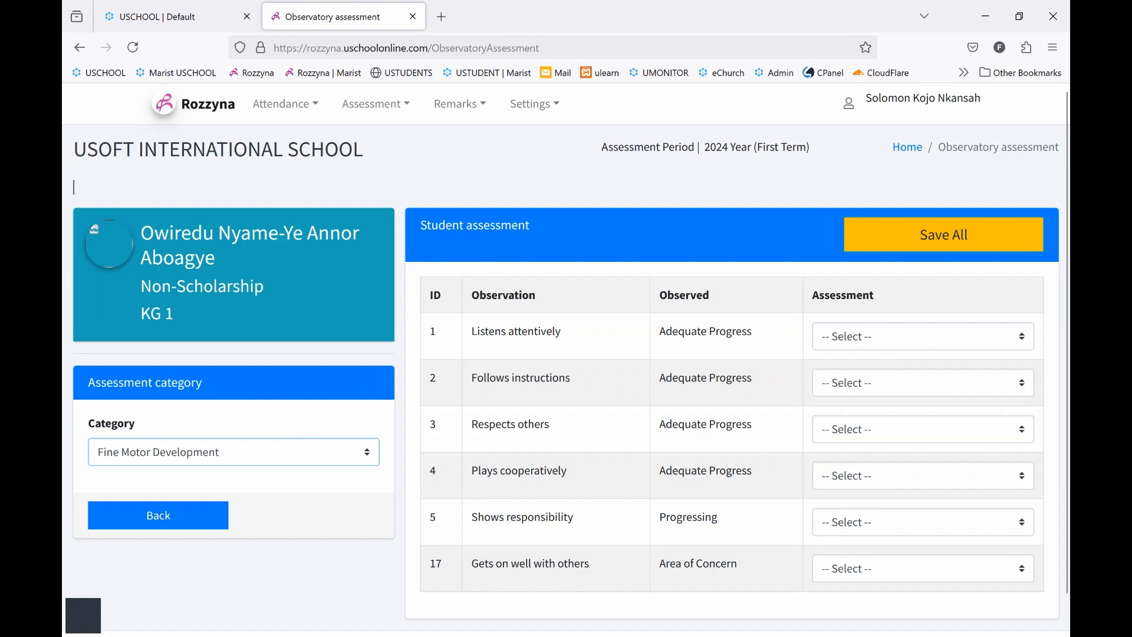
left_click(949, 336)
left_click(938, 412)
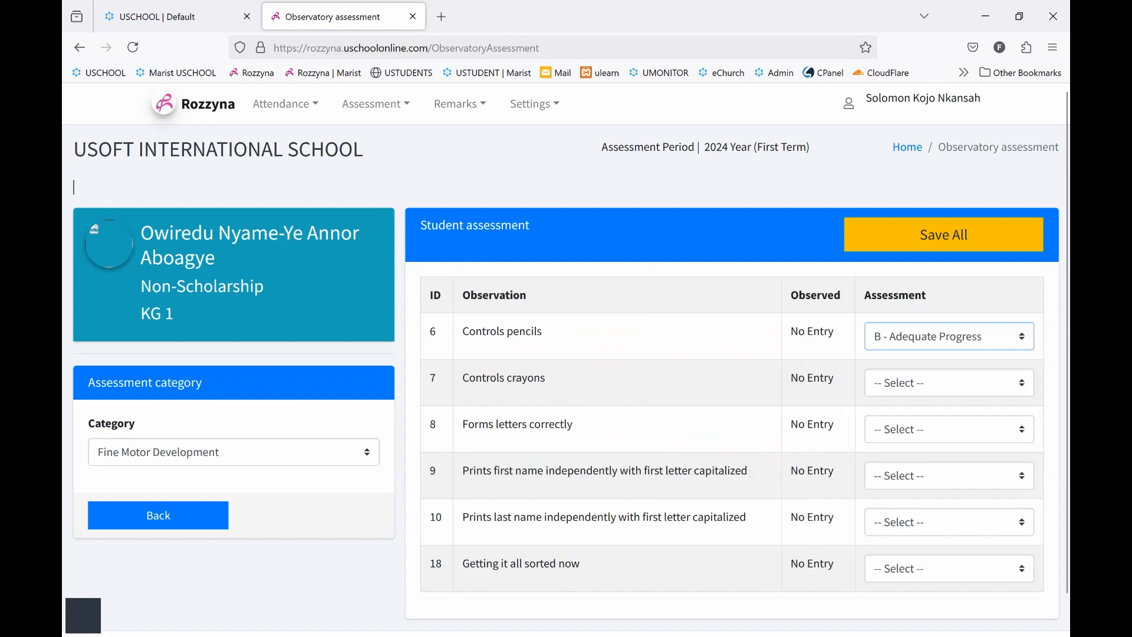
left_click(943, 383)
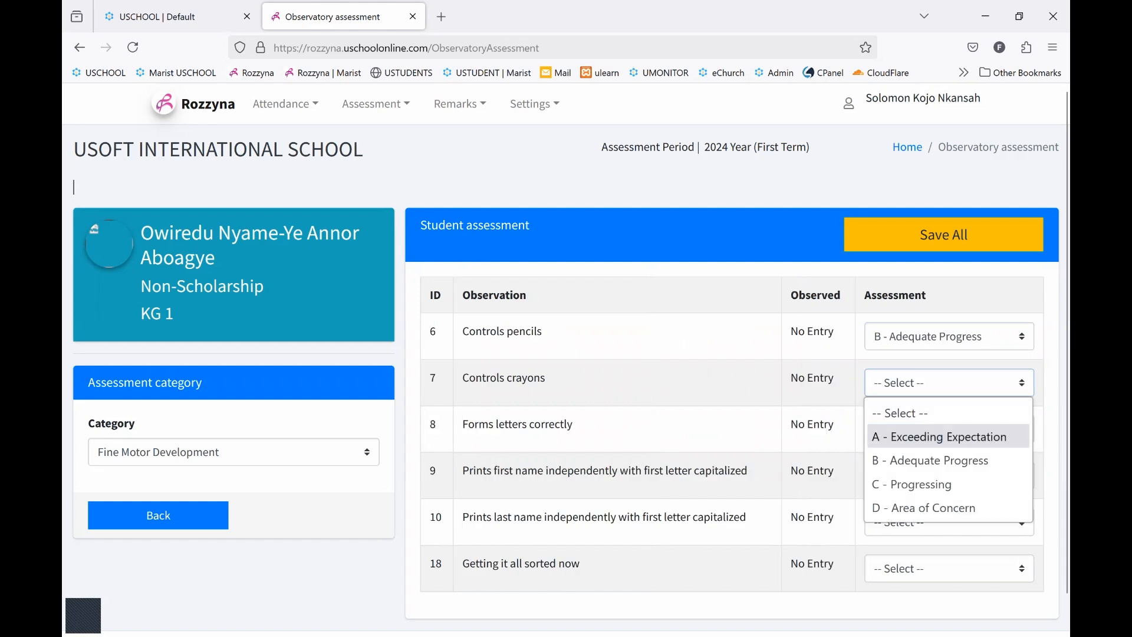
left_click(944, 437)
left_click(943, 429)
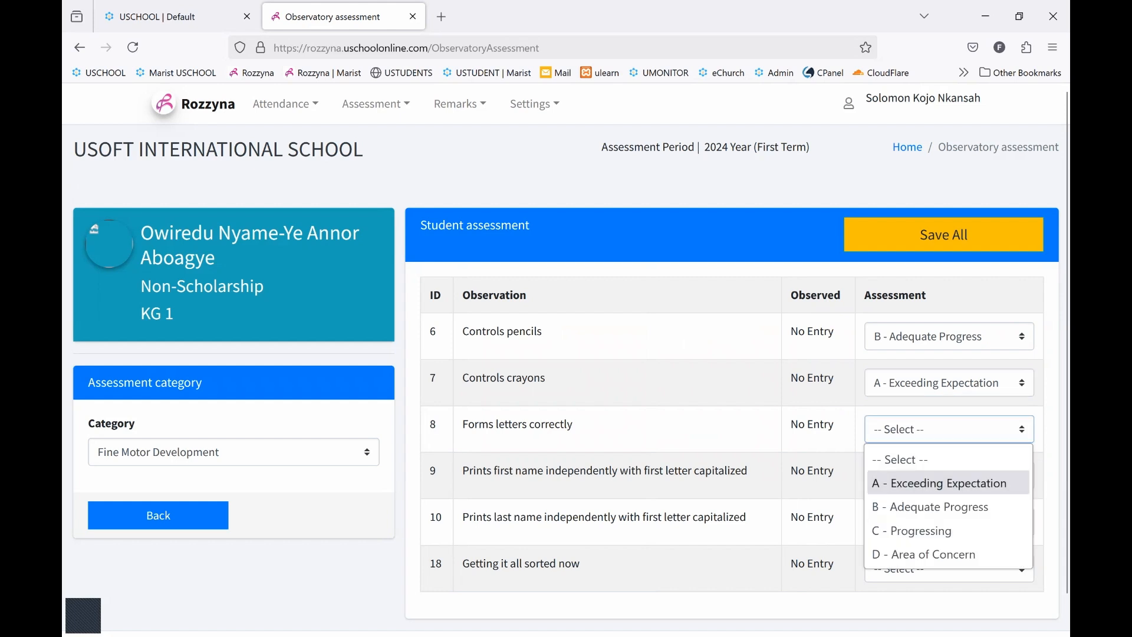
left_click(930, 507)
Grade both name-printing items and Getting it all sorted now as C - Progressing, and save all Fine Motor Development grades
left_click(944, 475)
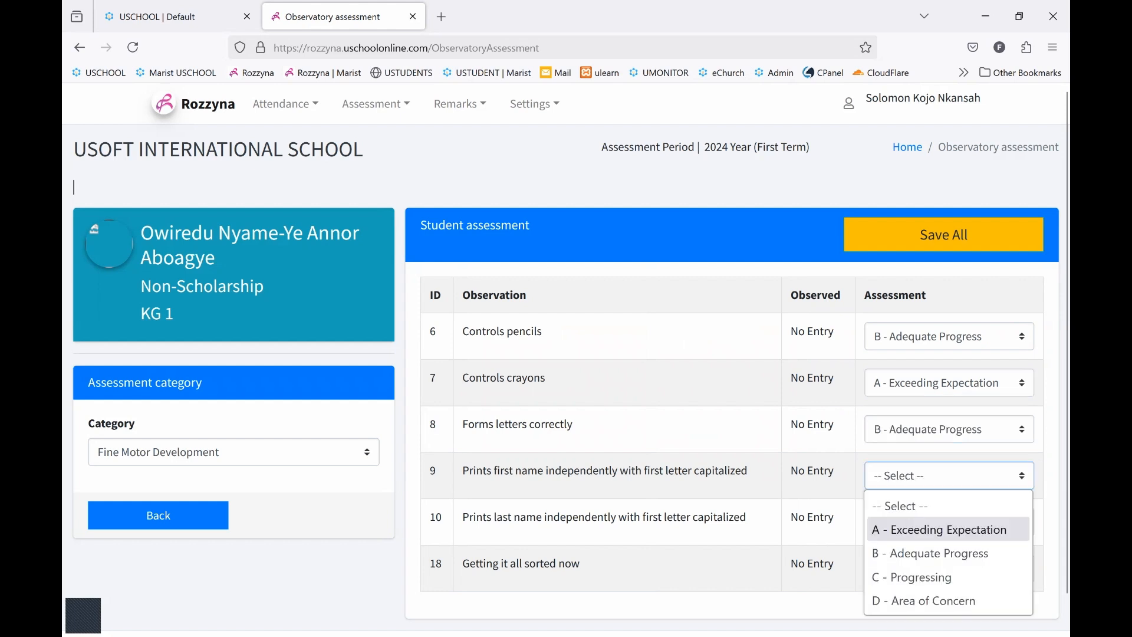
left_click(931, 573)
left_click(944, 521)
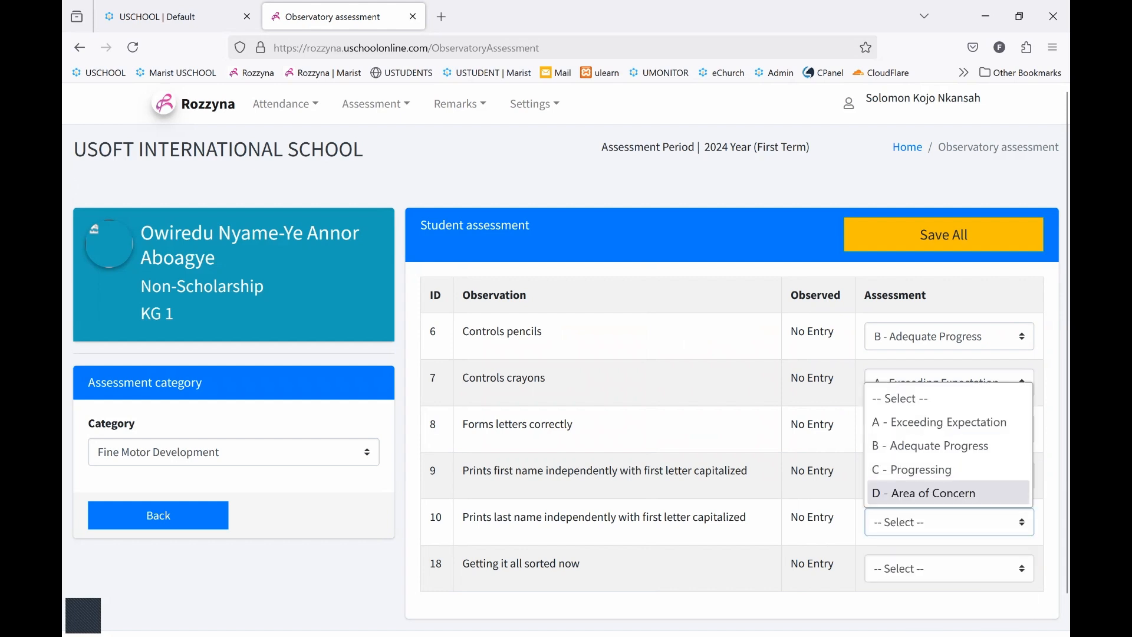
left_click(930, 467)
left_click(943, 569)
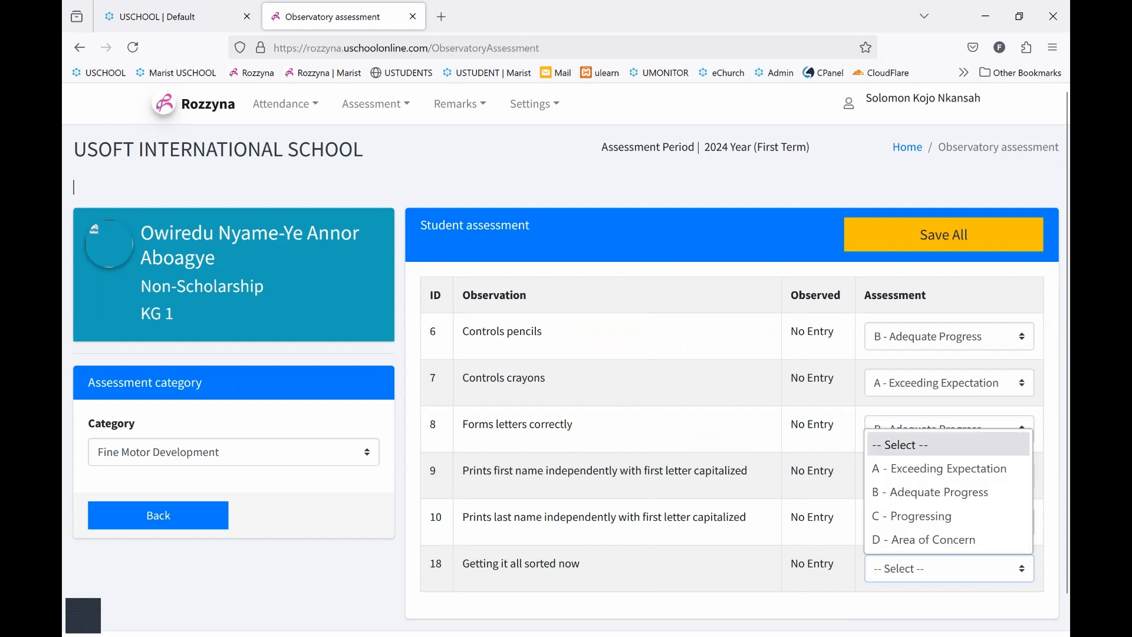
left_click(930, 513)
left_click(966, 235)
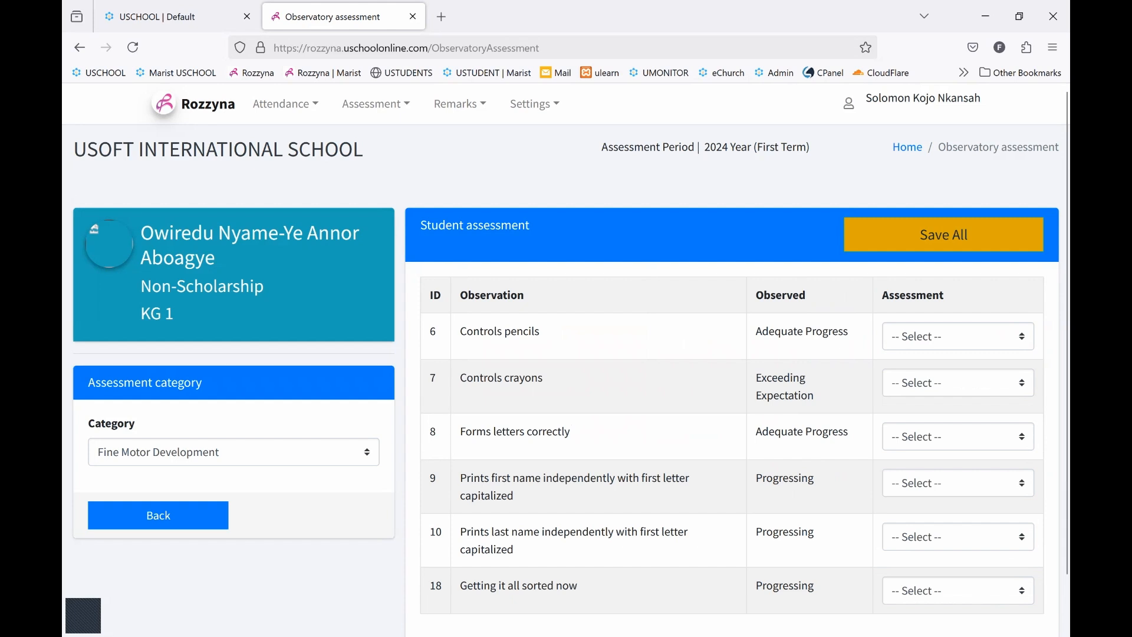
In the Writing Skills category, grade Scribbles and Draws as A - Exceeding Expectation
left_click(233, 452)
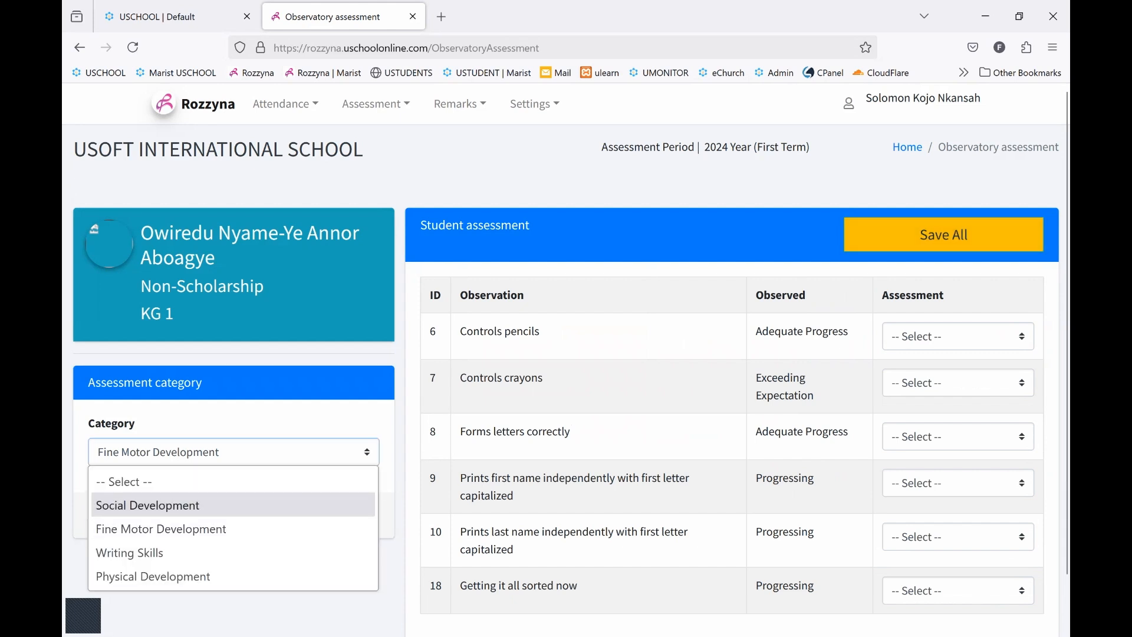
left_click(233, 553)
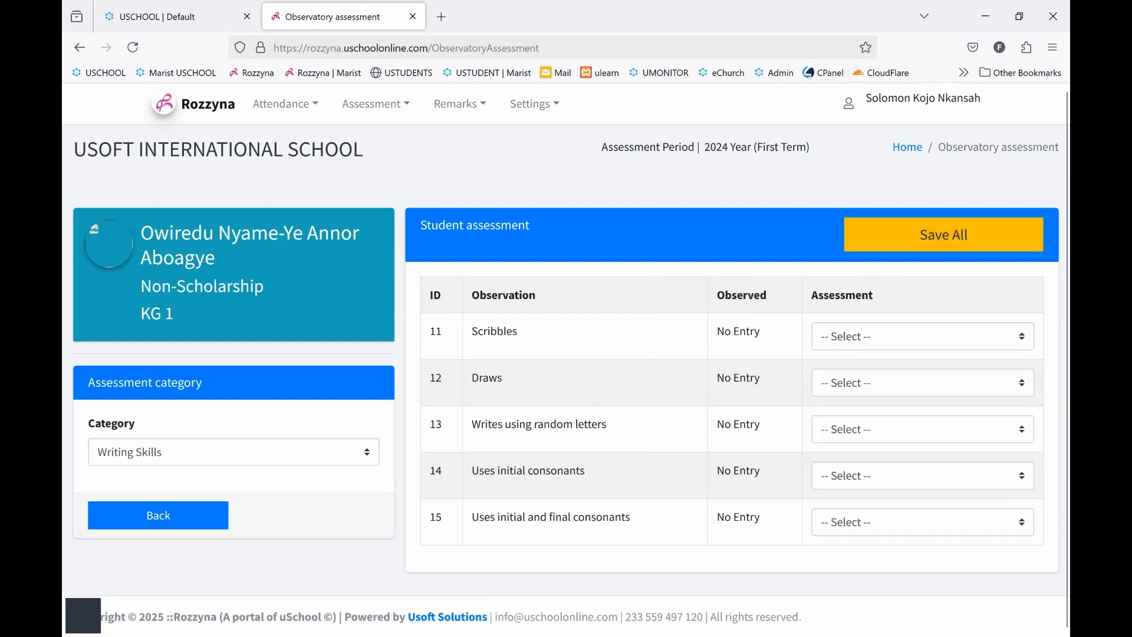
left_click(923, 336)
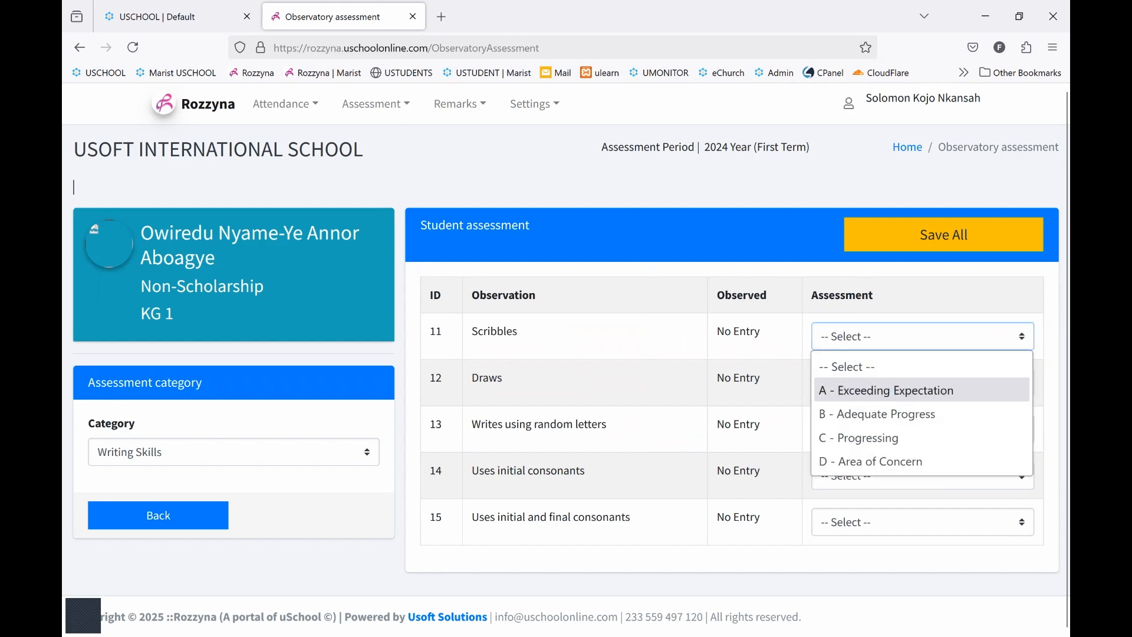
left_click(923, 390)
left_click(923, 383)
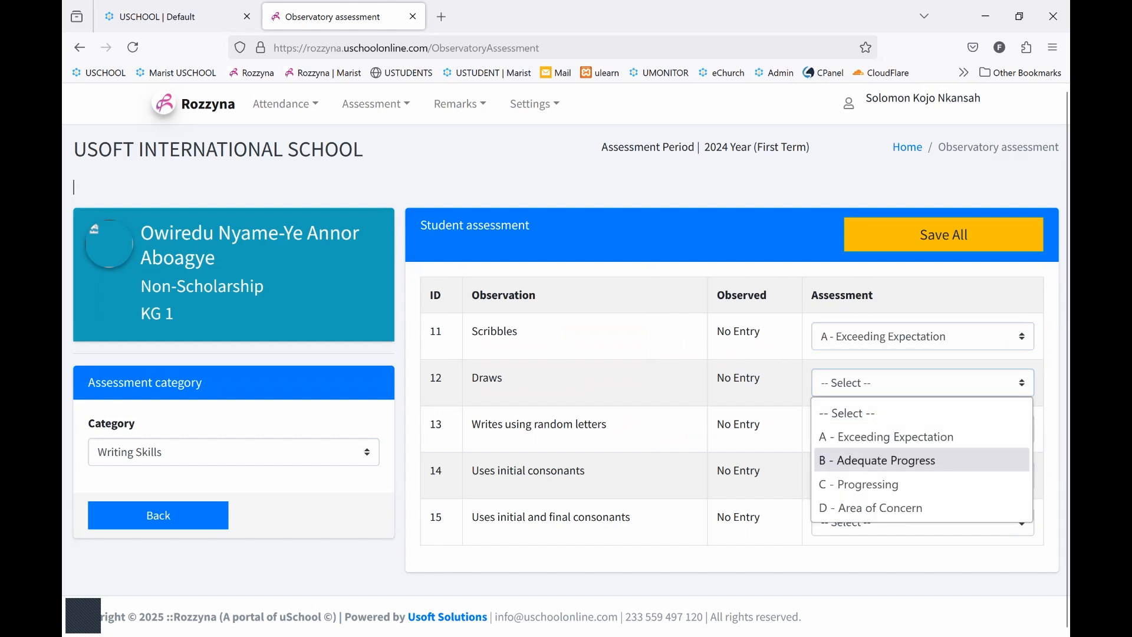
left_click(922, 436)
Grade Writes using random letters C - Progressing, Uses initial consonants B - Adequate Progress and Uses initial and final consonants C - Progressing, and save all
left_click(923, 429)
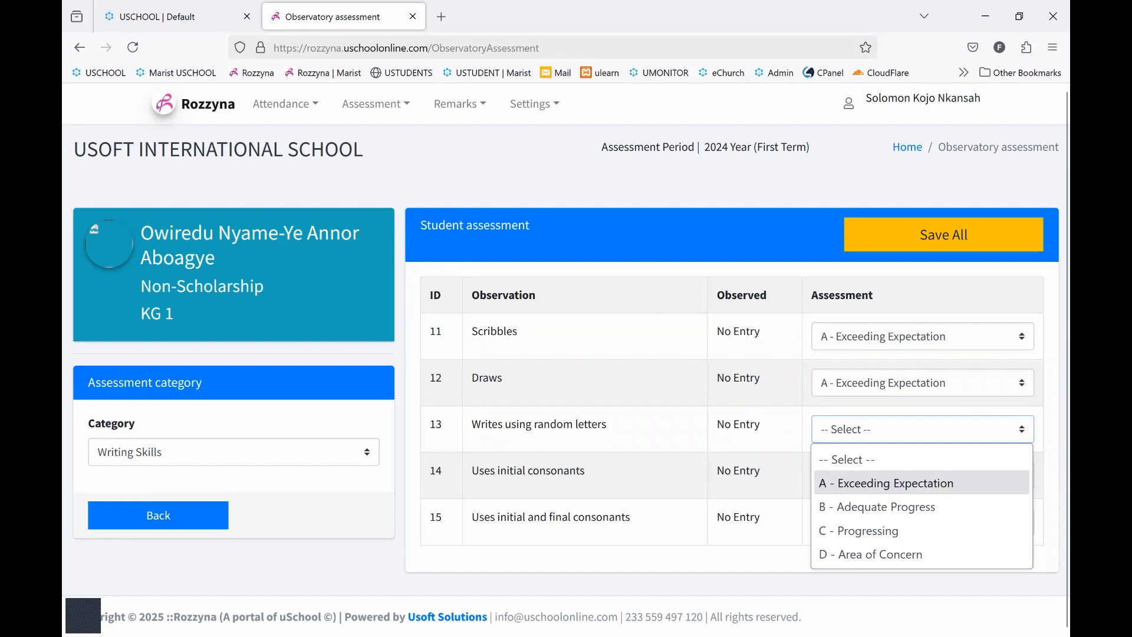
left_click(885, 531)
left_click(923, 476)
left_click(885, 549)
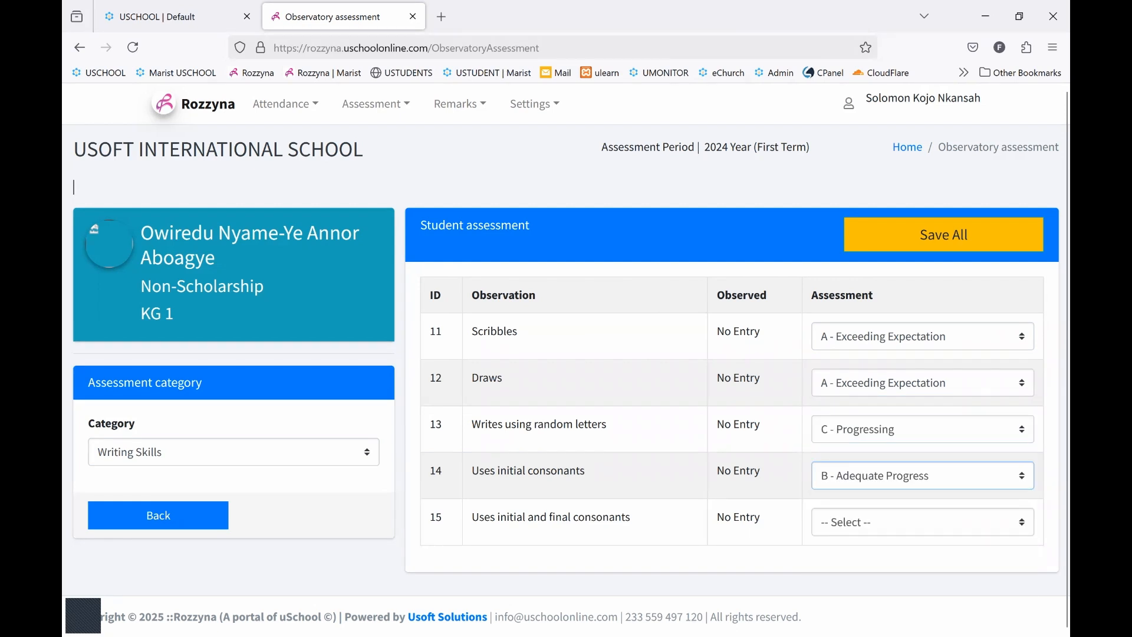
left_click(922, 522)
left_click(884, 467)
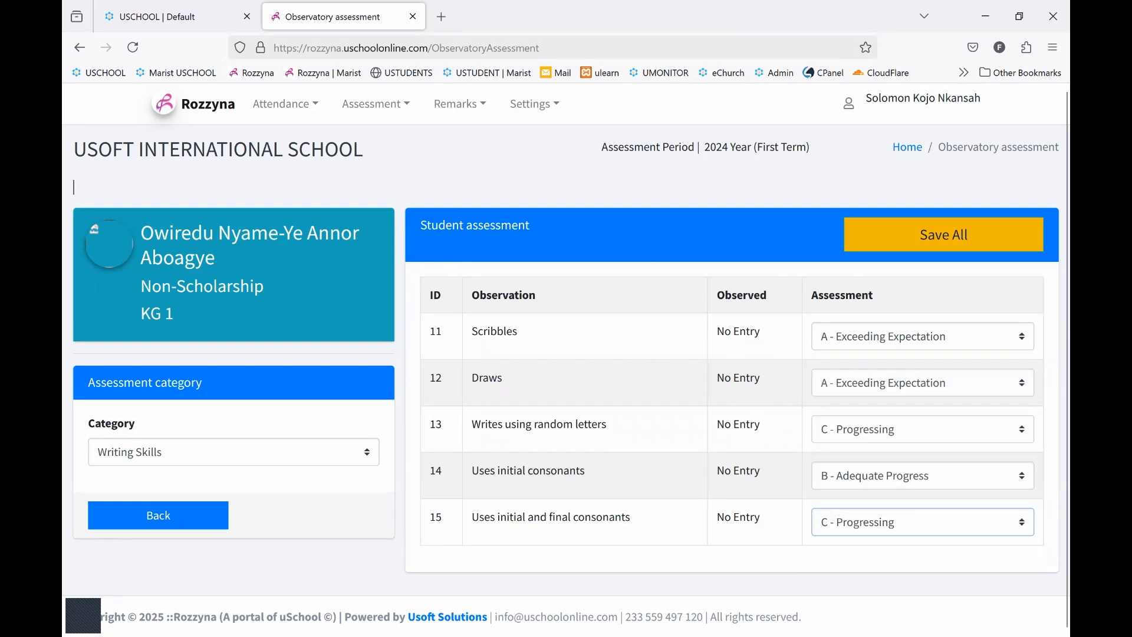
left_click(944, 235)
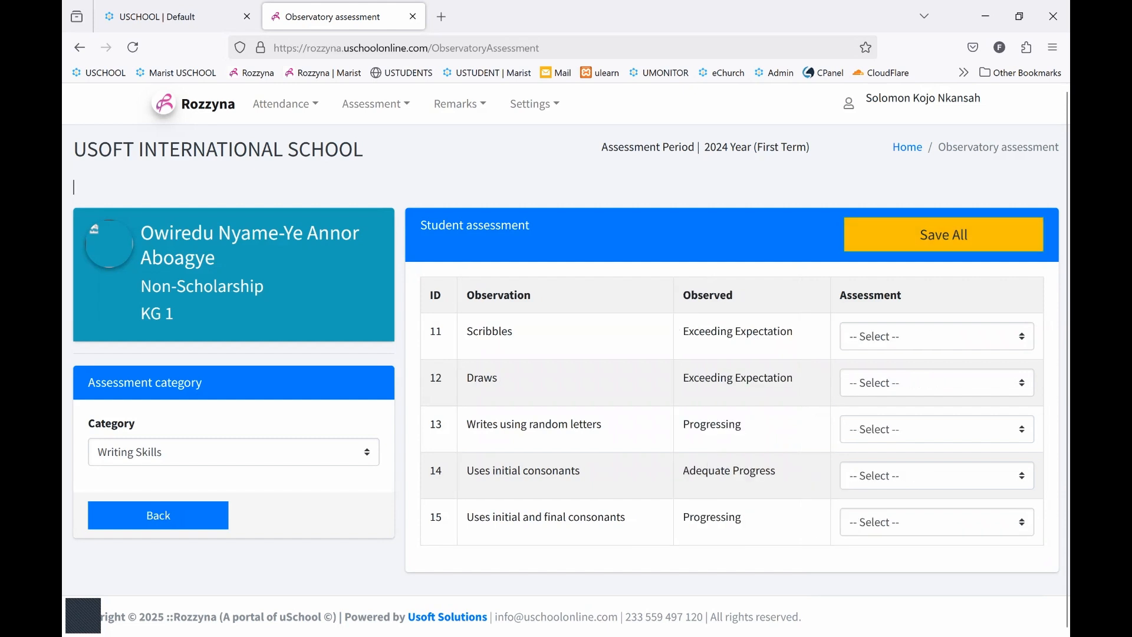
Switch to the Physical Development category and return to the class list to check the third student's assessment status
left_click(233, 453)
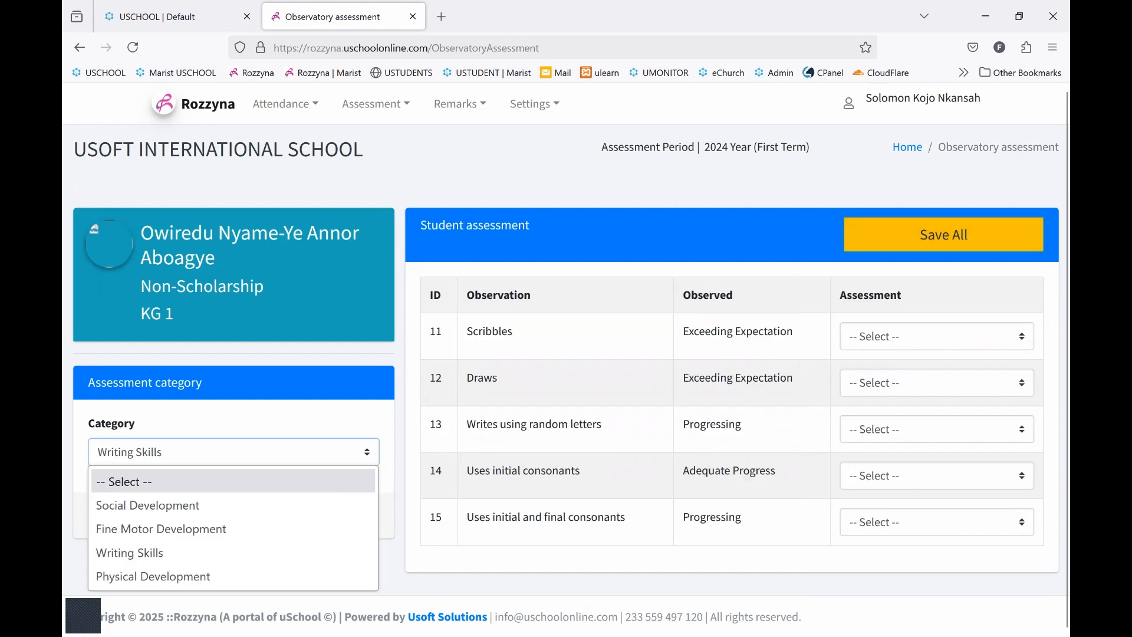
left_click(195, 576)
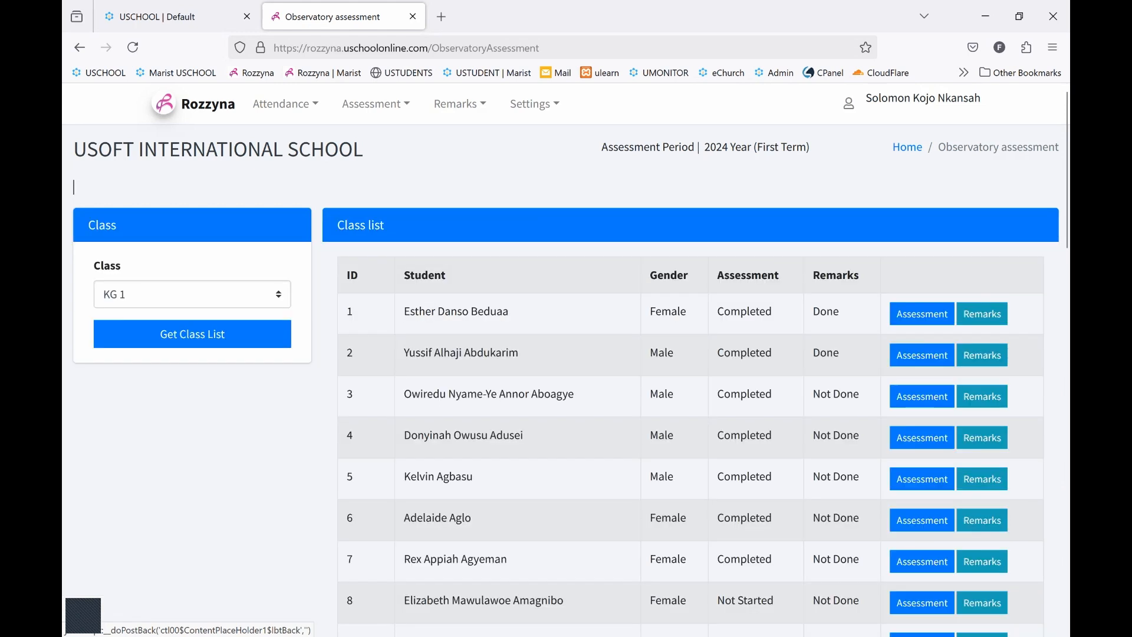
double_click(745, 394)
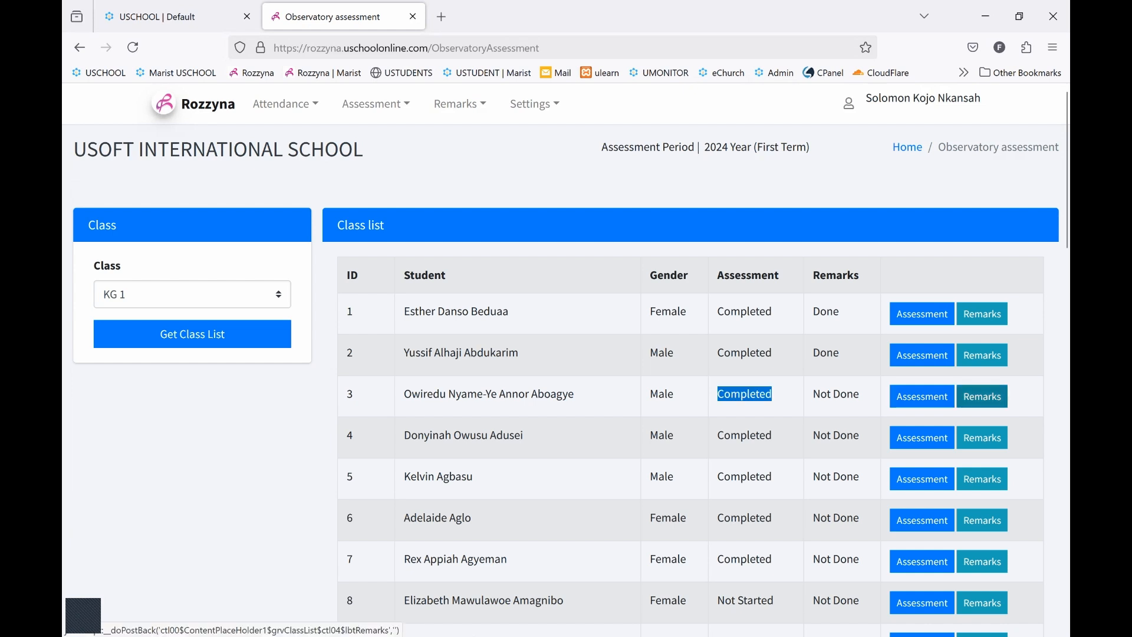
Open the third student's remarks and enter the class teacher's remark: the student's first name followed by "has performed incredibly well this term"
left_click(982, 396)
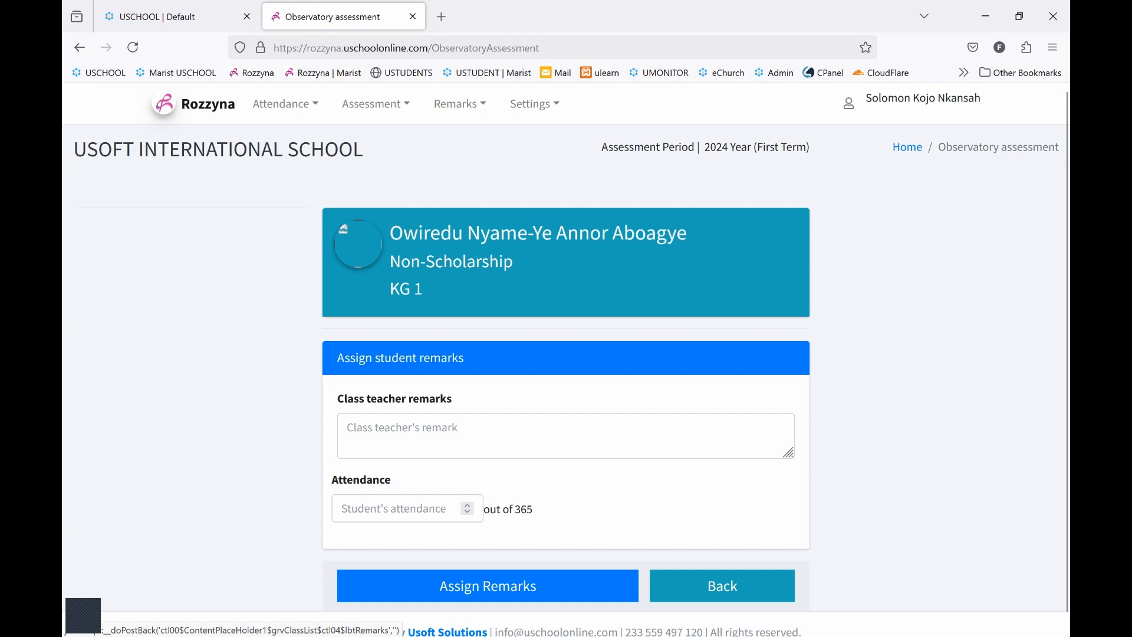
scroll(567, 359, "down", 1)
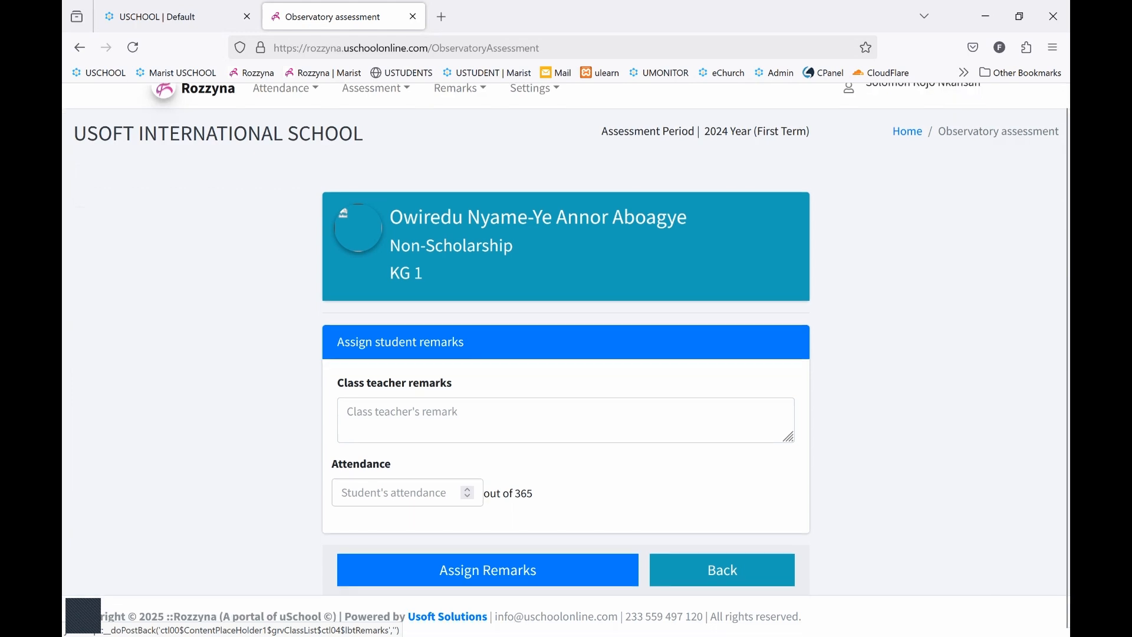
left_click(475, 413)
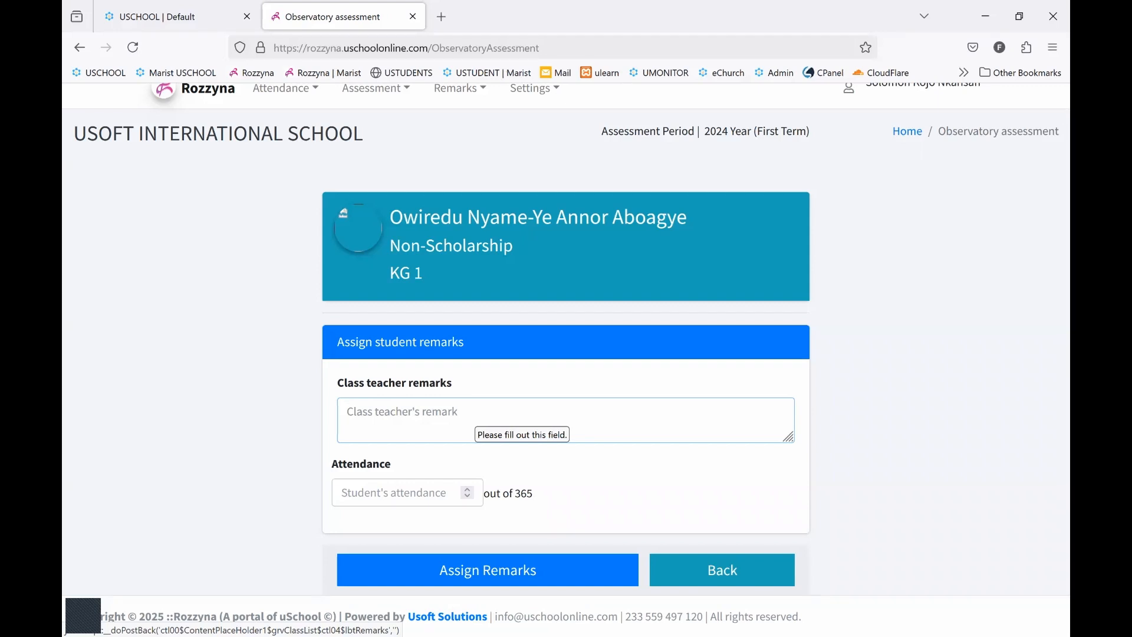
type("Owiredu ha")
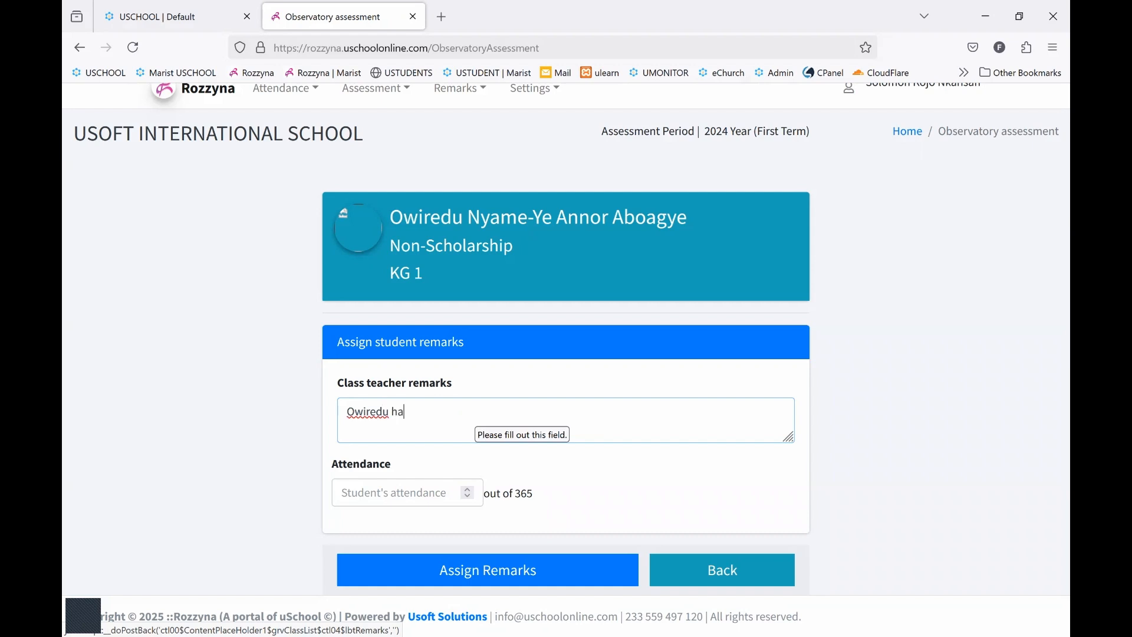
type("s performed incredibly well this term")
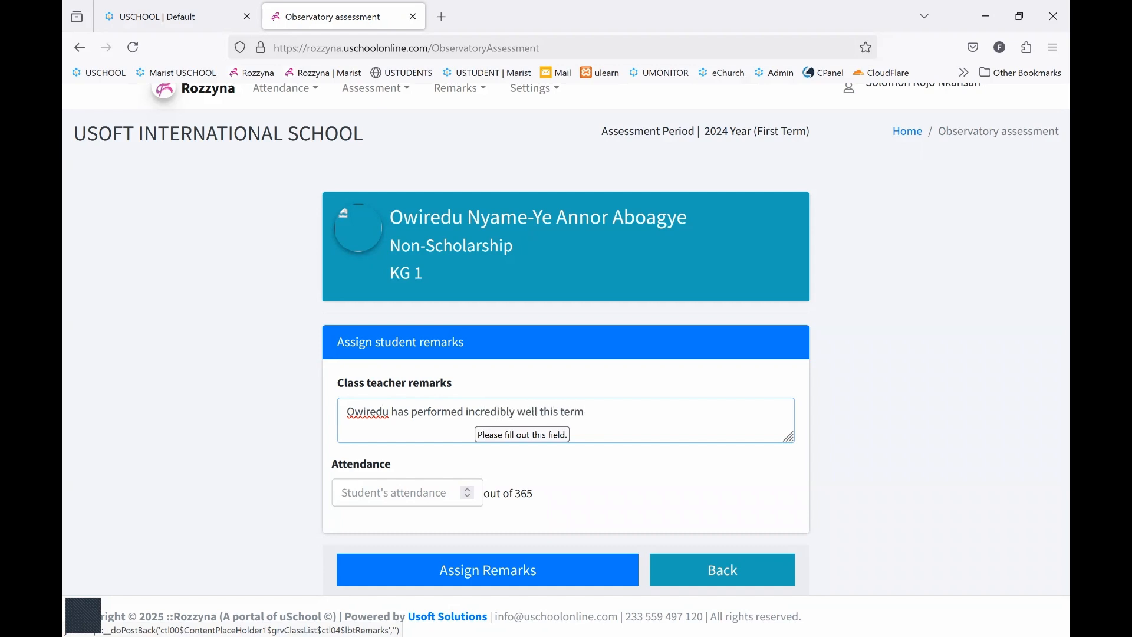
type(". She has shown adequat")
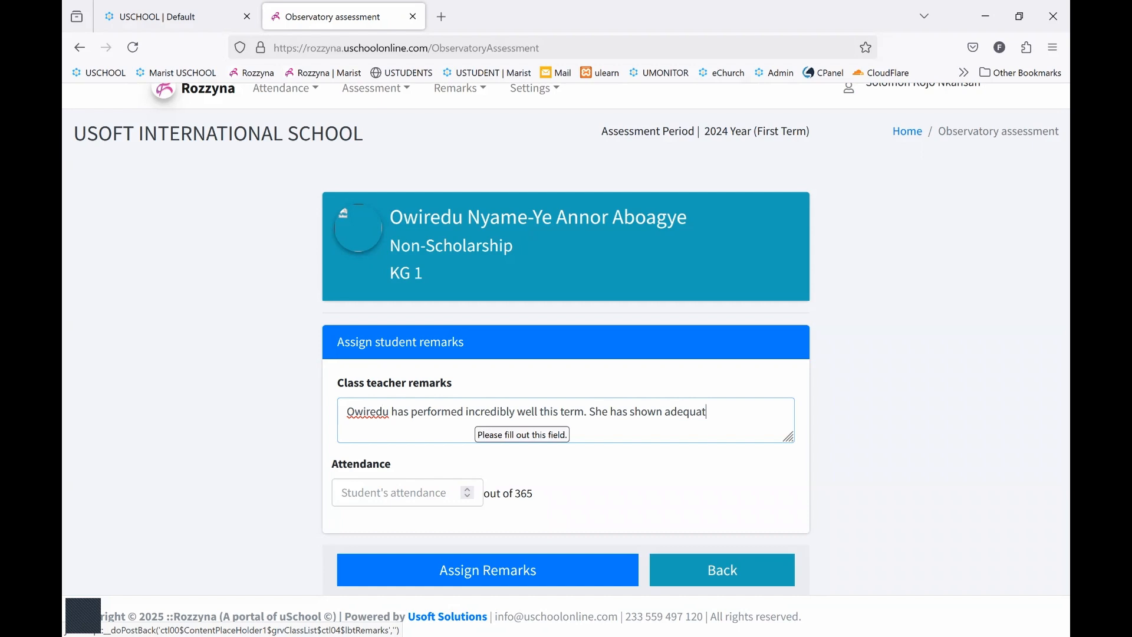
type("e progress in all fields.")
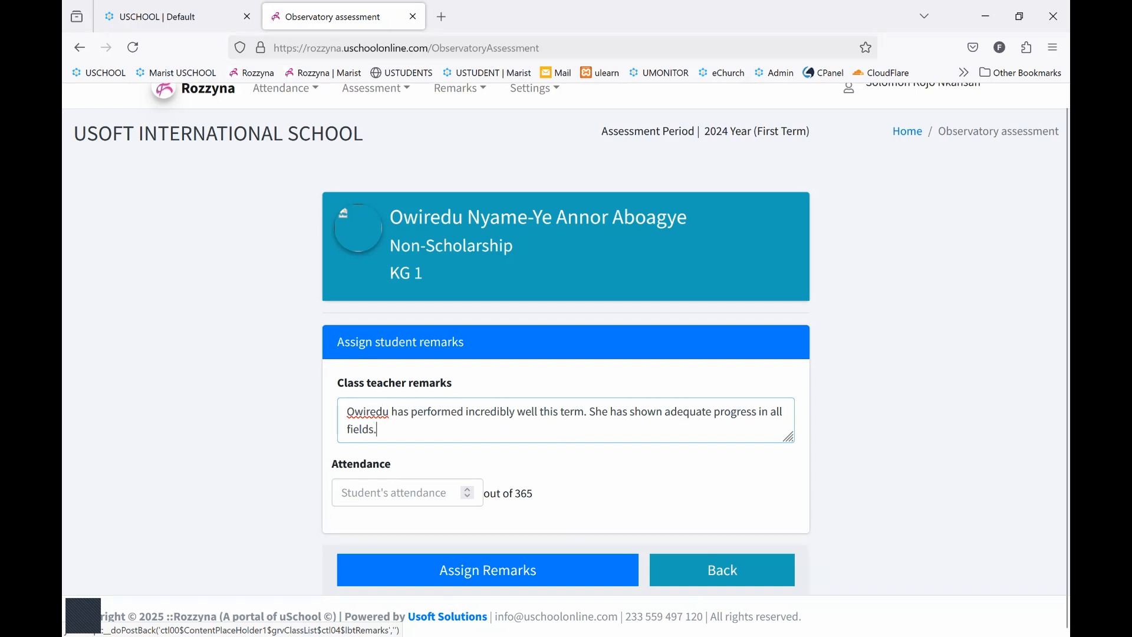
Set the student's attendance to 200, assign the remarks and return to the class list to check the third student's remarks status
key("Tab")
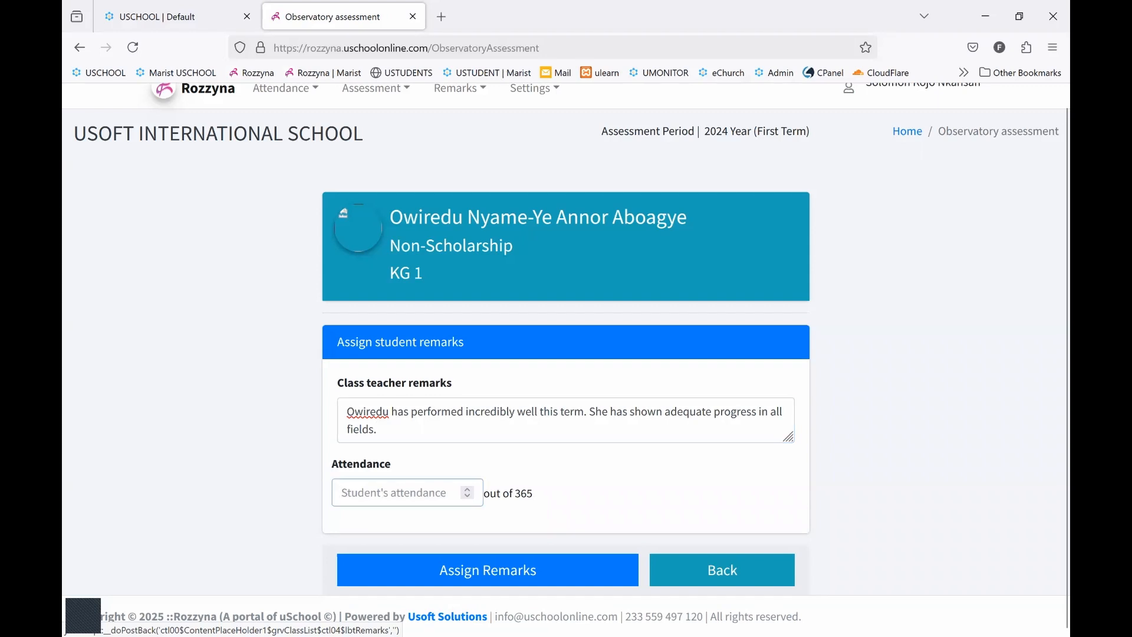
type("200")
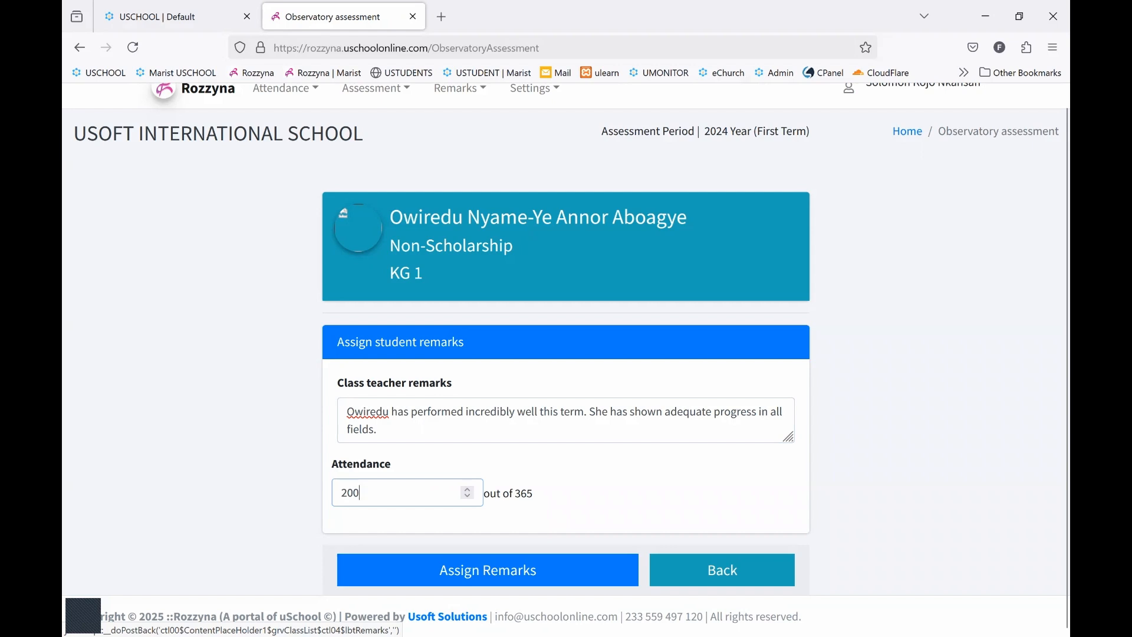
left_click(487, 570)
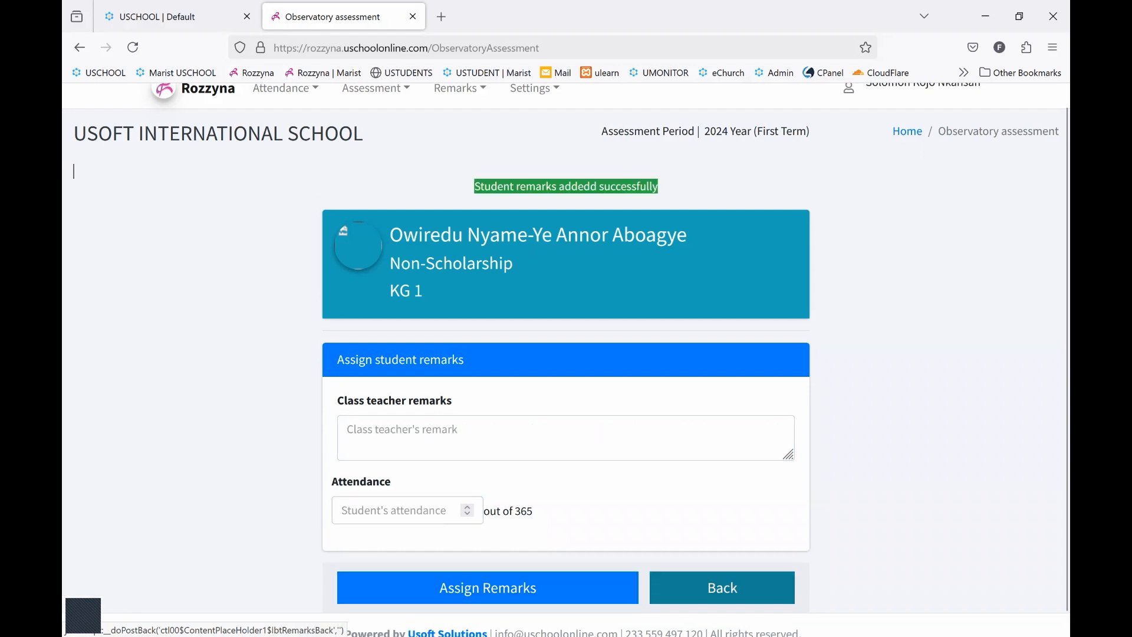
left_click(723, 587)
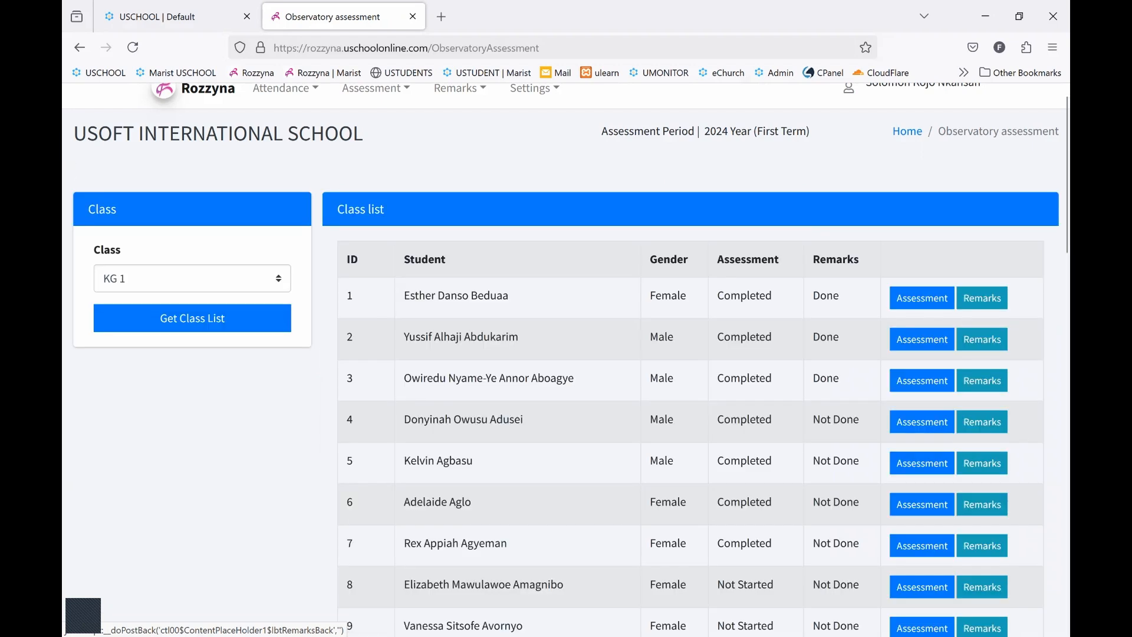
left_click_drag(842, 378, 432, 378)
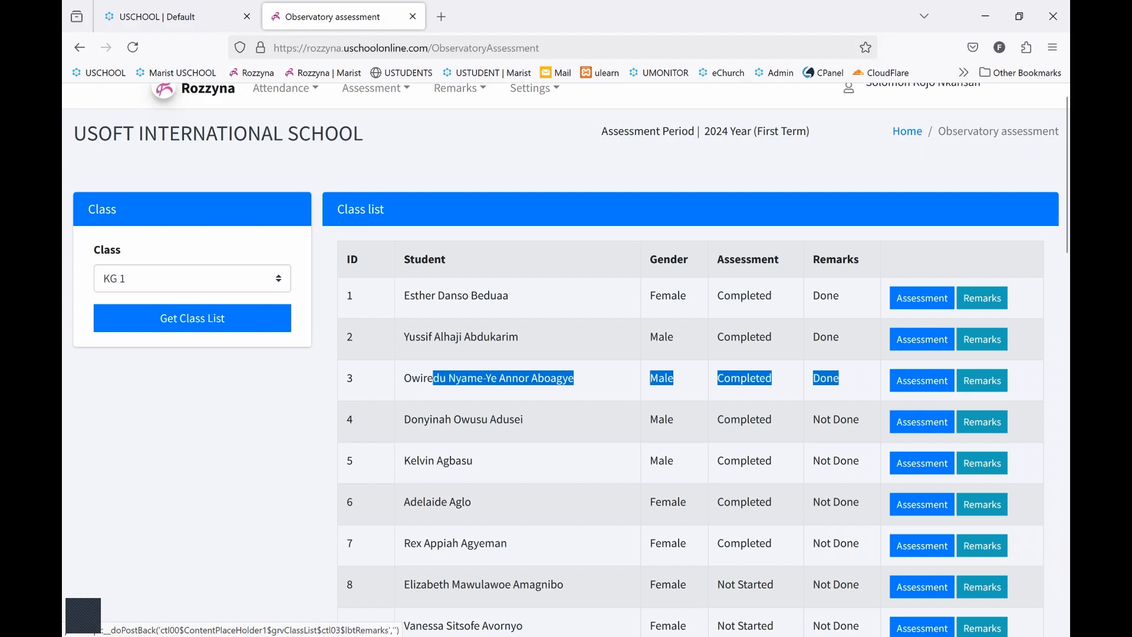
left_click(1025, 346)
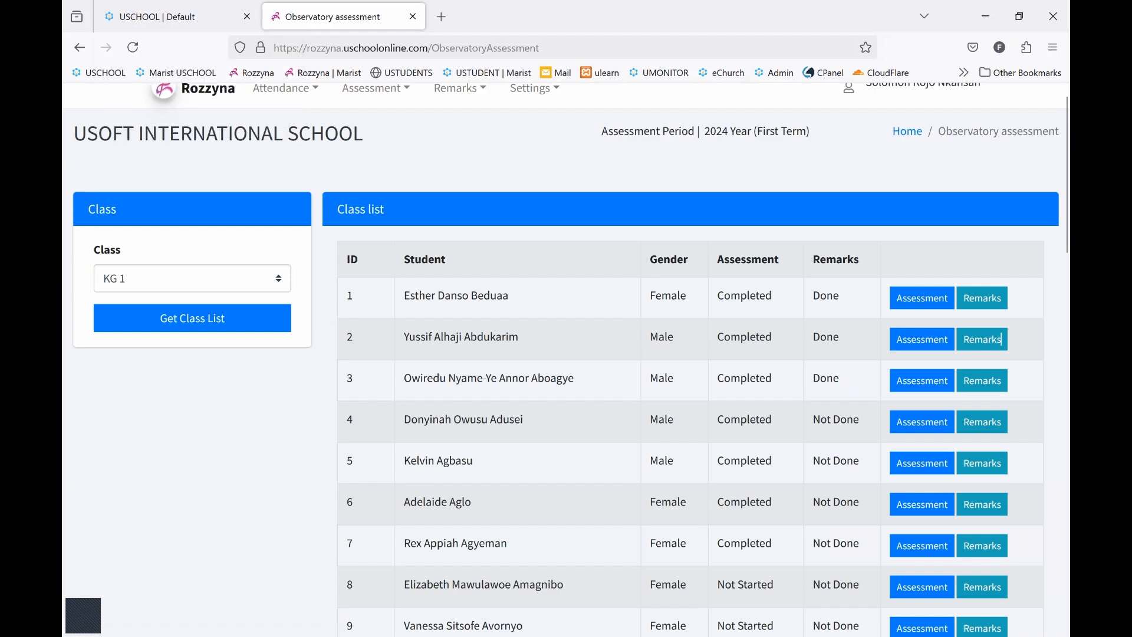
Switch to the USCHOOL admin site and preview the terminal reports list for 2024 Year (First Term), class KG 1
left_click(177, 16)
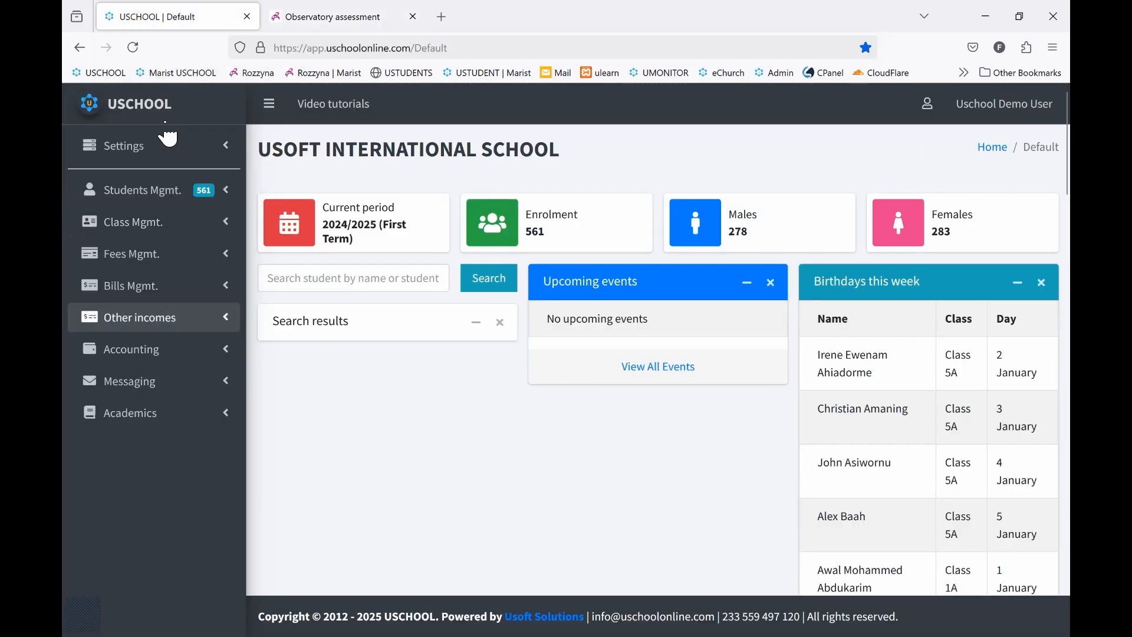
left_click(129, 413)
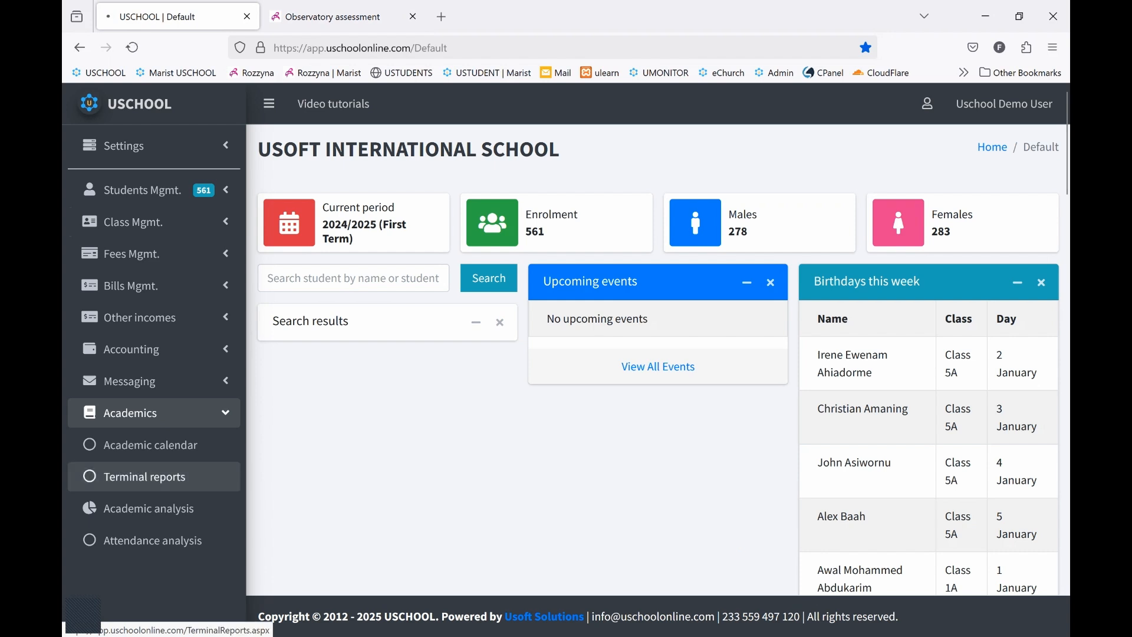
left_click(144, 477)
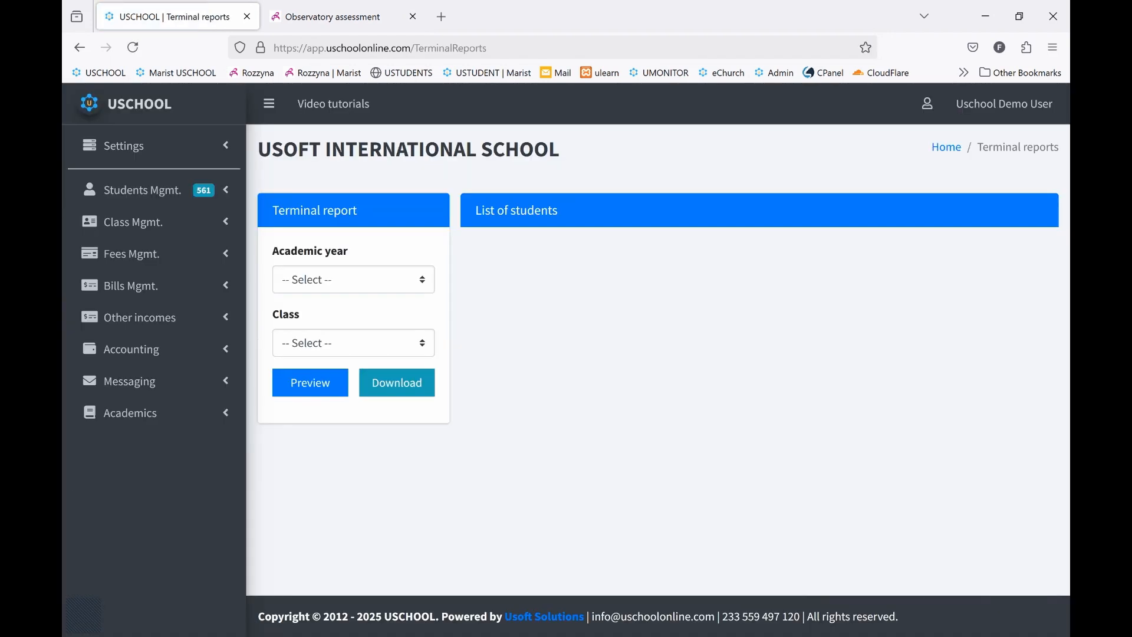
left_click(371, 287)
left_click(363, 335)
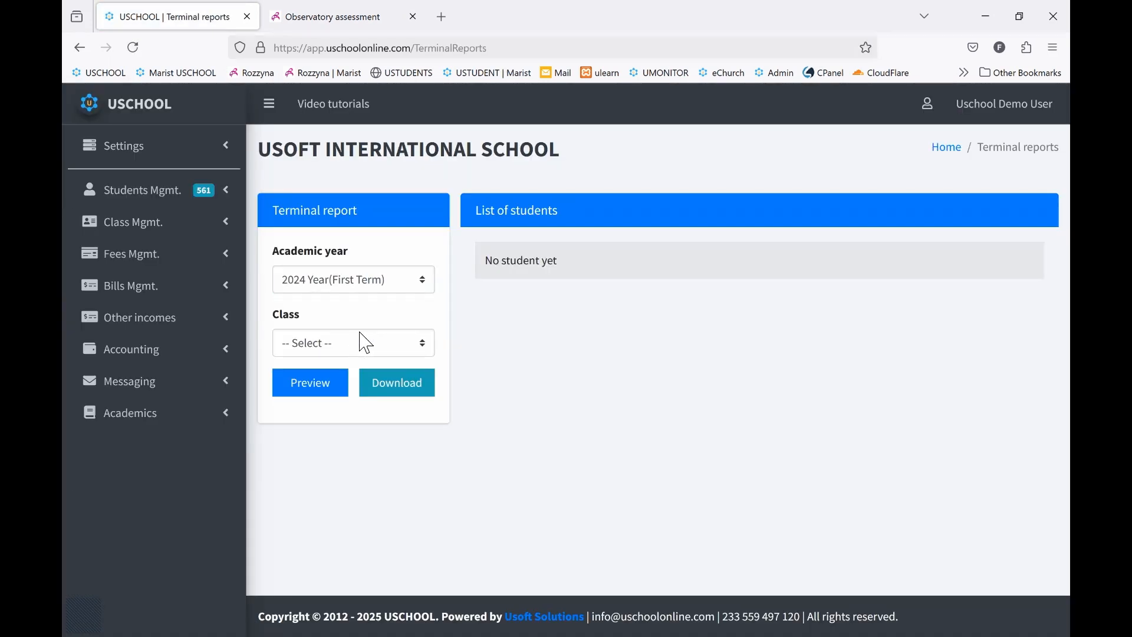
left_click(365, 341)
key("Down")
key("Return")
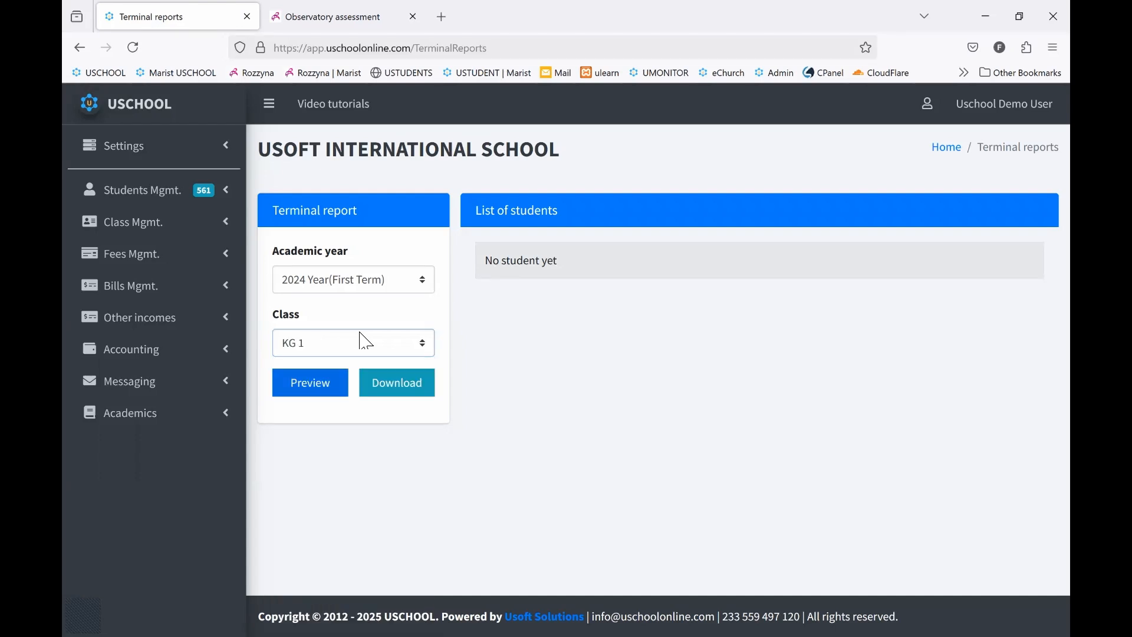
left_click(310, 383)
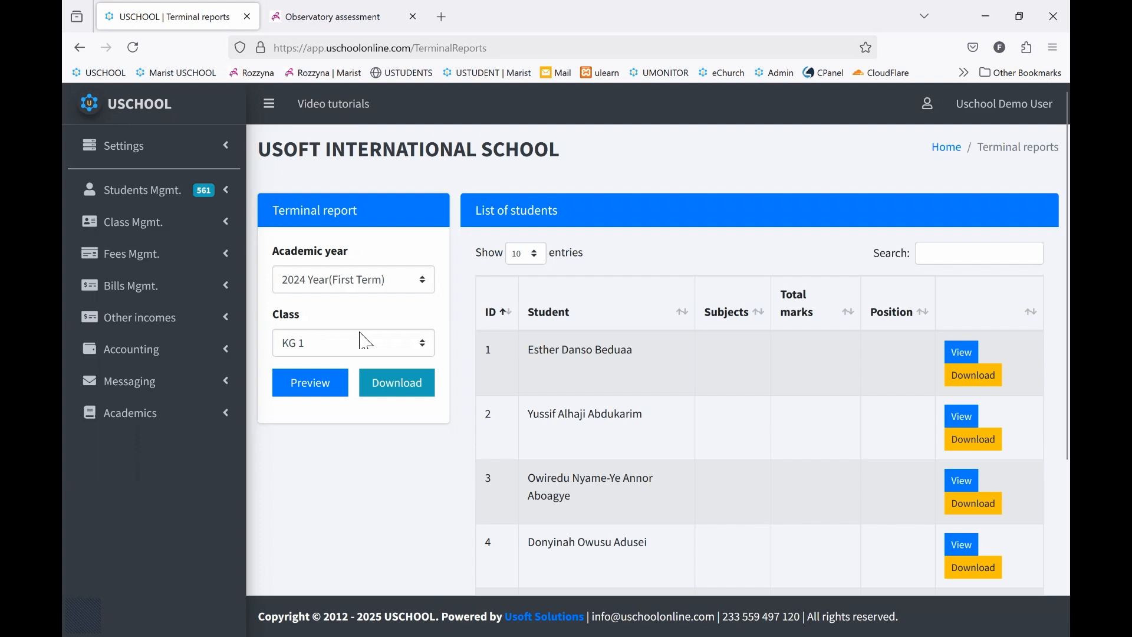
View the third student's terminal report, review its assessment grades, attendance and class teacher's remark, and return to the dashboard
left_click(269, 106)
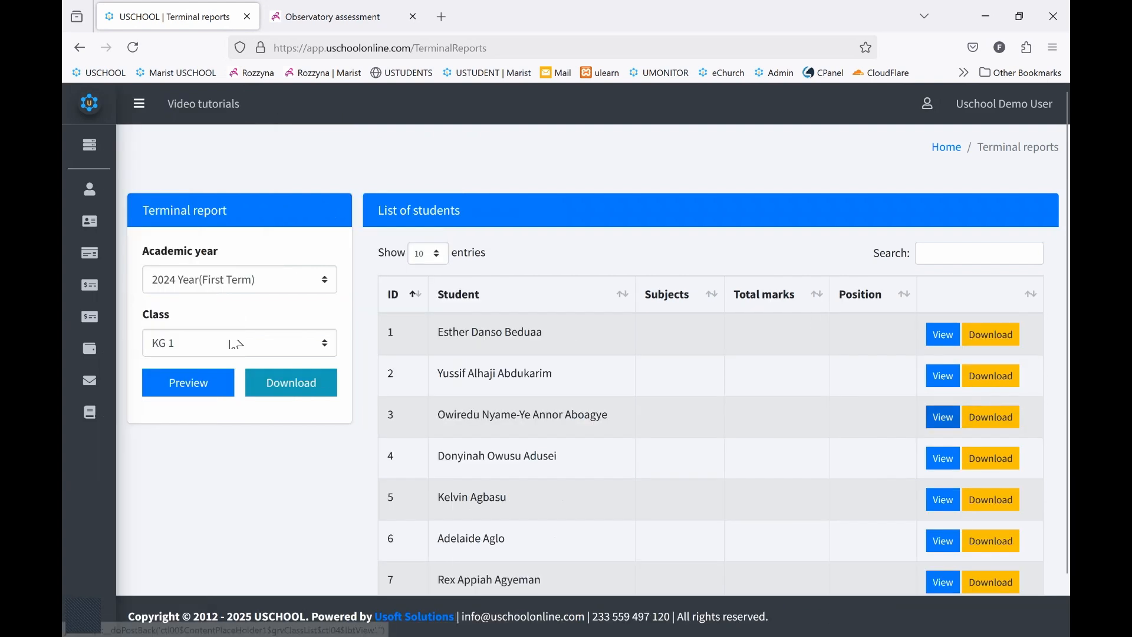
left_click(943, 417)
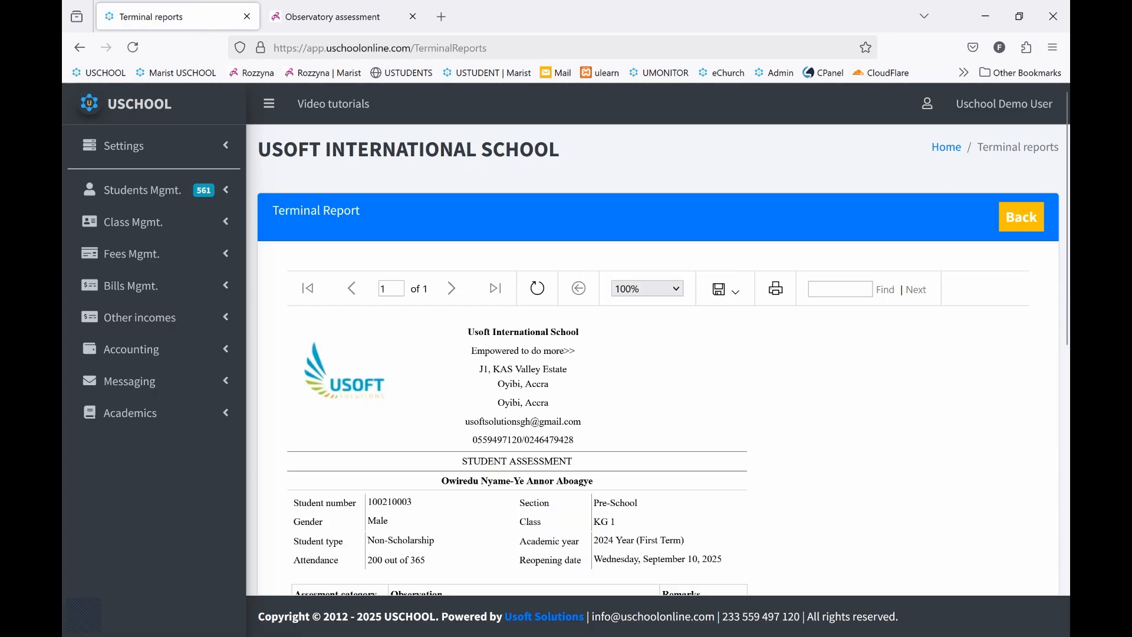
scroll(659, 359, "down", 8)
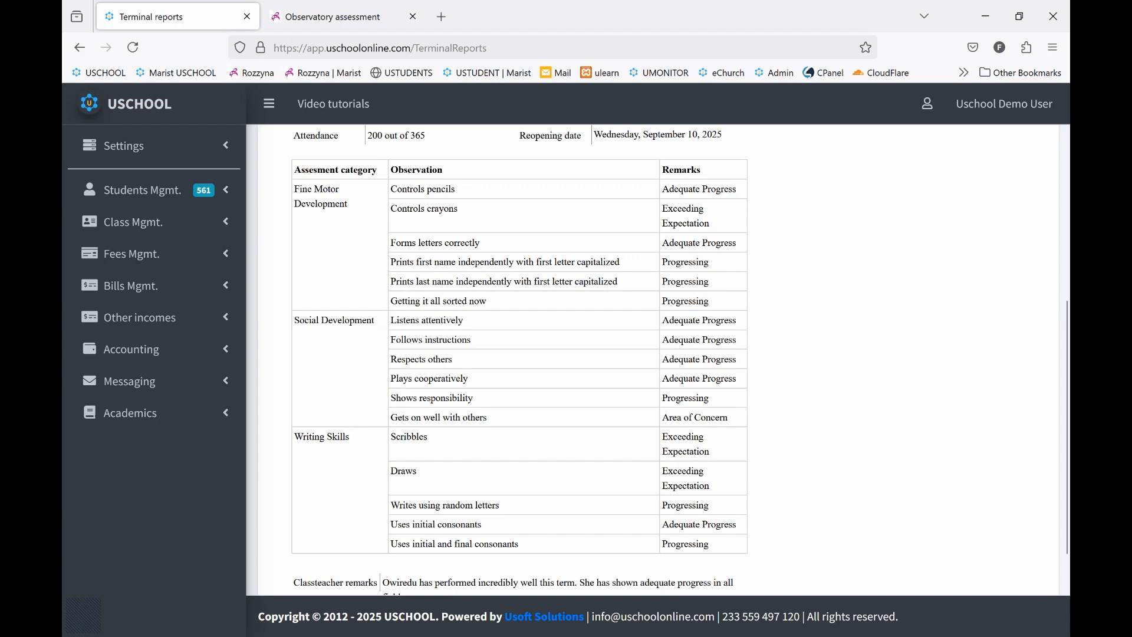
scroll(658, 360, "down", 2)
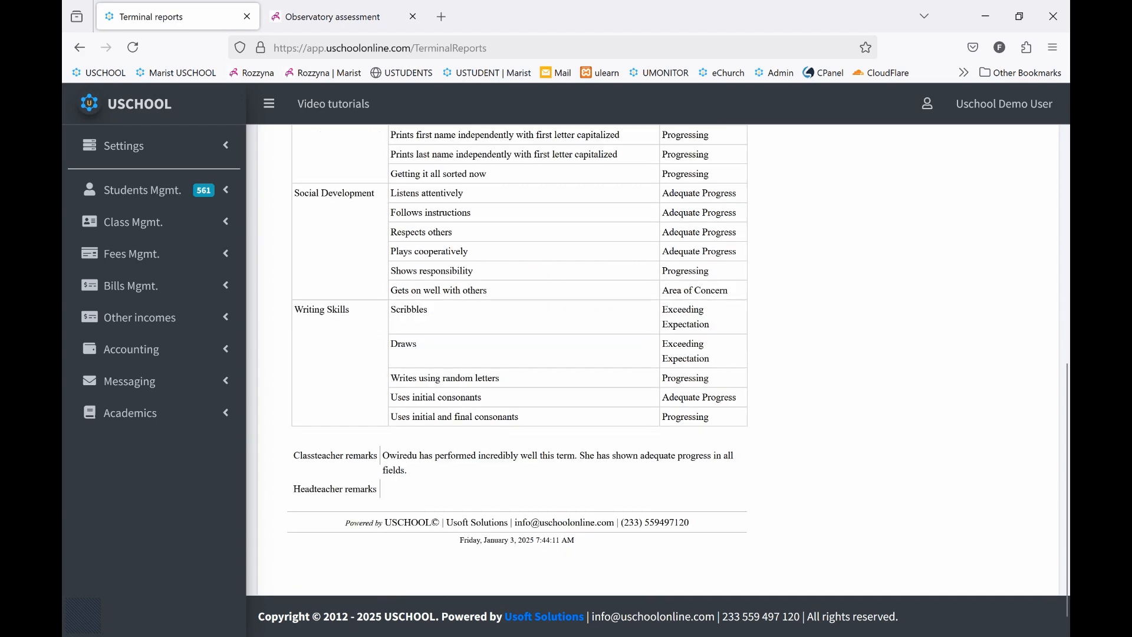
scroll(658, 359, "up", 3)
scroll(658, 360, "up", 3)
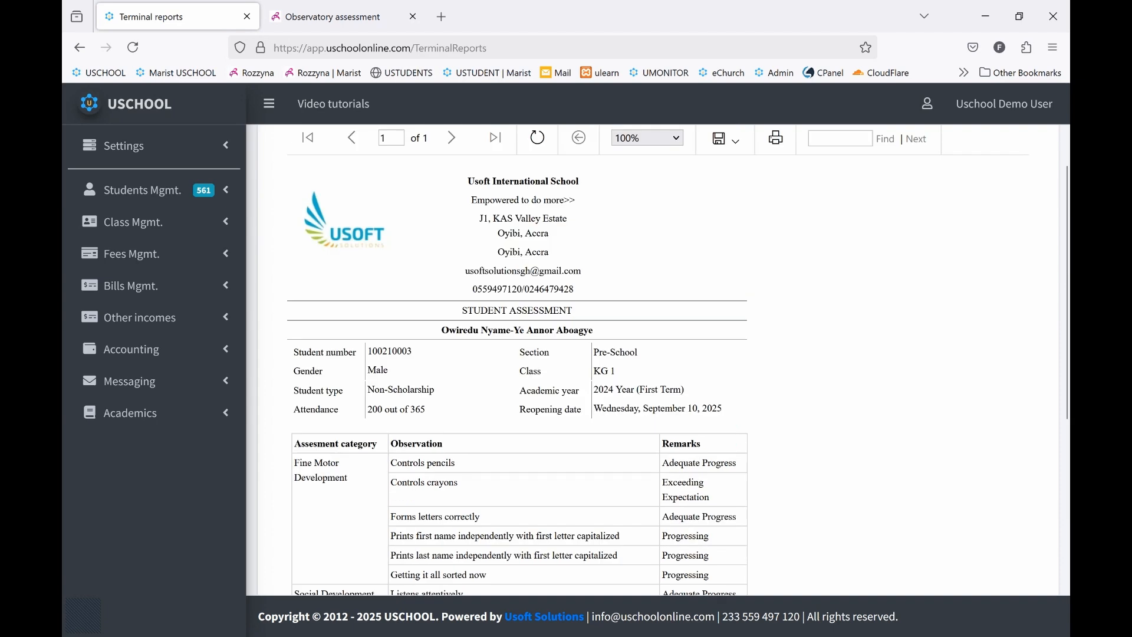
scroll(658, 360, "down", 3)
scroll(658, 360, "down", 3)
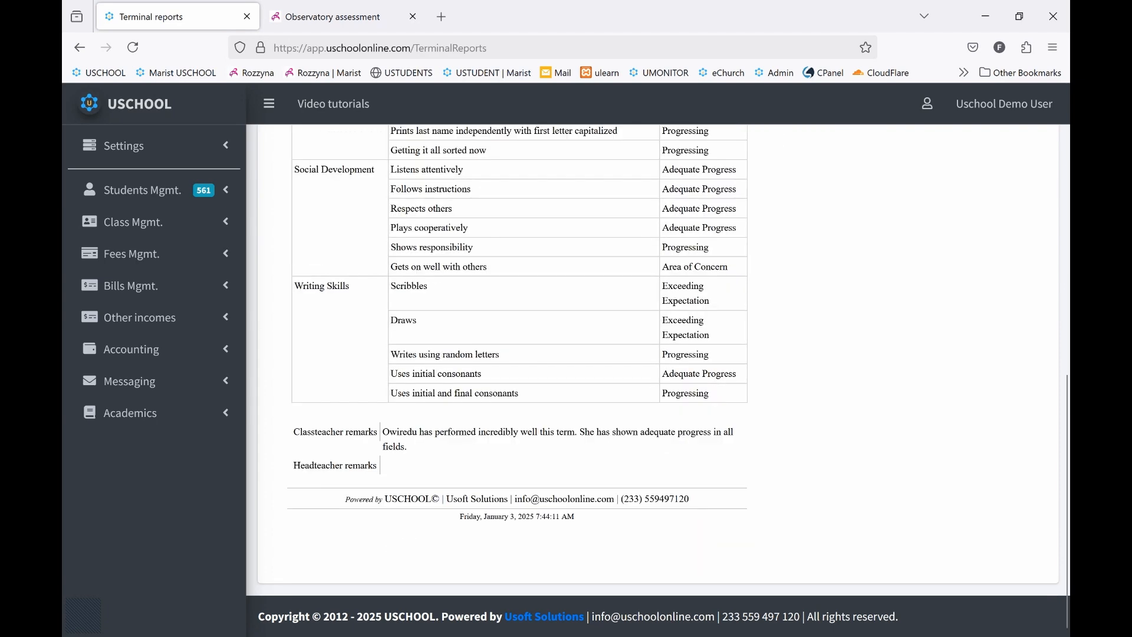
scroll(658, 360, "up", 9)
left_click(139, 131)
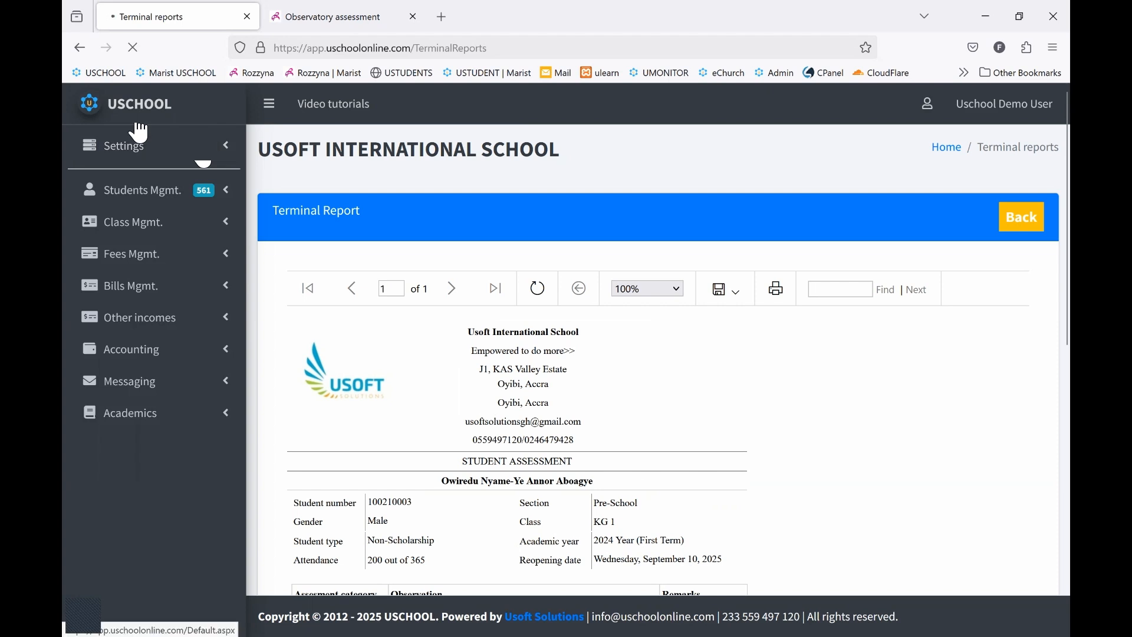